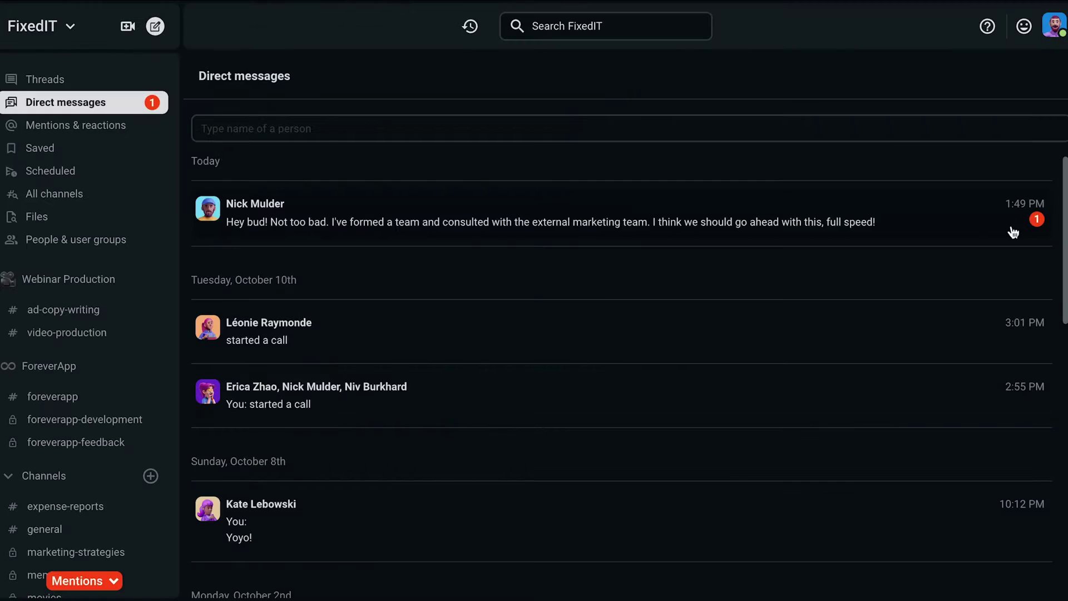
Open the most recent direct conversation and start a new direct message
click(1014, 233)
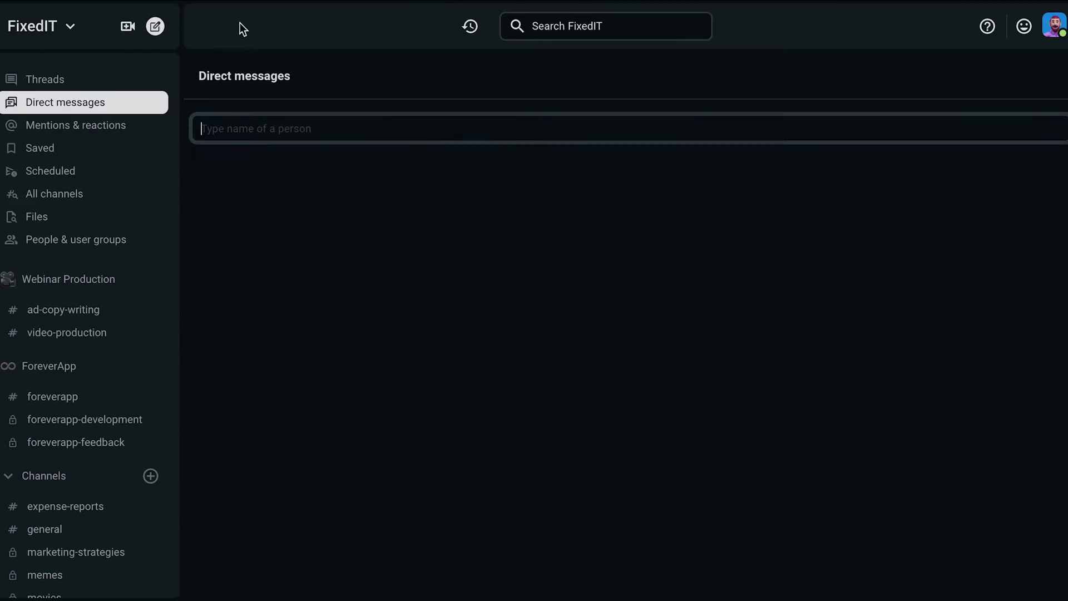
key(Return)
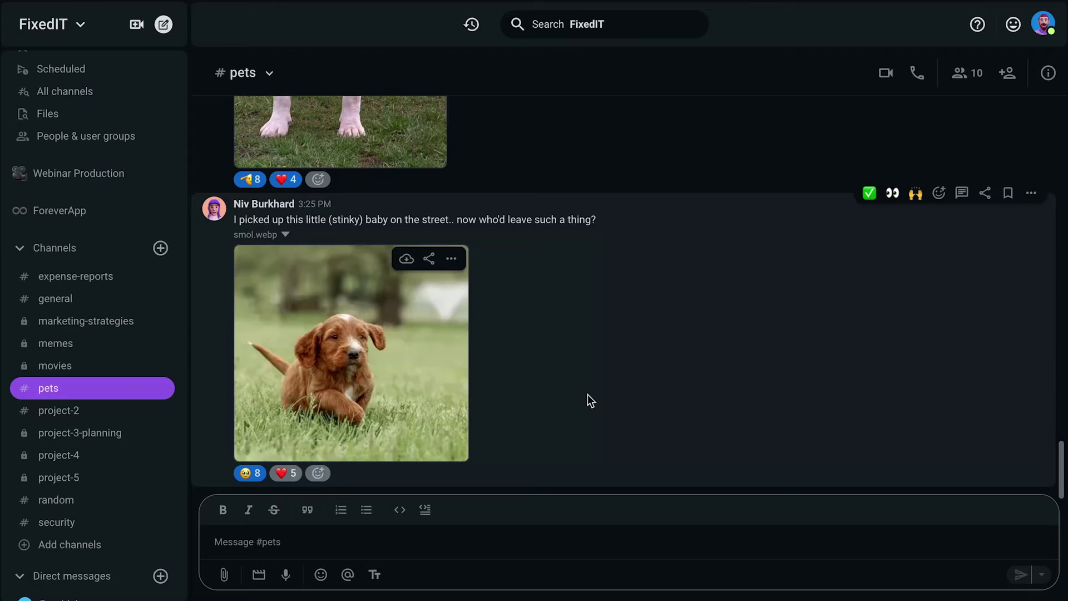
scroll(589, 396, up, 1)
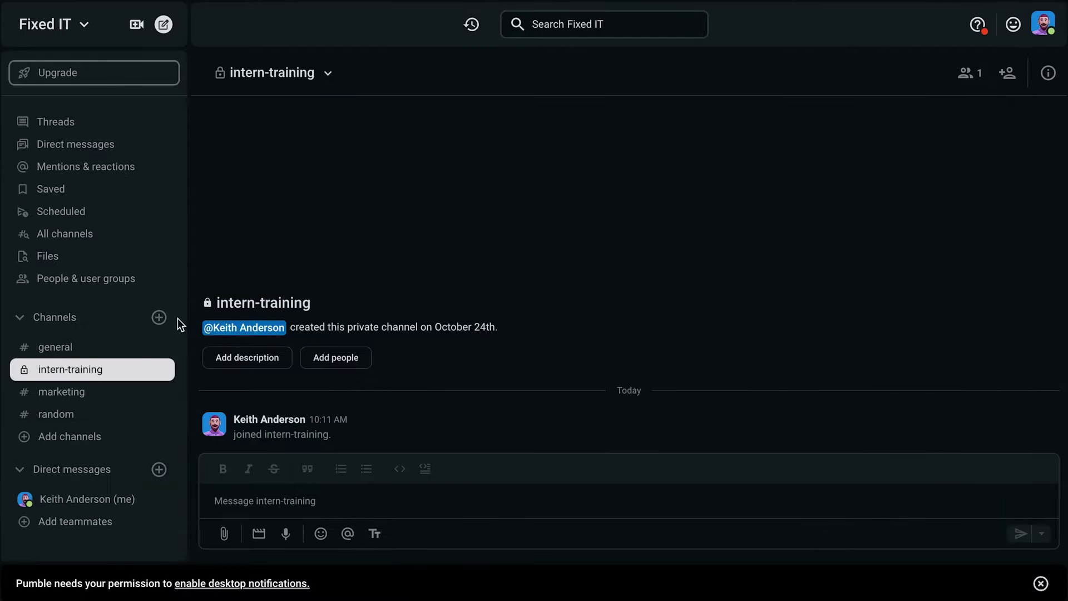
Begin creating a new channel, typing 'projec' as its name, and expand a sidebar section
click(159, 317)
click(212, 341)
text(projec)
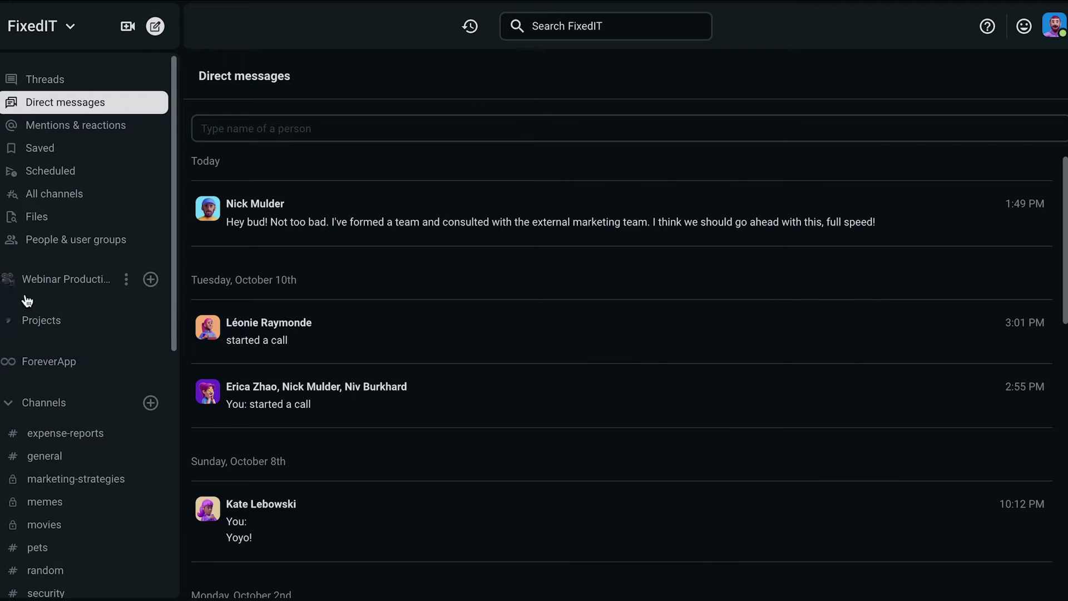
click(11, 364)
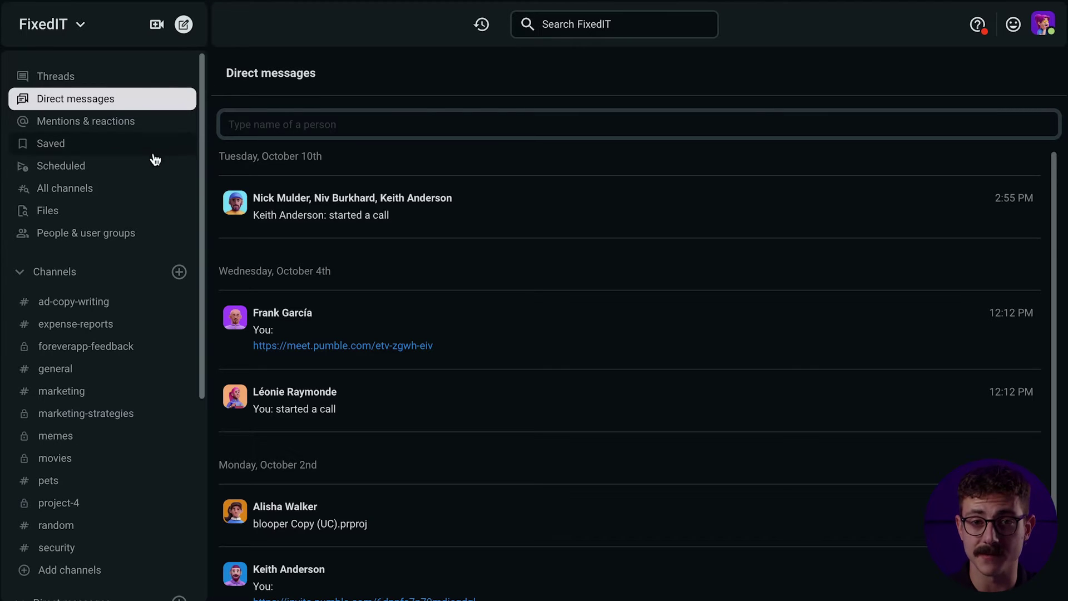
Switch to another workspace and open its interns-training channel
click(62, 32)
click(62, 33)
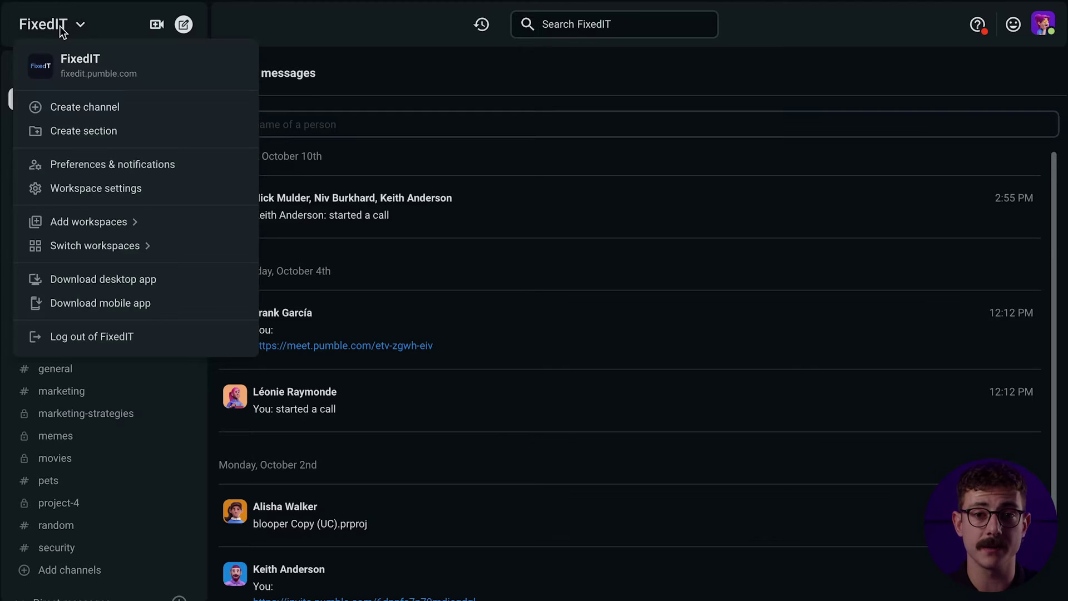
mouse_move(118, 247)
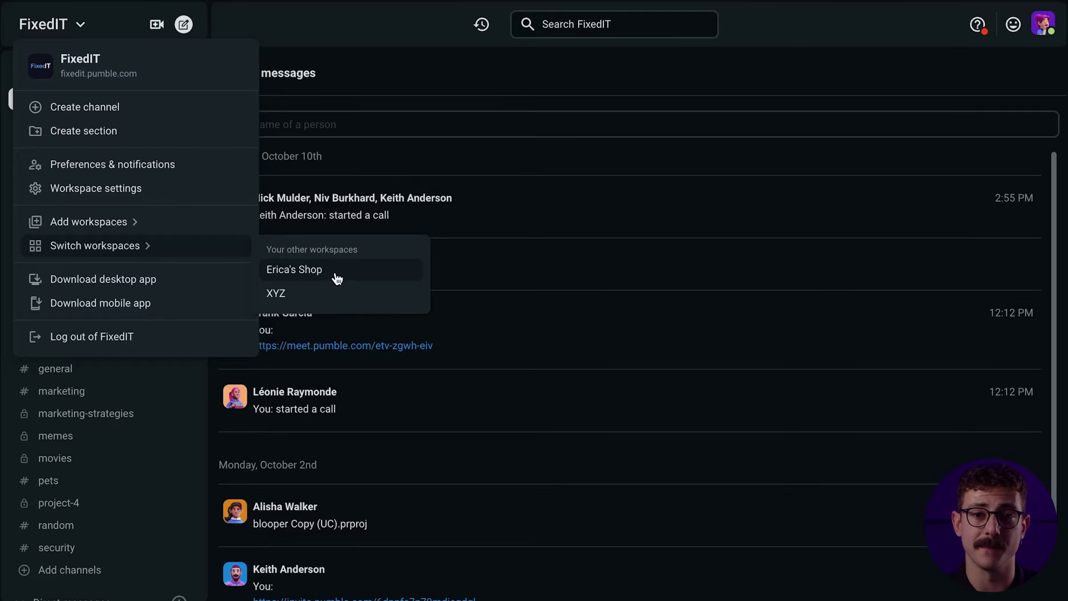
click(356, 277)
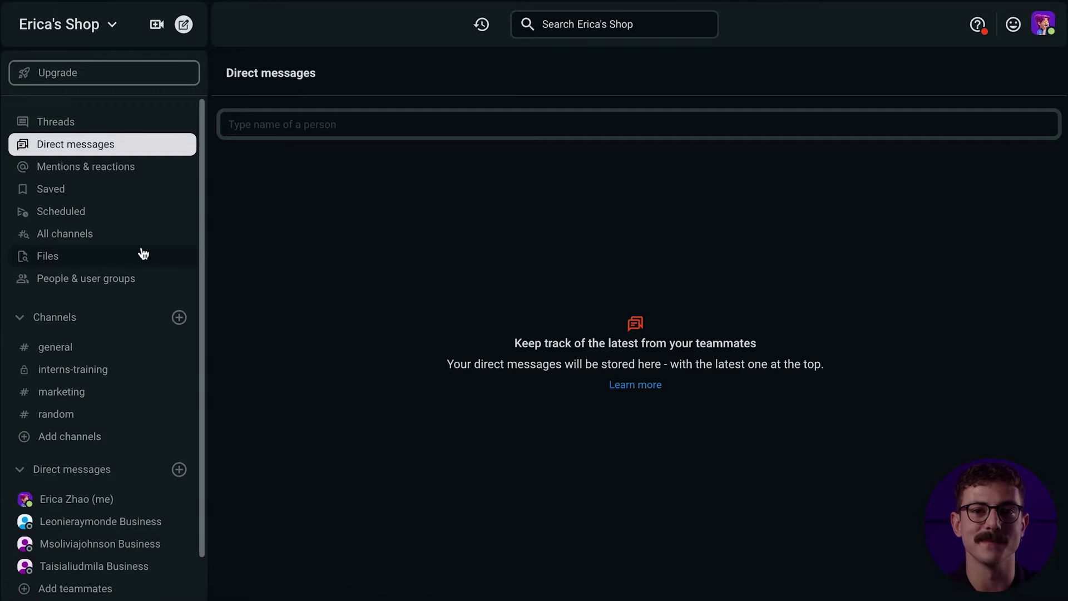
click(61, 370)
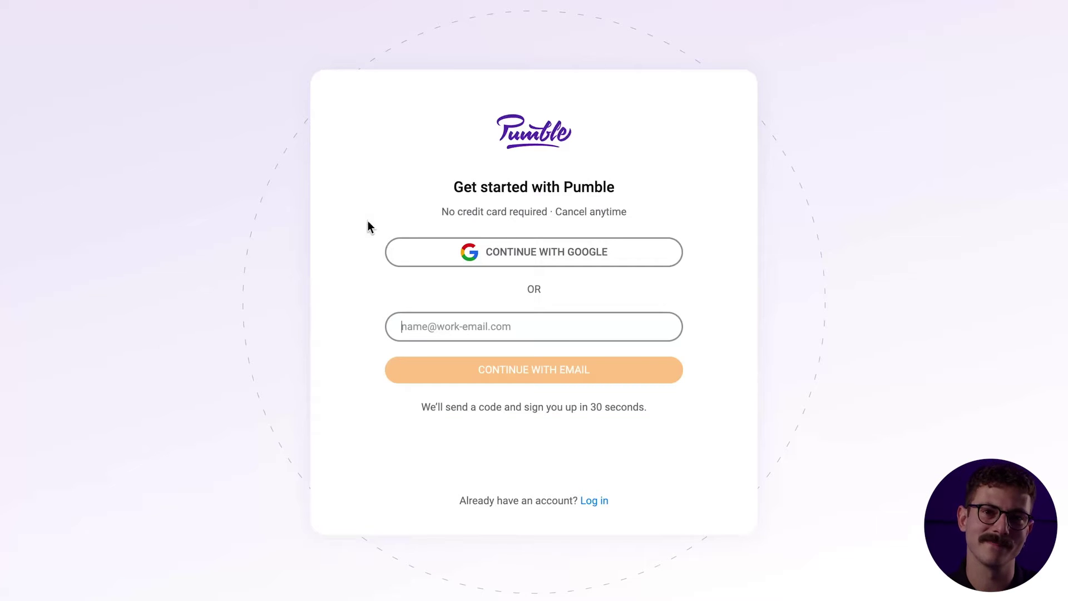
Sign up with the e-mail address and paste the verification code copied from the Pumble e-mail
key(ctrl+v)
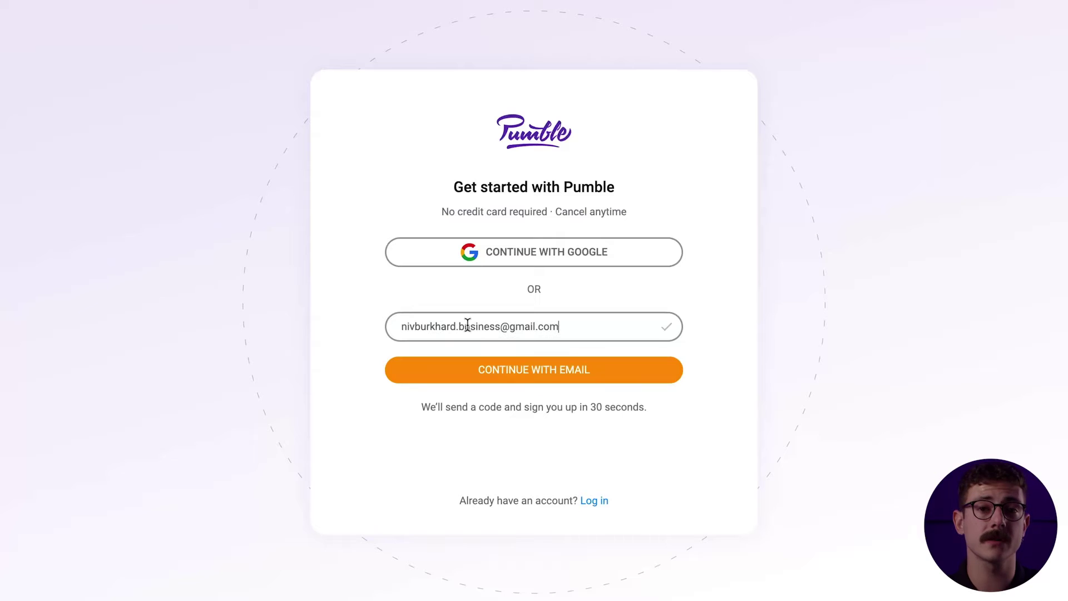
click(585, 375)
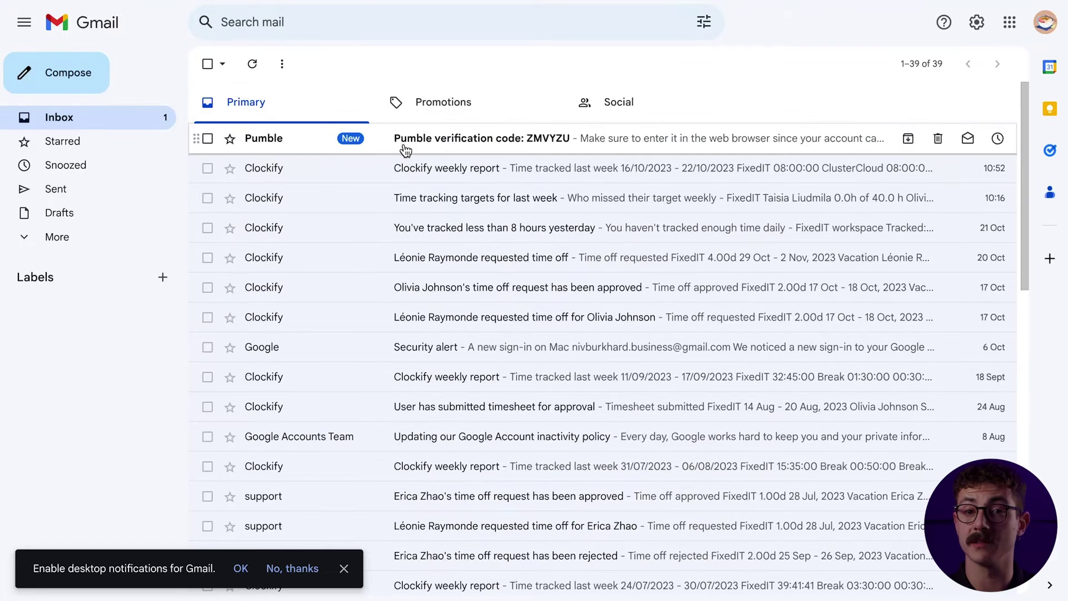
click(439, 148)
double_click(405, 443)
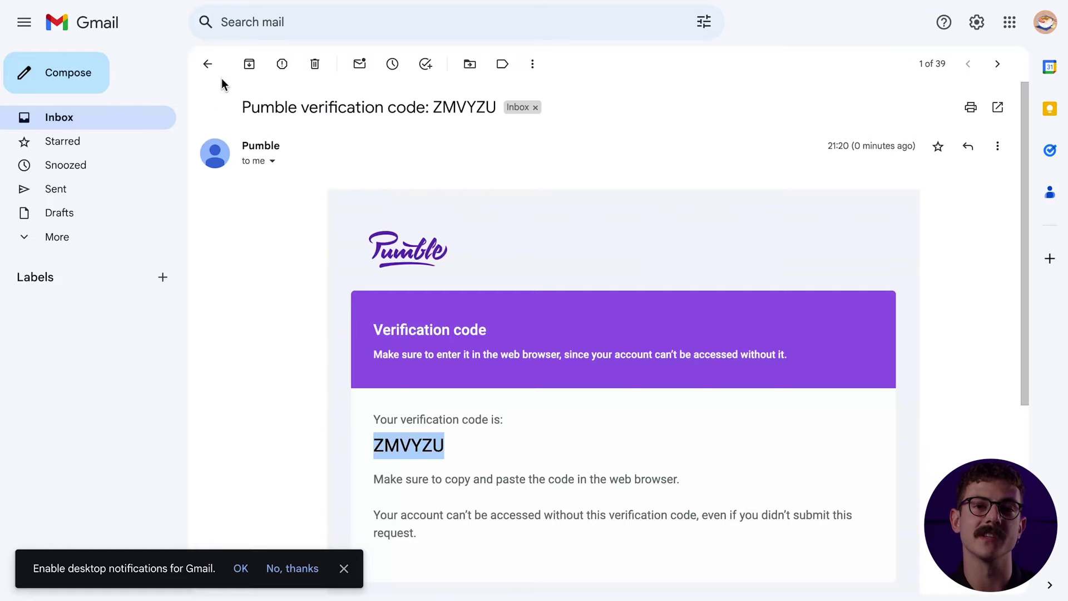
key(ctrl+c)
key(alt+Tab)
key(ctrl+v)
click(438, 250)
Name the workspace FixedIT and accept both the CAKE.com and Pumble terms of use
text(F)
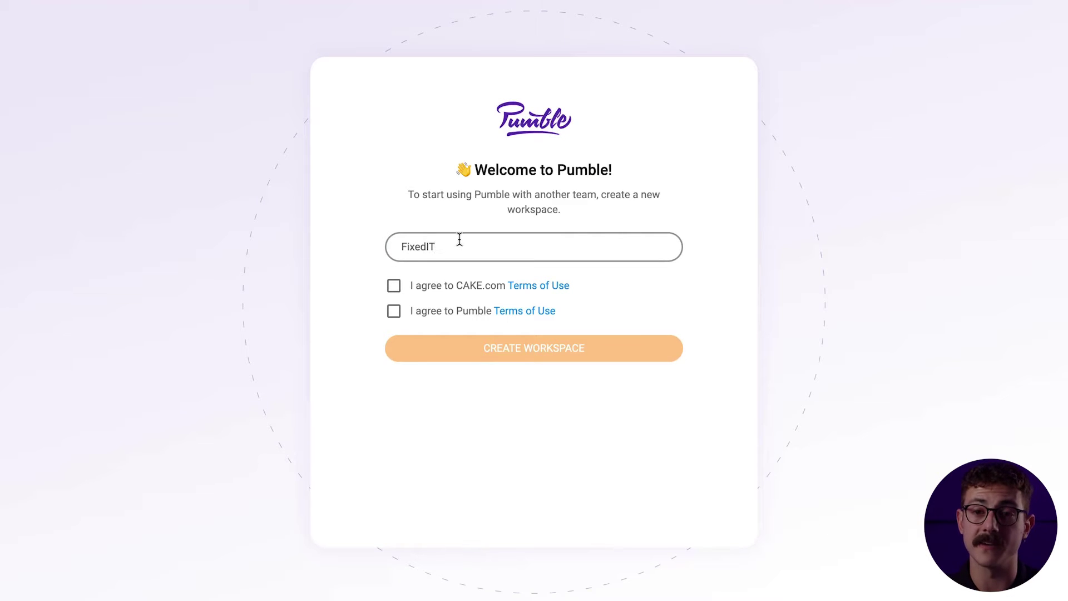
click(395, 286)
click(393, 312)
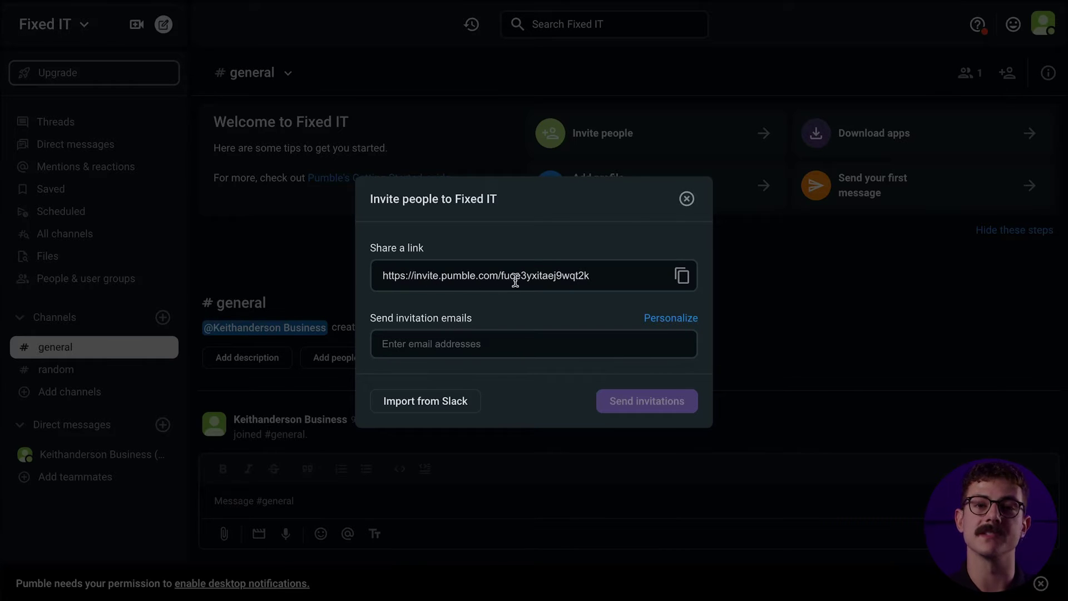
Copy the invite link and add two invitees' e-mail addresses
click(682, 278)
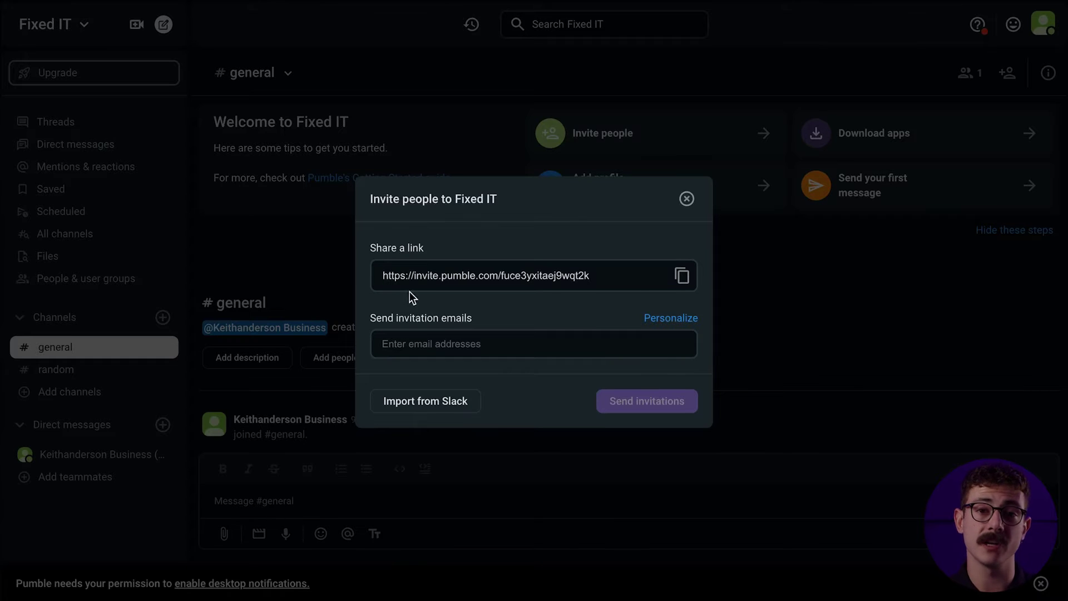
click(447, 341)
key(ctrl+v)
key(Return)
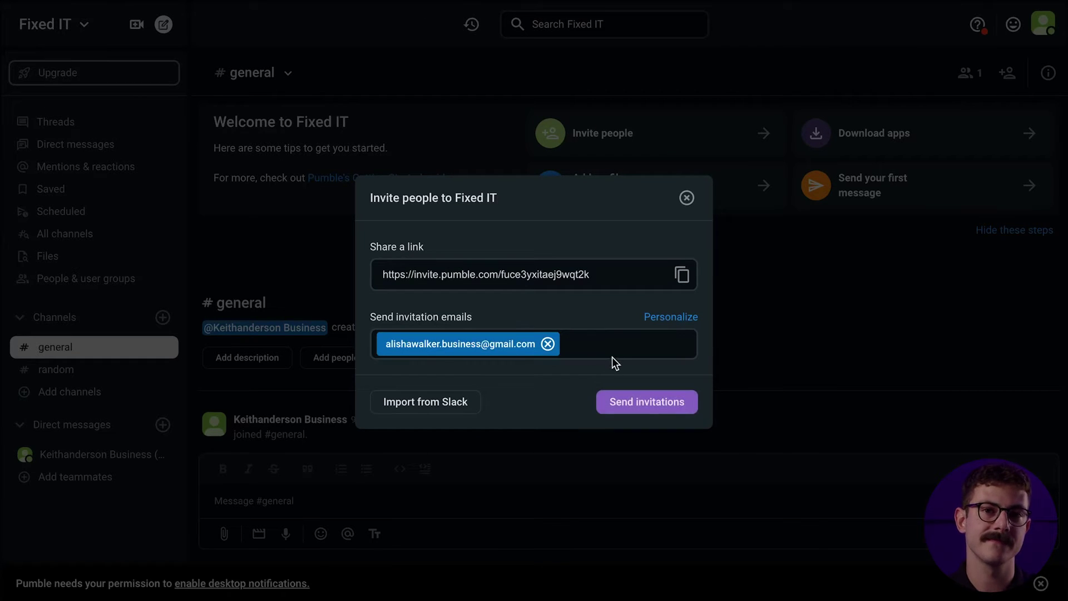
click(612, 349)
key(ctrl+v)
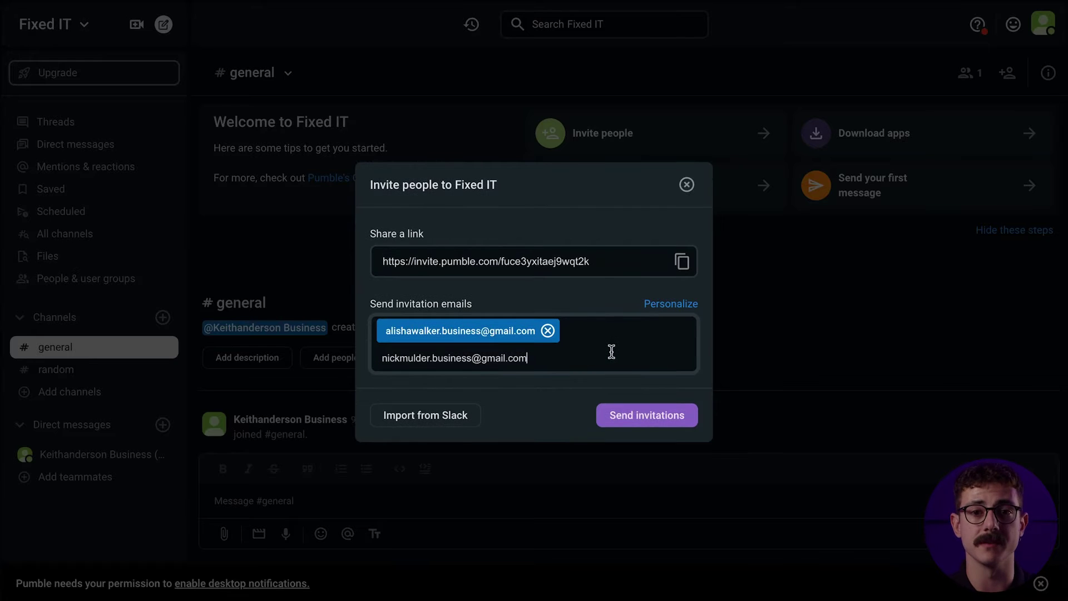
key(Return)
Write a personal note starting 'Hey' for the invitations
click(668, 305)
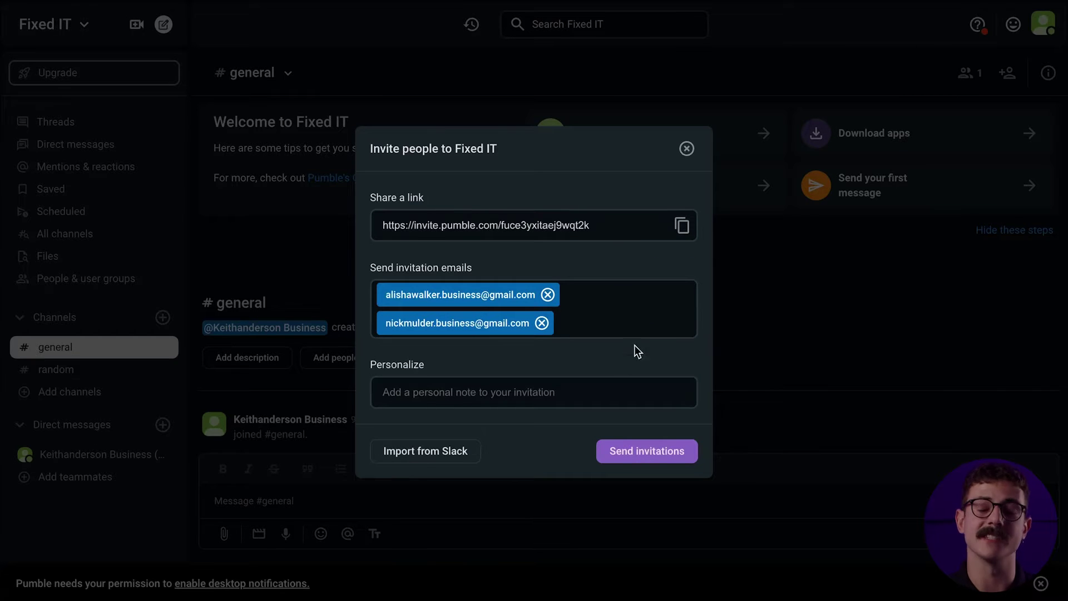
triple_click(573, 392)
click(574, 392)
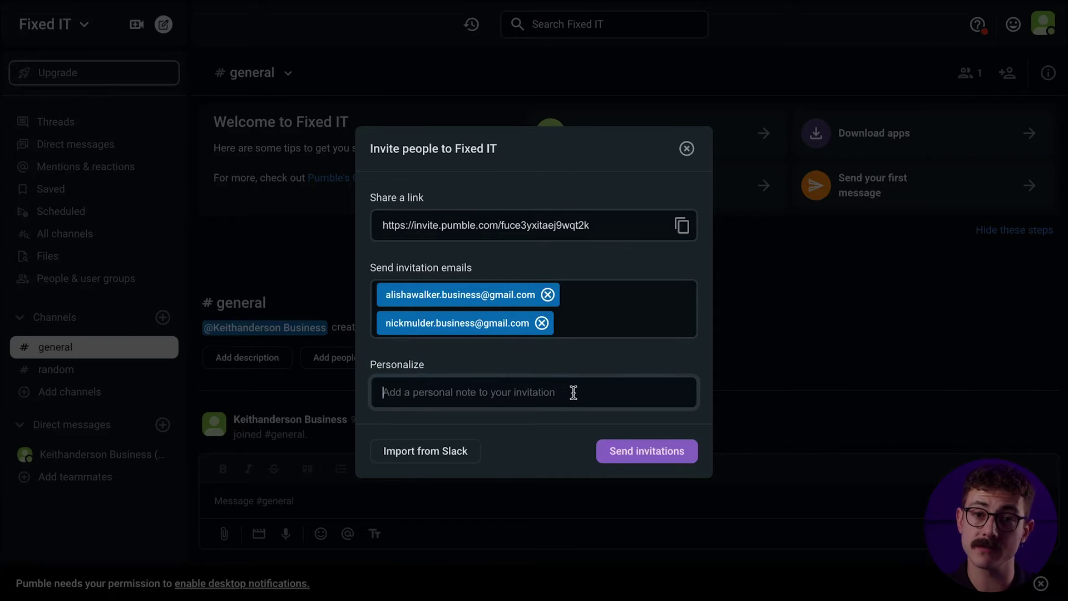
text(Hey)
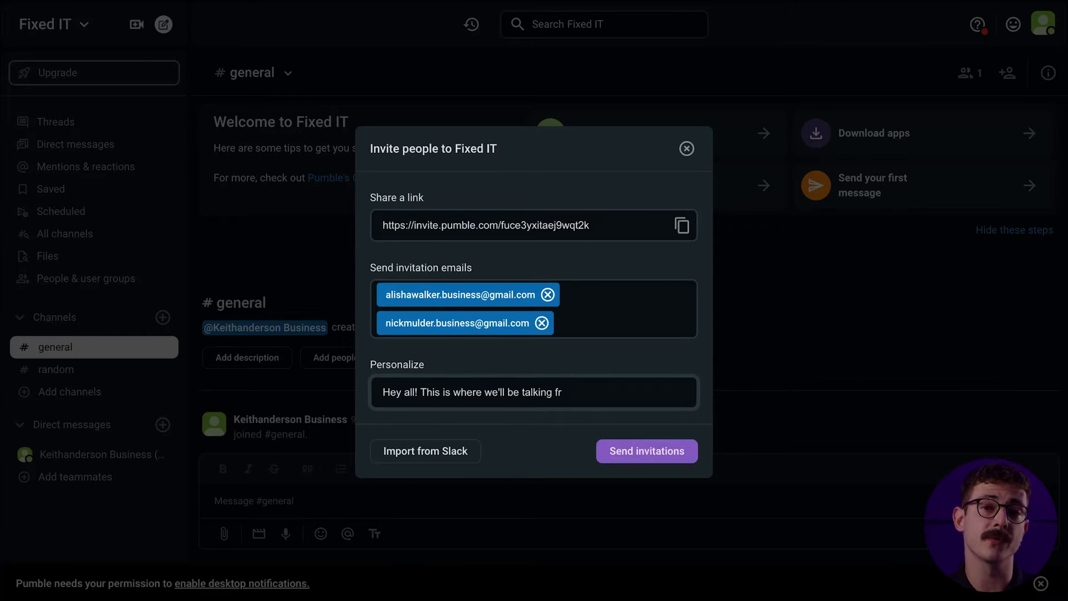
click(545, 371)
click(456, 449)
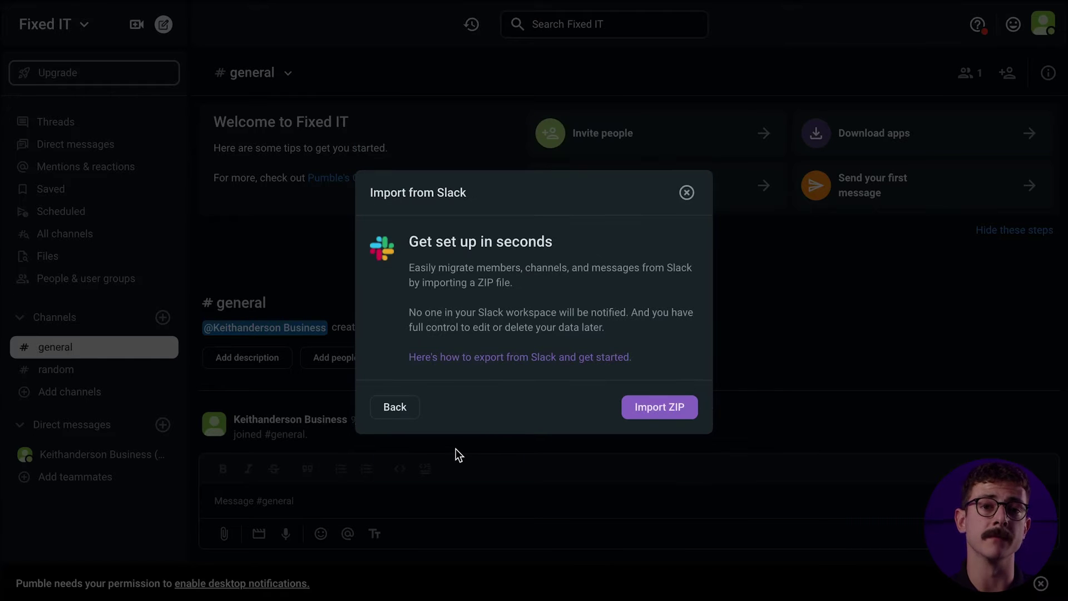
Import the FixedIT Slack export ZIP from the Desktop and start the import
click(652, 409)
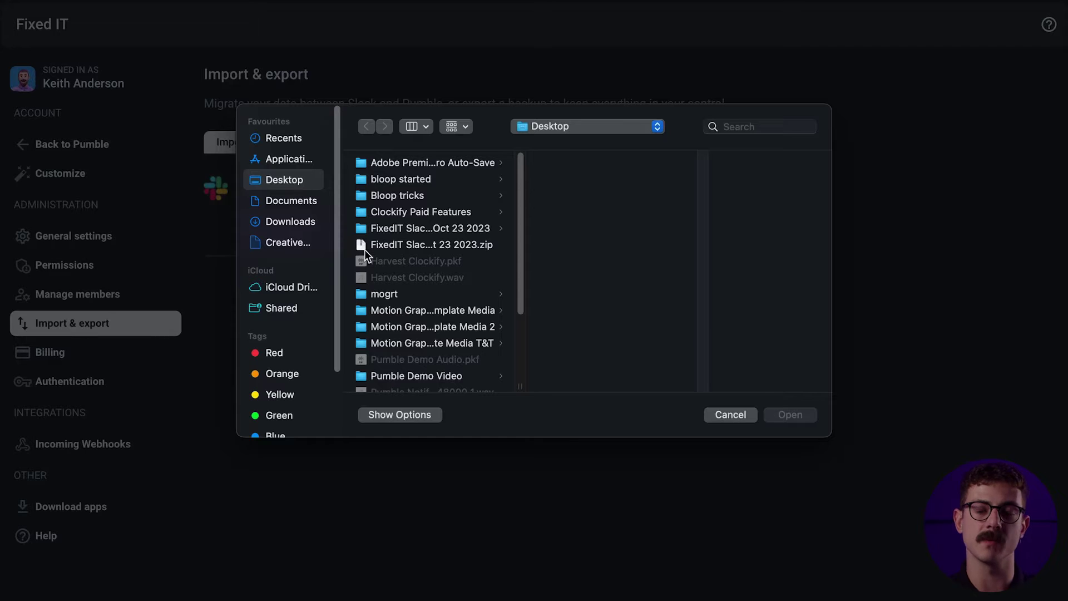
click(400, 244)
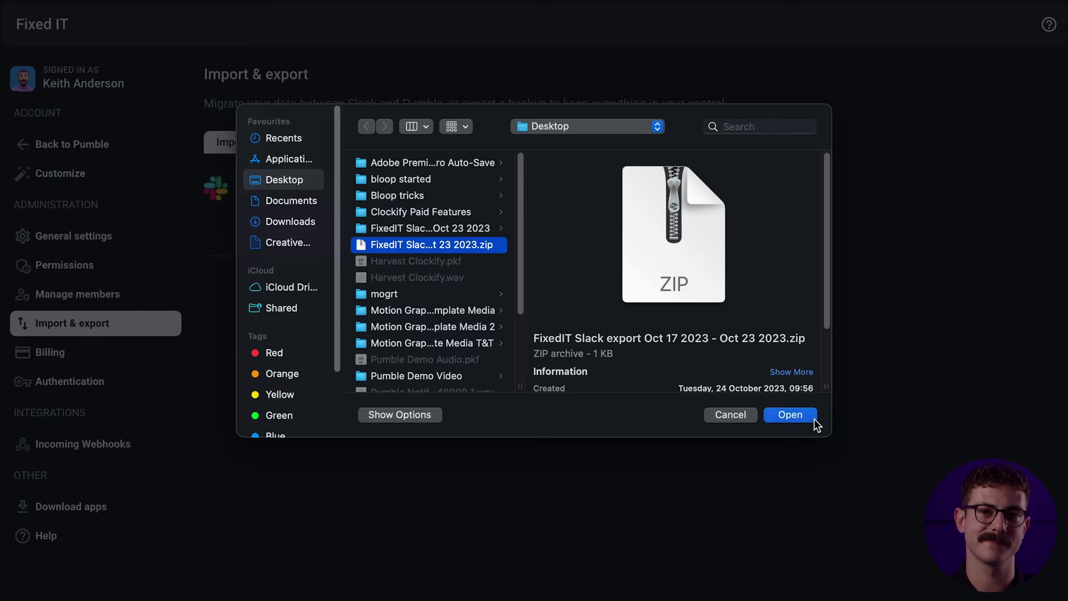
click(790, 416)
click(670, 444)
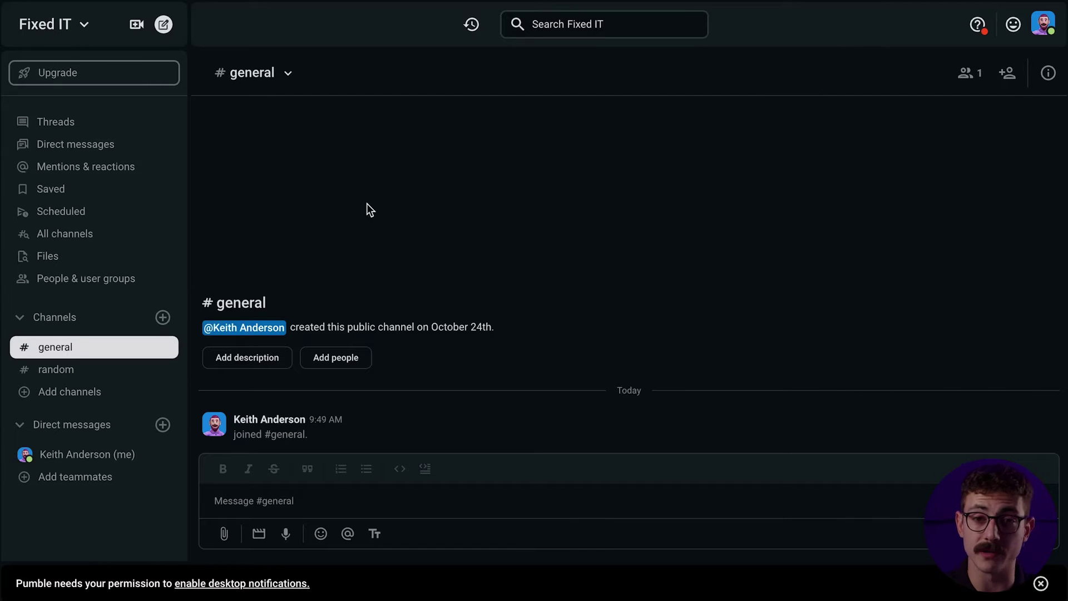
Create a marketing channel and add all members to it
click(162, 317)
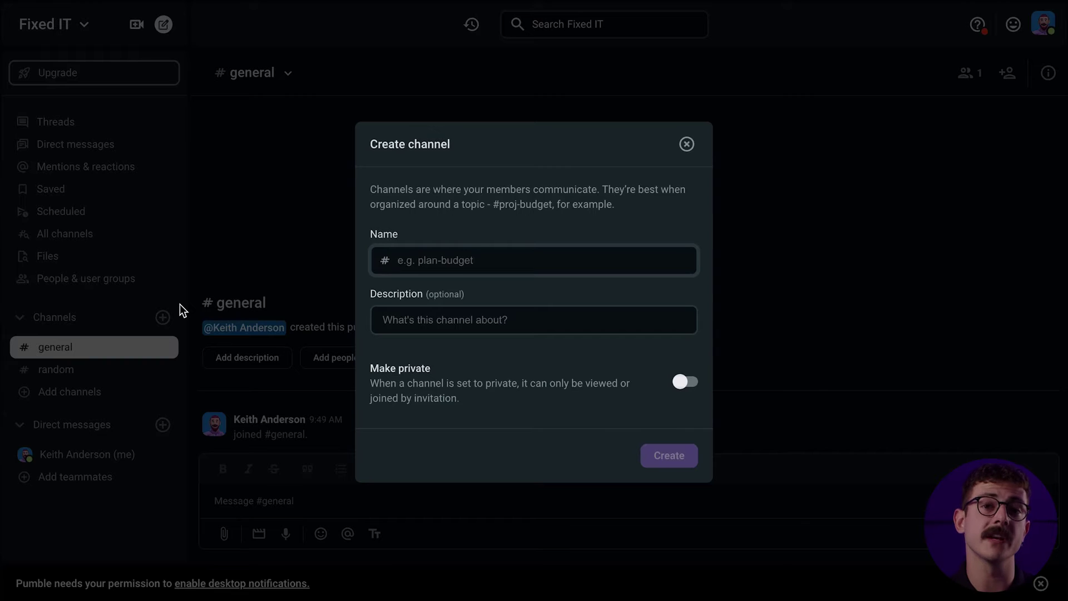
text(marketing)
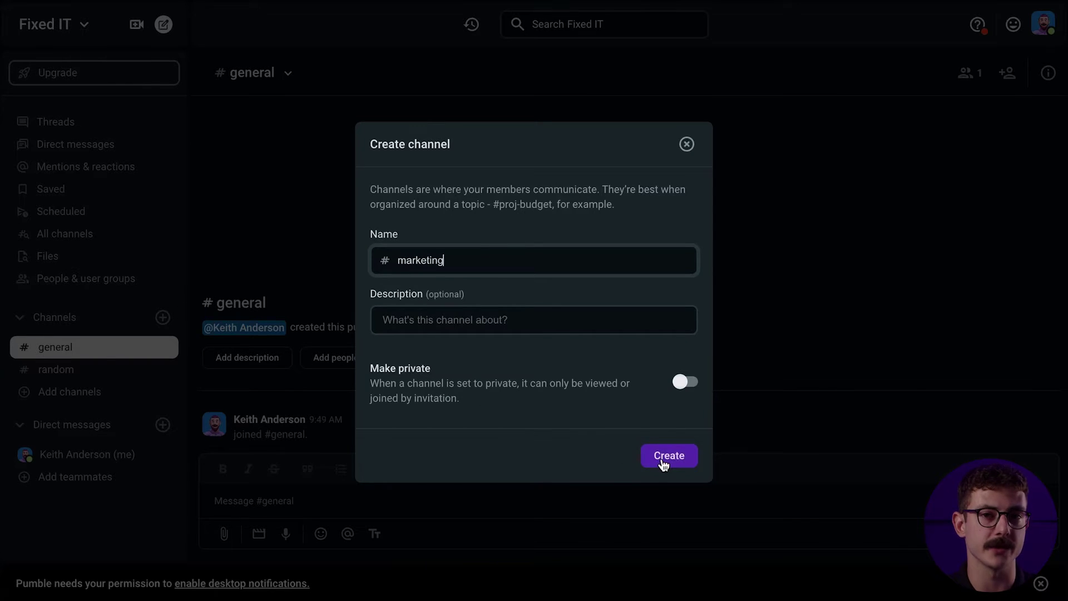
click(661, 458)
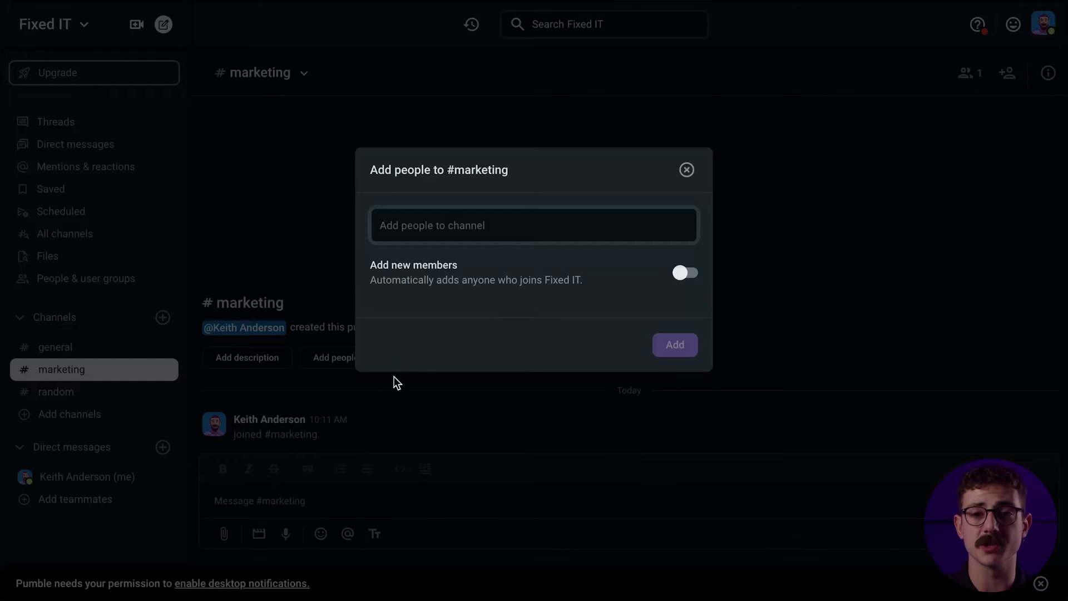
click(593, 232)
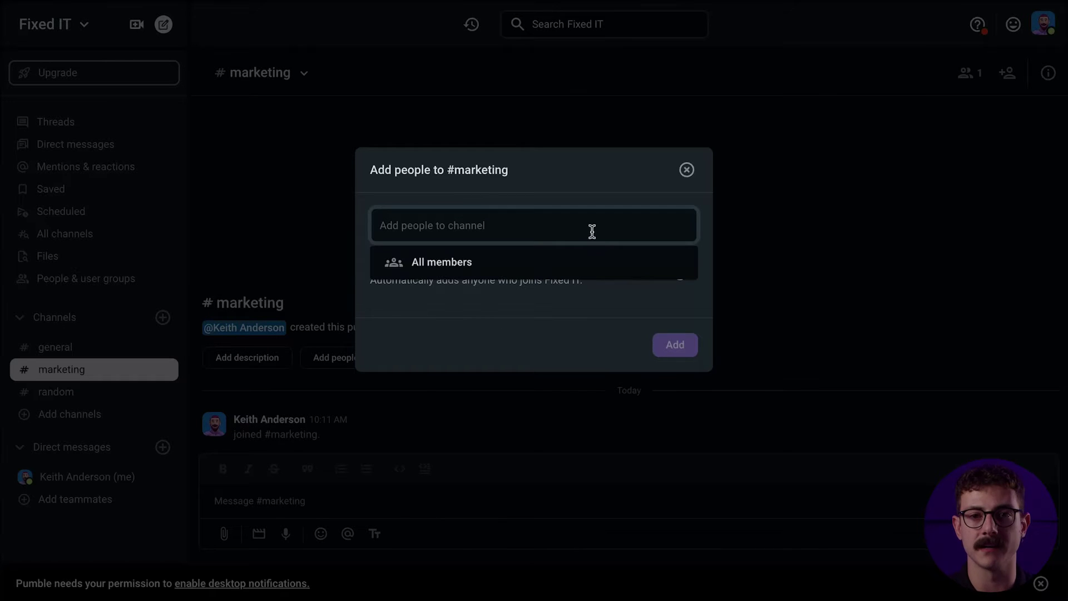
click(563, 261)
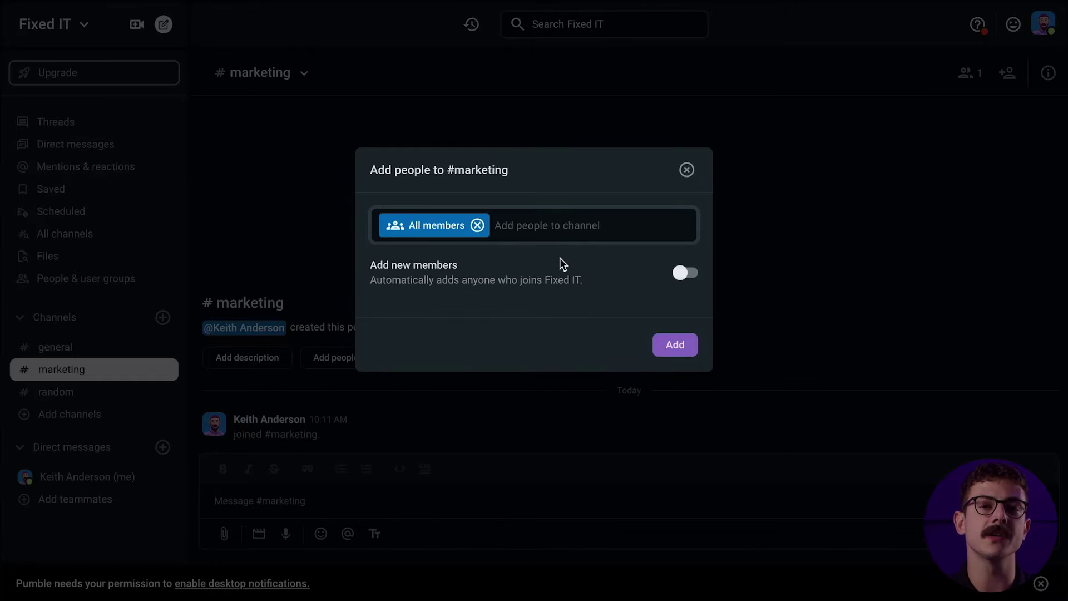
click(672, 346)
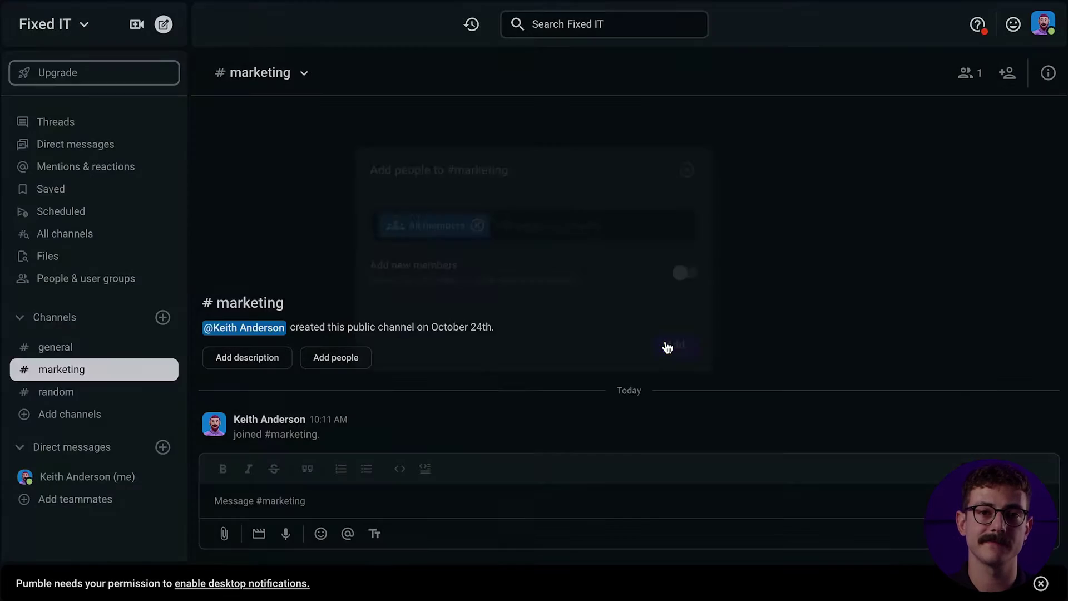
Create the private intern-training channel without adding anyone
click(163, 319)
click(257, 345)
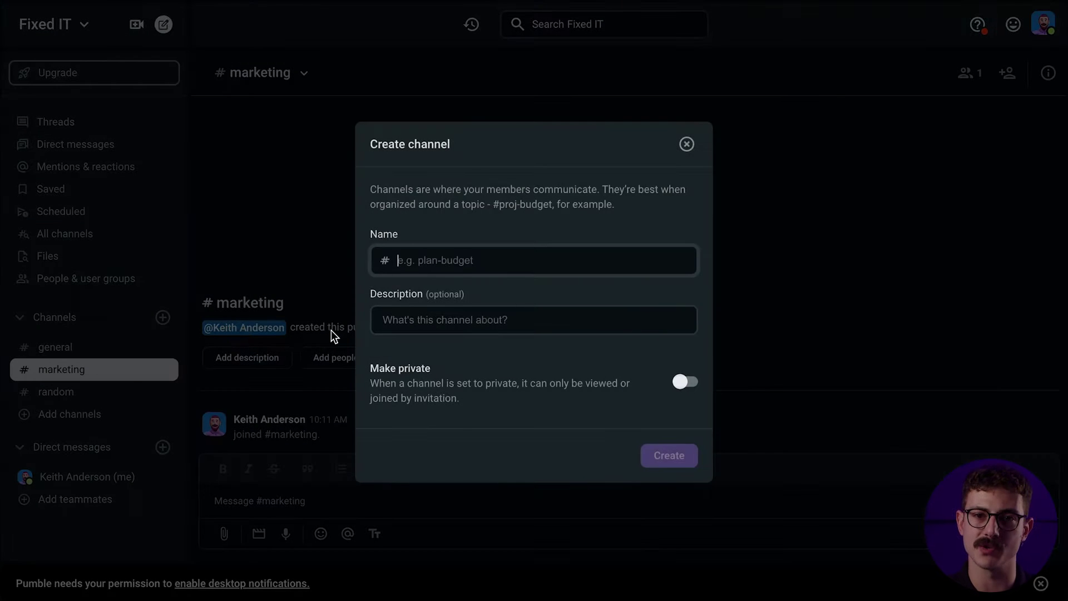
text(intern-training)
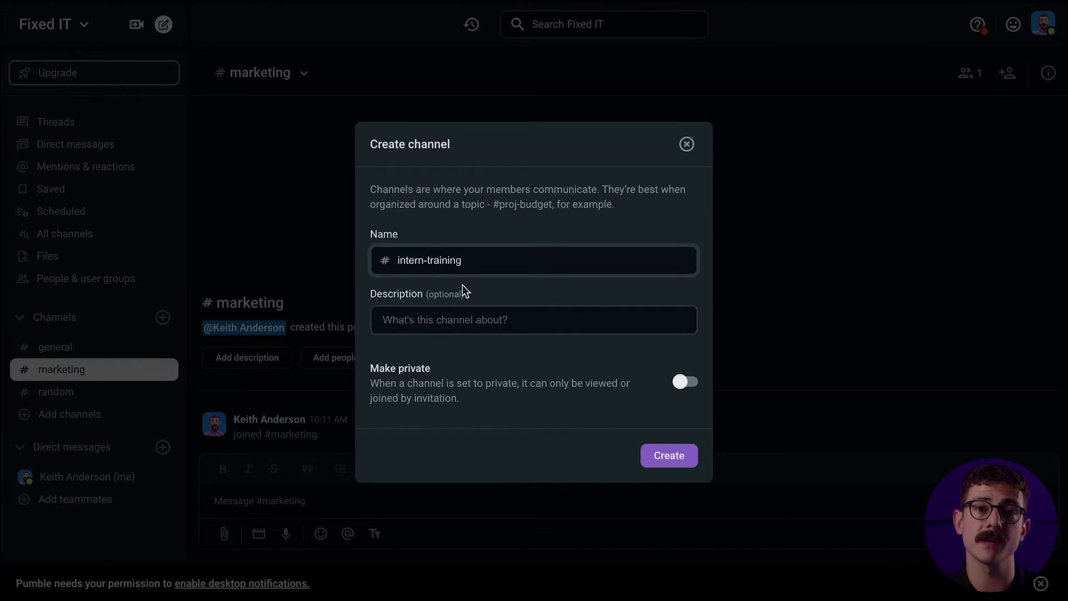
click(680, 382)
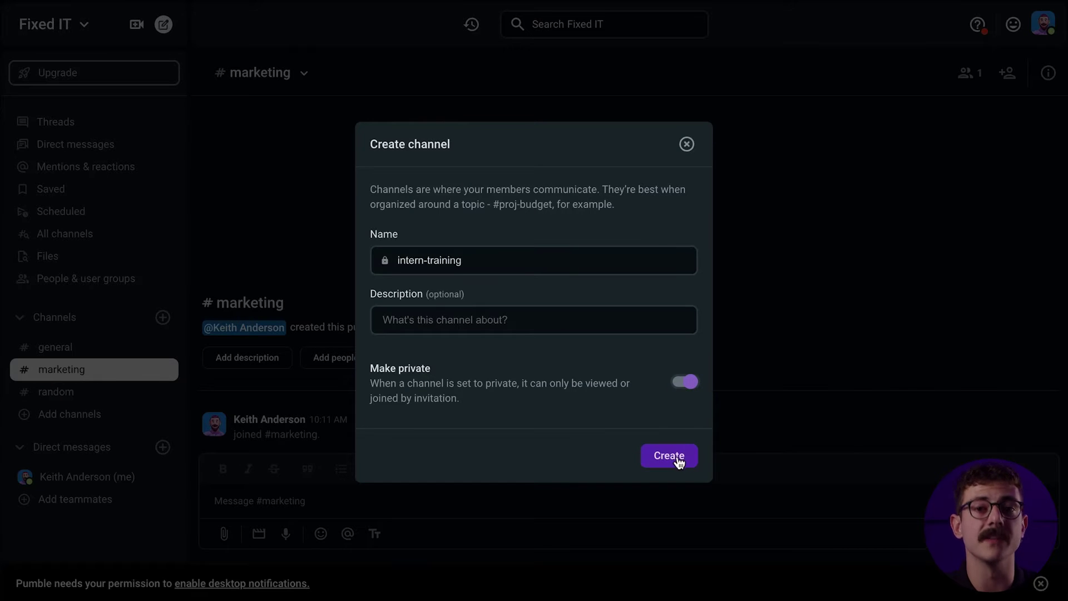
click(678, 457)
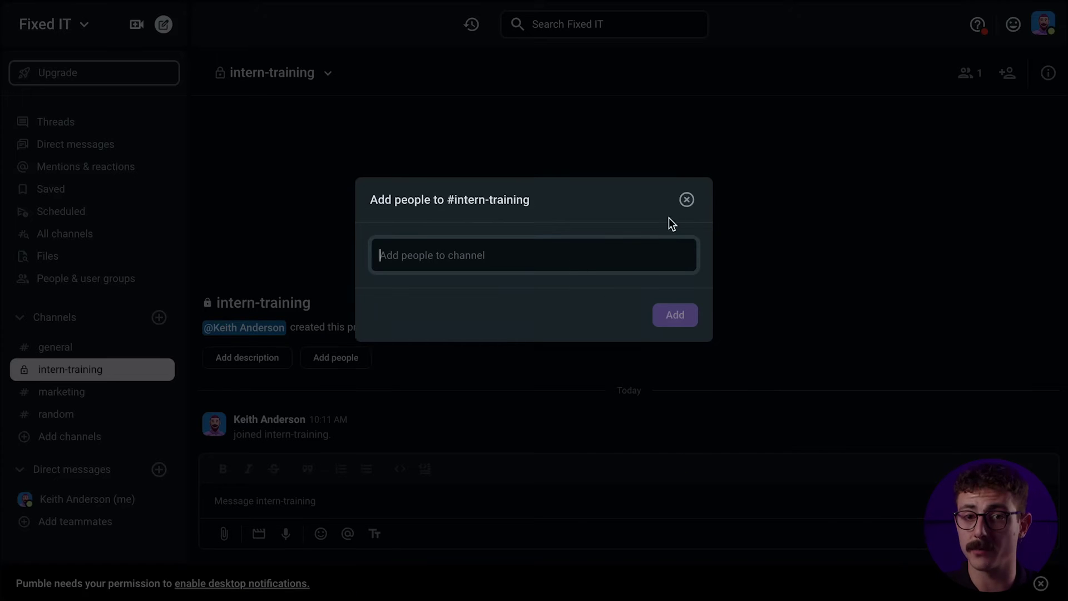
click(684, 202)
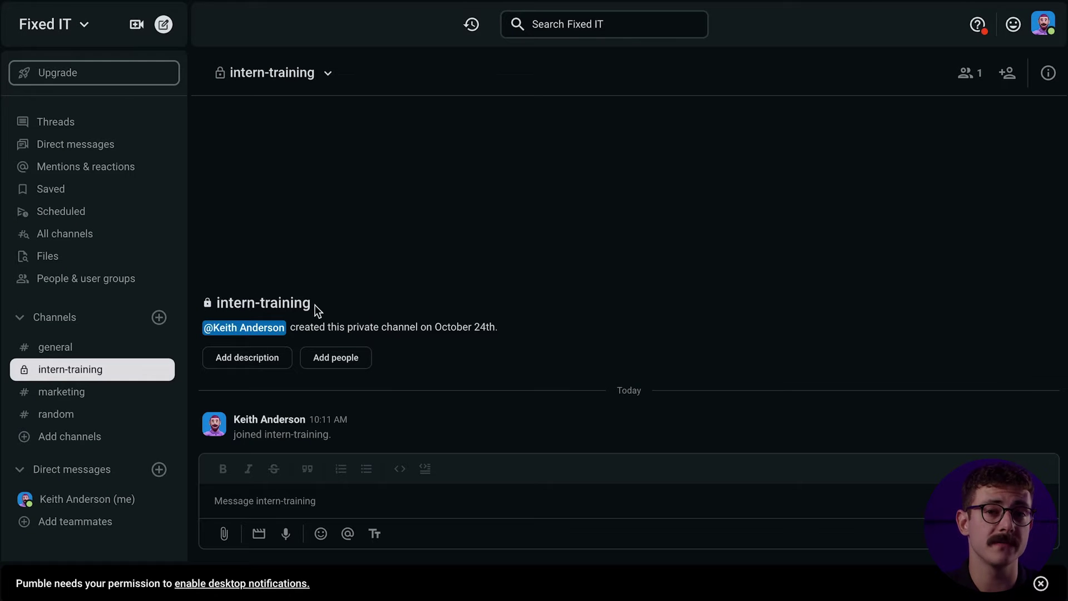
Create the public project-3 channel and add all members to it
click(160, 317)
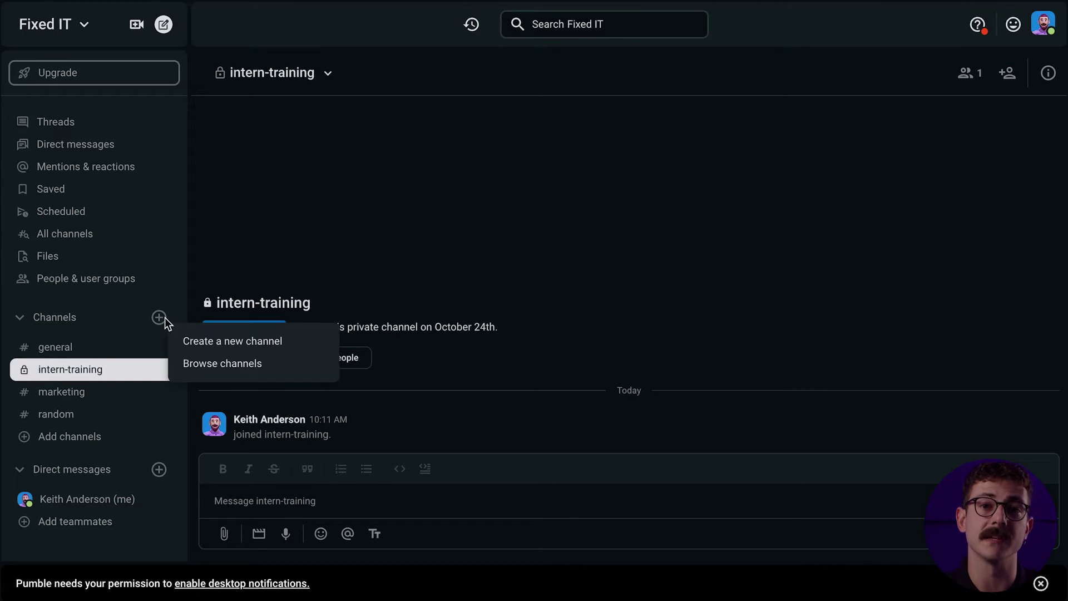
click(209, 338)
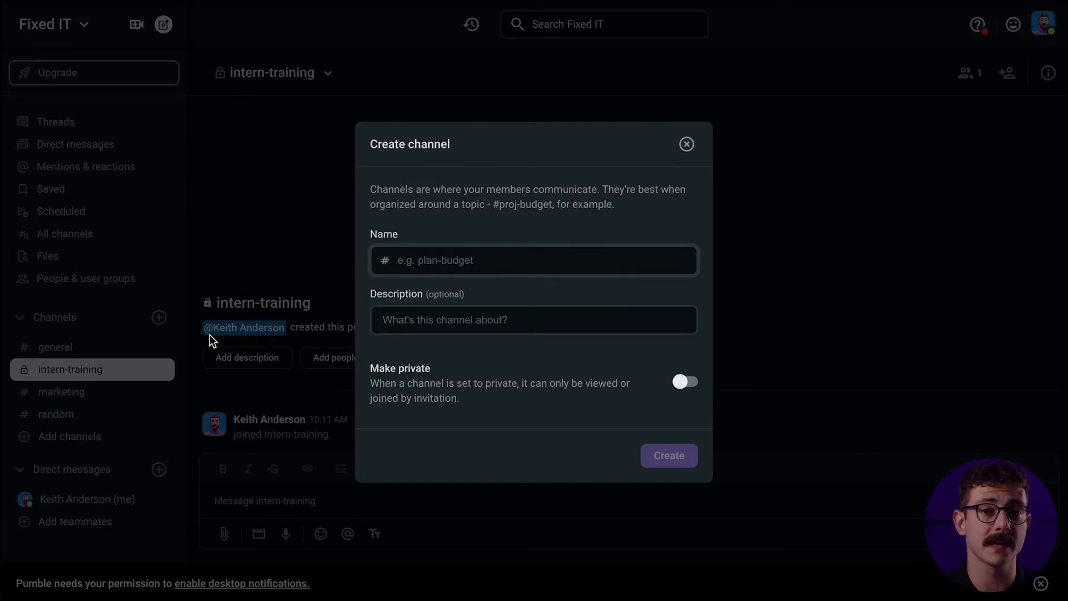
text(project-3)
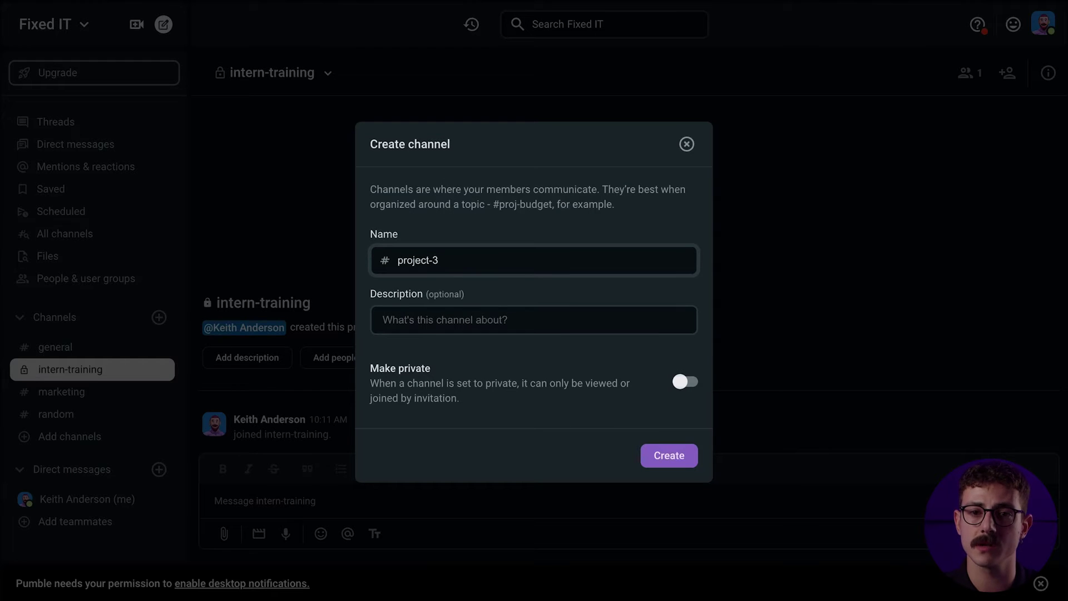
click(695, 462)
click(483, 236)
click(477, 262)
click(673, 340)
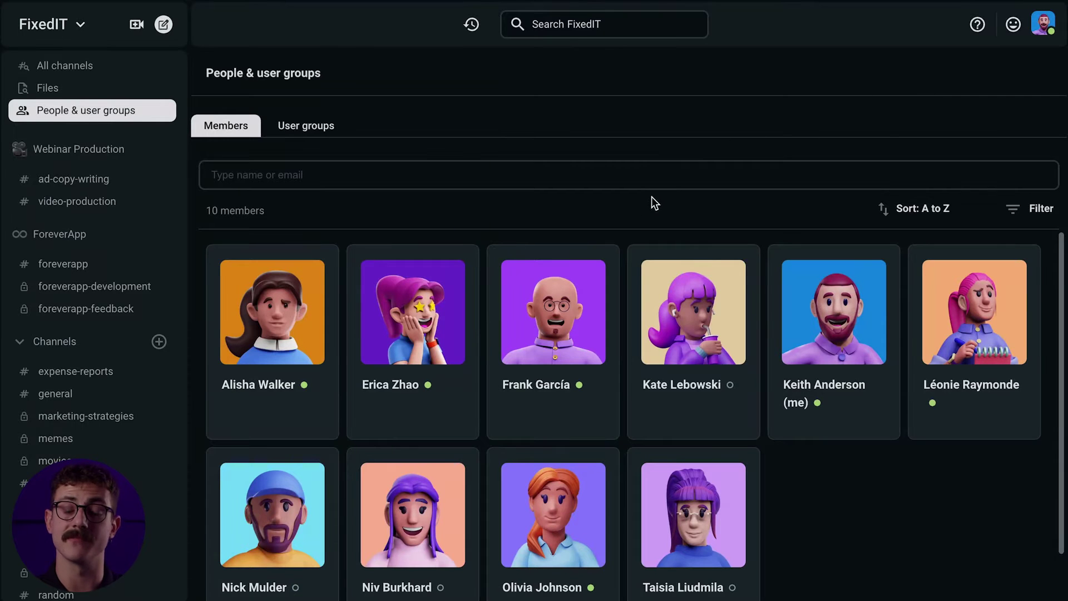
Send the teammate a two-line message starting 'Hey man, been a while!' about P3 planning
click(309, 516)
click(889, 266)
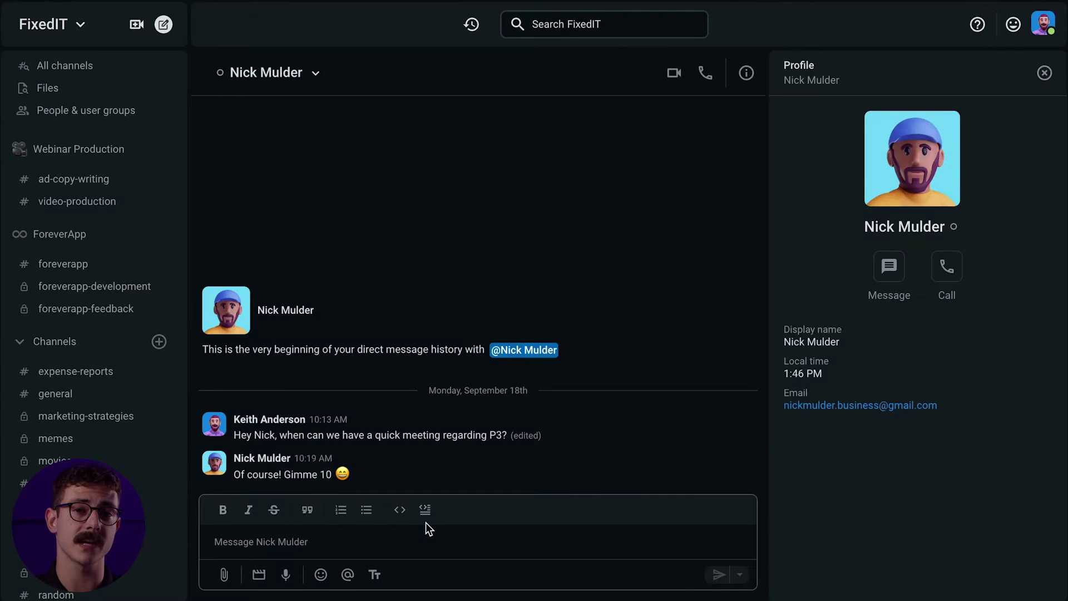
text(Hey man, been a while!)
key(Return)
text(How's planning for P3)
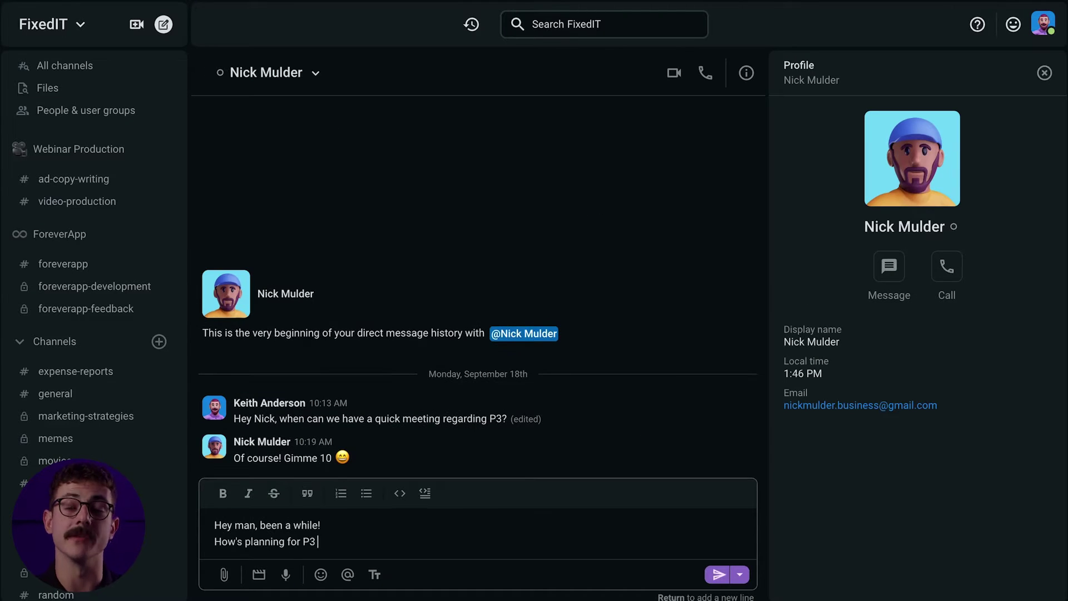
key(Return)
React to the teammate's reply in Direct messages with a check mark
click(1044, 73)
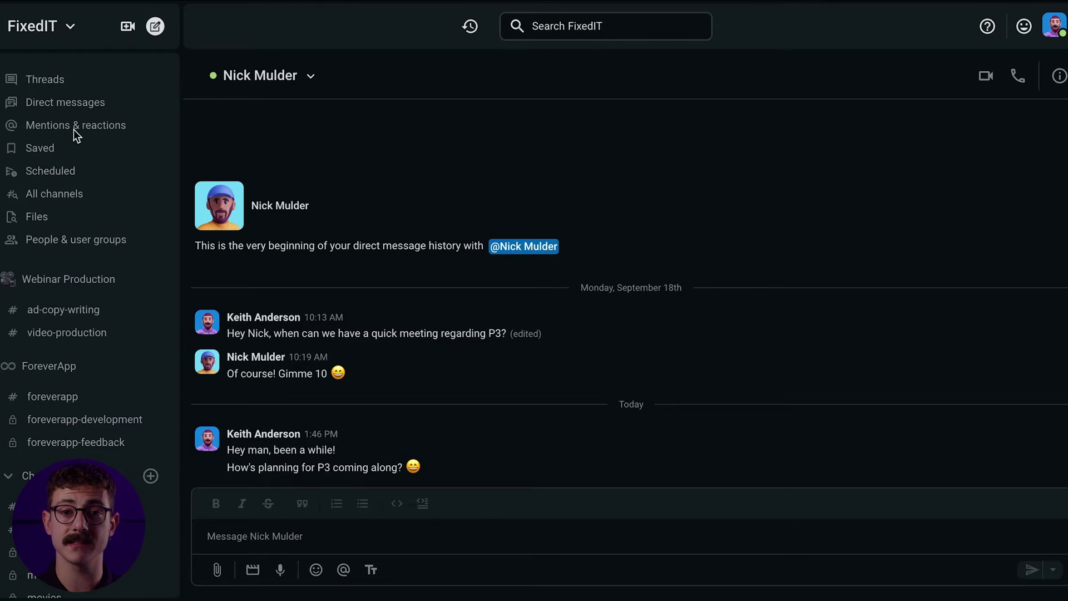
click(66, 103)
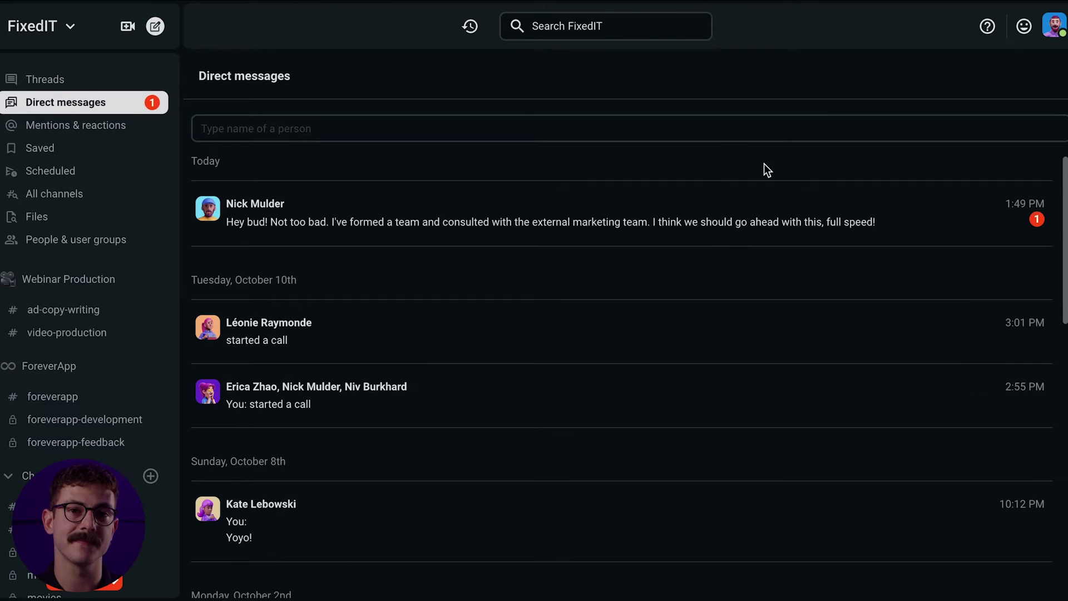
click(1005, 232)
click(887, 439)
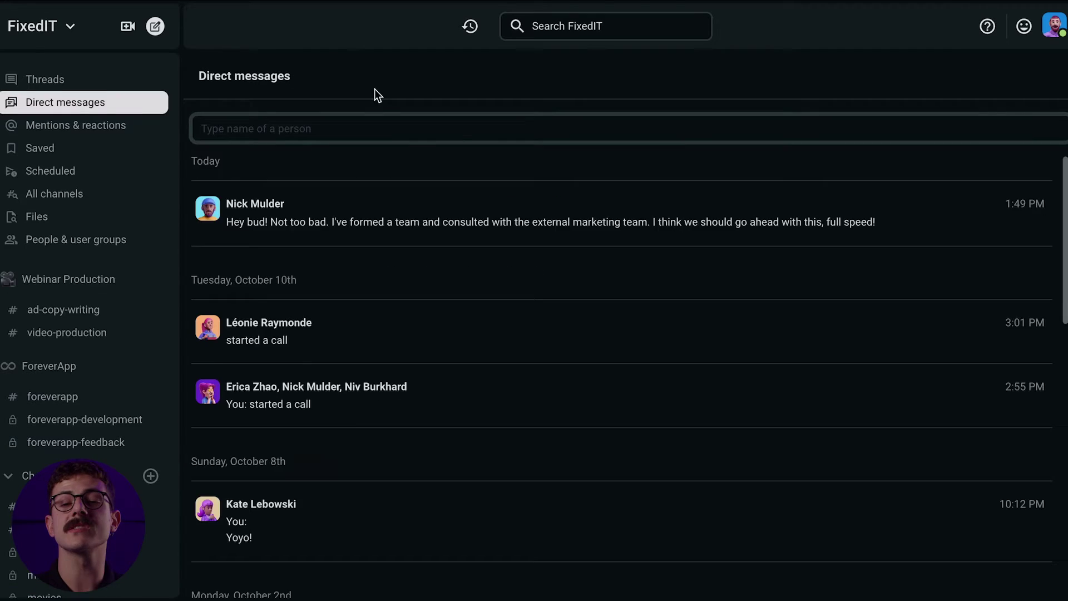
Message two teammates proposing a 10am meeting tomorrow on P3's marketing strategy
click(435, 131)
click(384, 170)
click(373, 133)
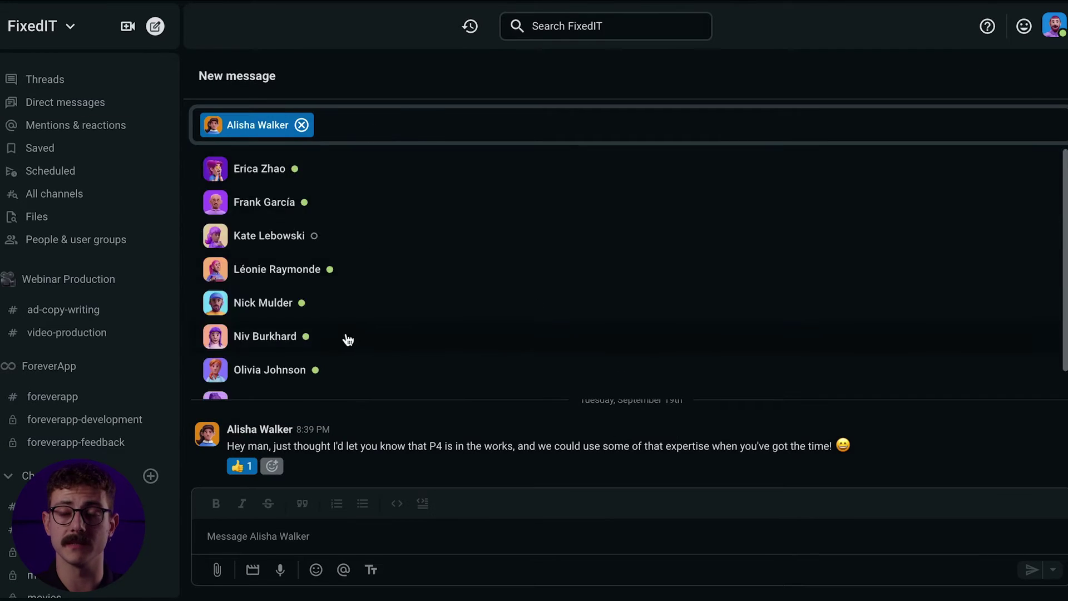
click(350, 338)
text(Hey )
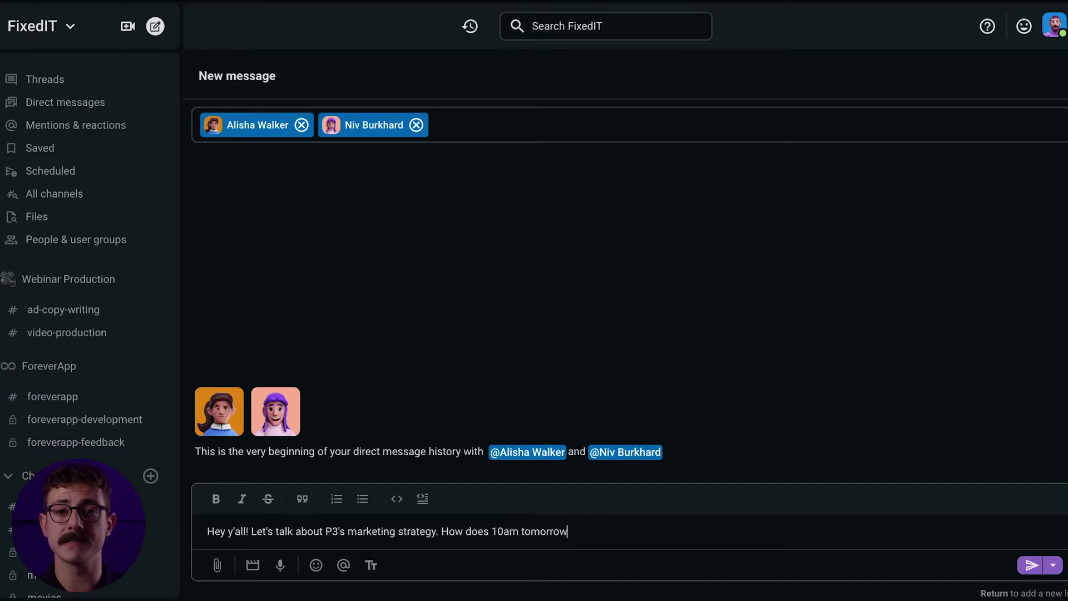
text( sound?)
key(Return)
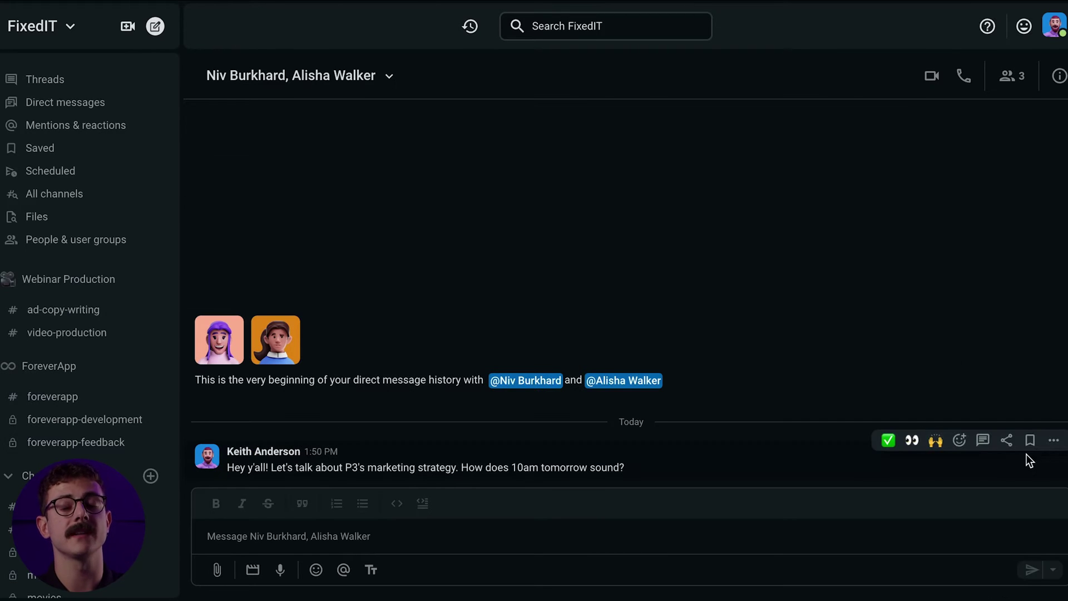
click(1052, 445)
Append ':D' to the group message, save it, then delete the message
click(944, 410)
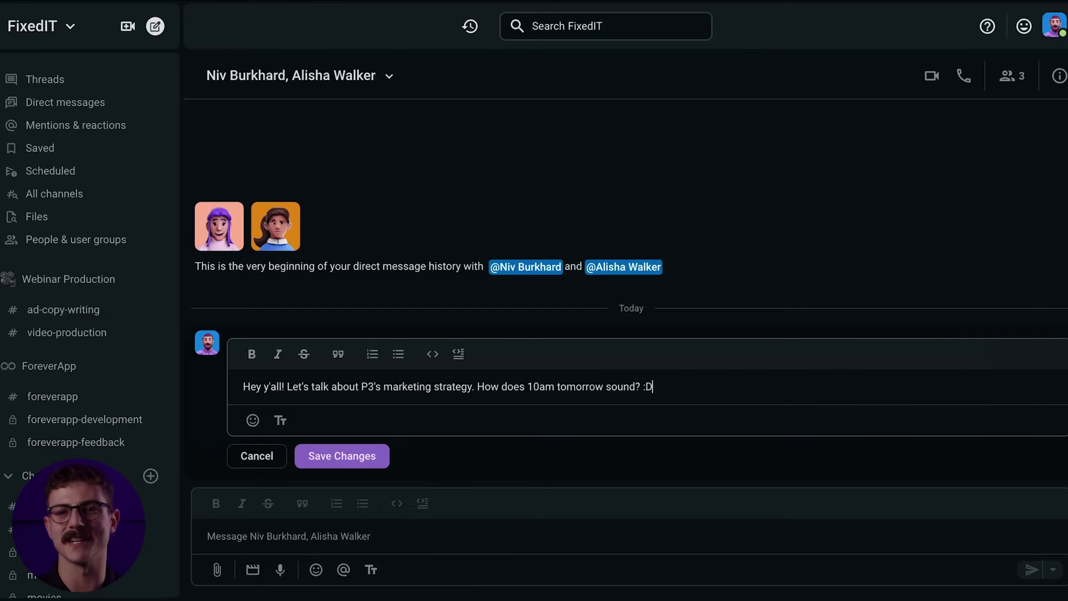
key(Return)
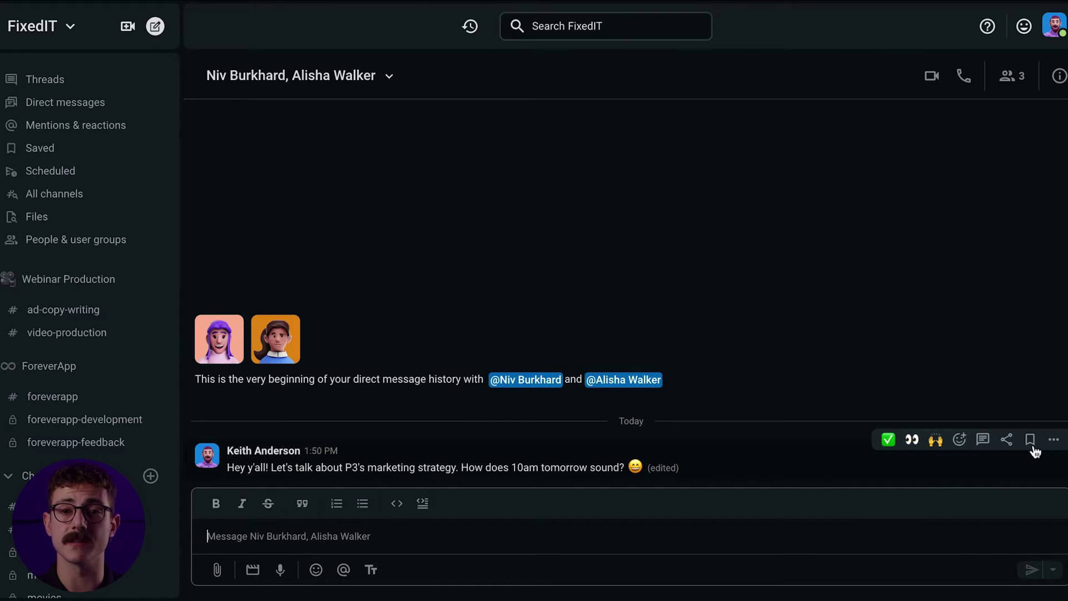
click(1045, 442)
click(953, 426)
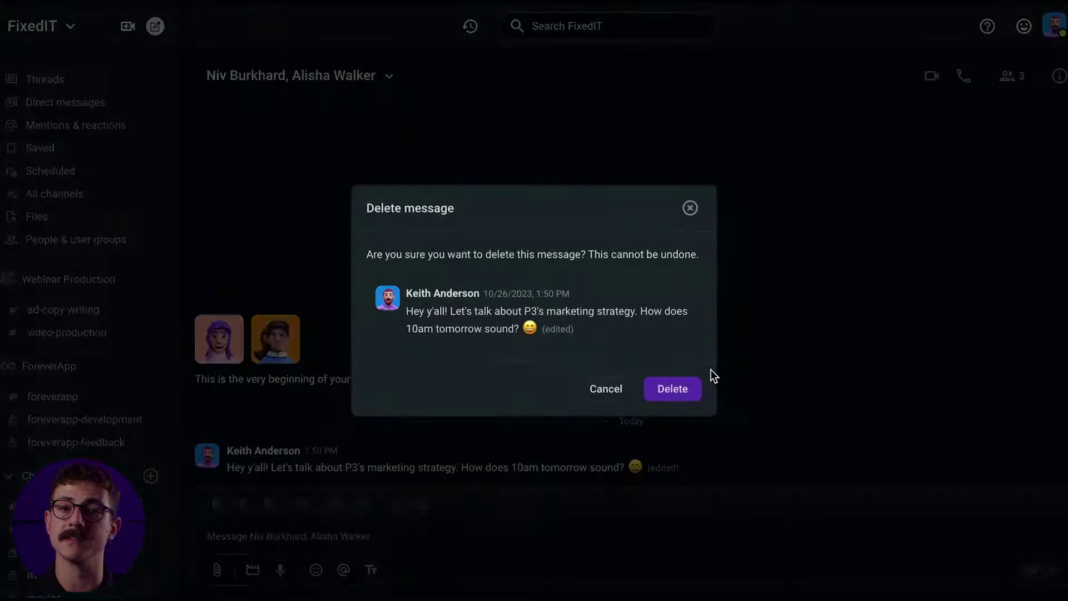
click(673, 388)
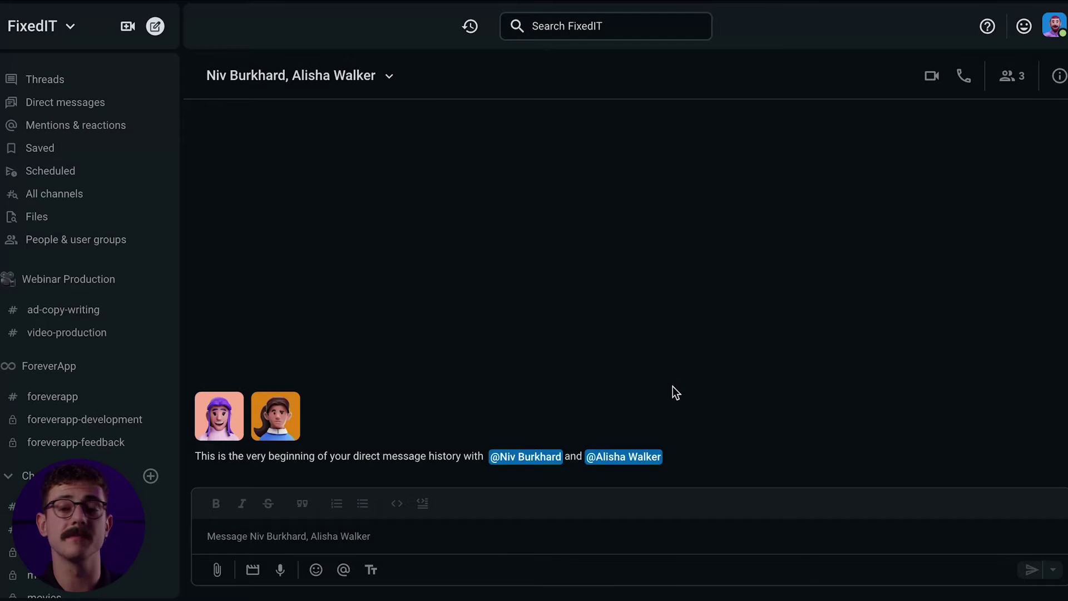
Set a 3-hour reminder on the teammate's latest reply in their direct messages
click(68, 103)
click(378, 228)
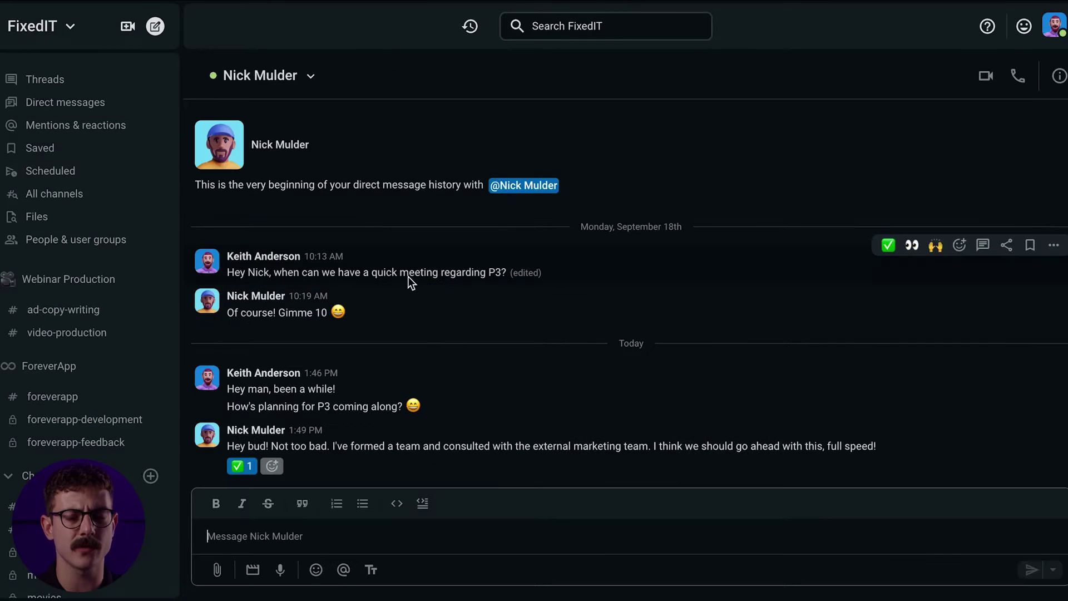
click(1053, 422)
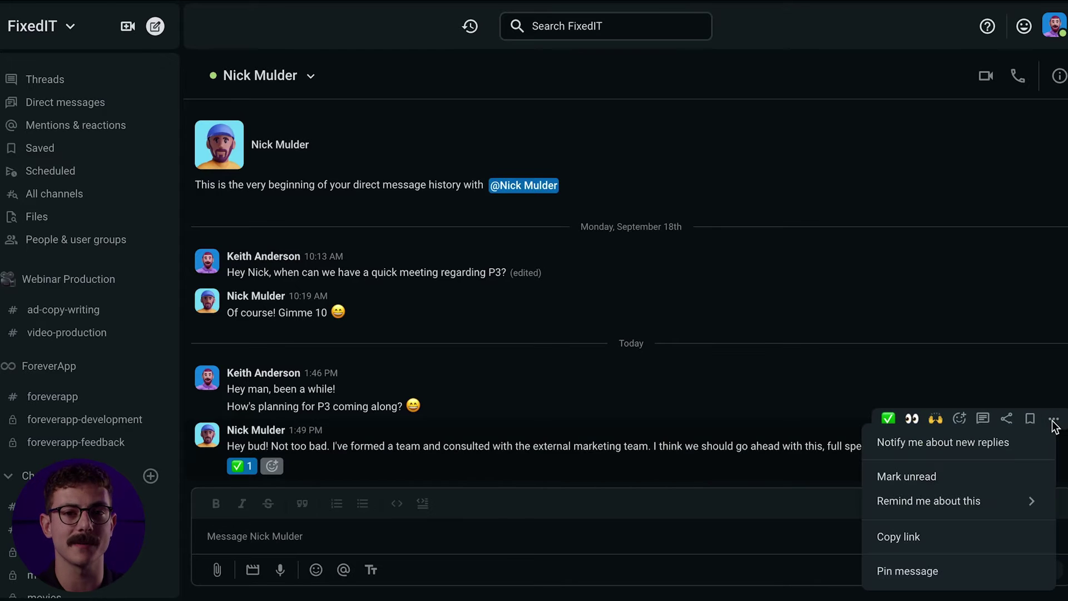
mouse_move(1027, 501)
click(797, 503)
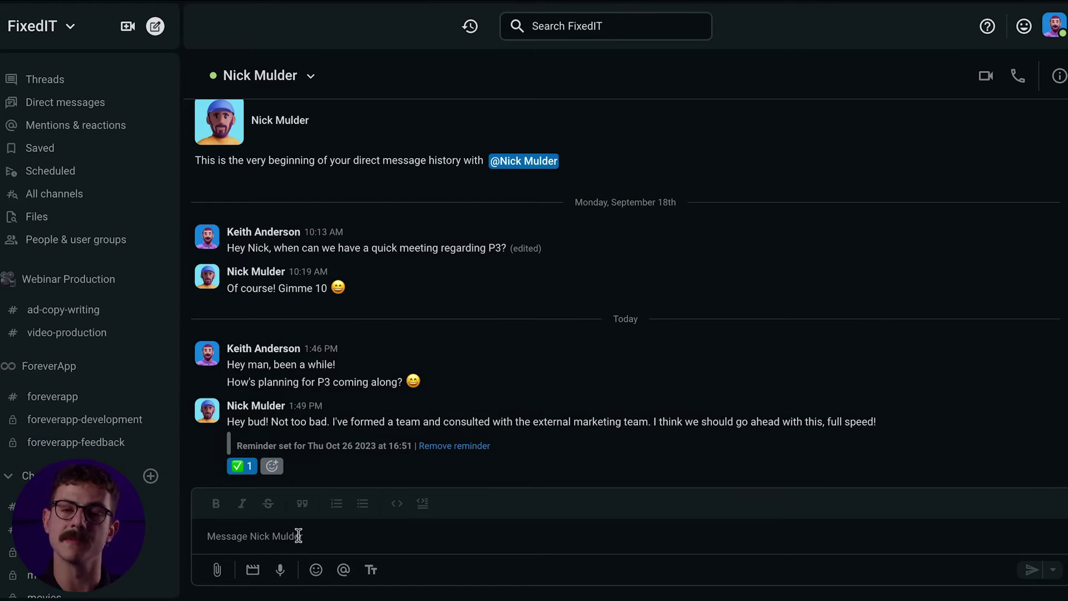
Schedule 'Can we chat in about an hour?' for tomorrow at 9:00 AM and view scheduled messages
click(267, 536)
text(Can we chat in about an hour?)
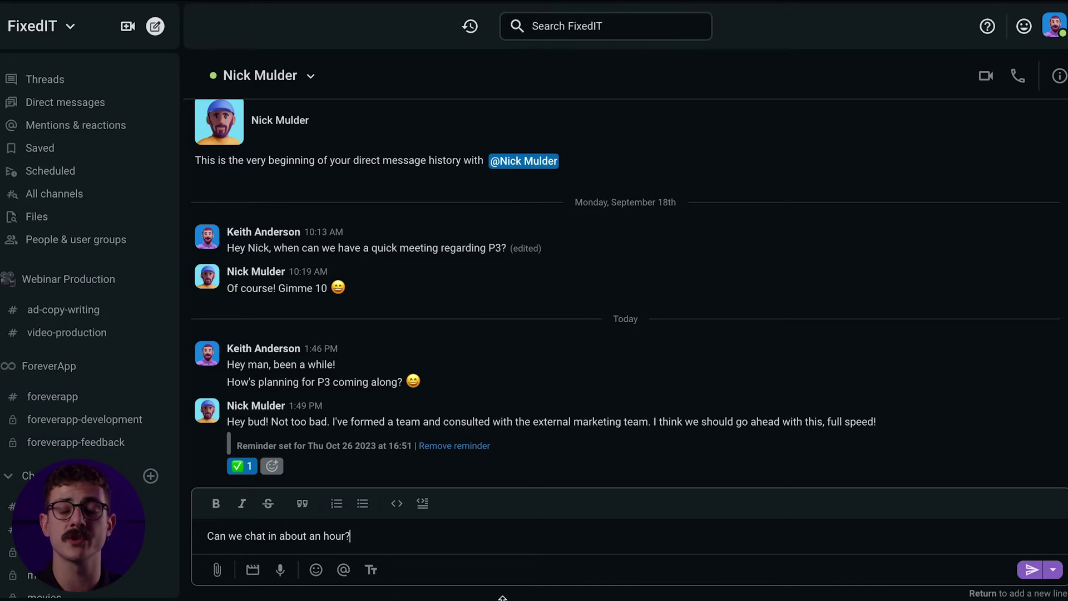
click(1054, 571)
click(967, 481)
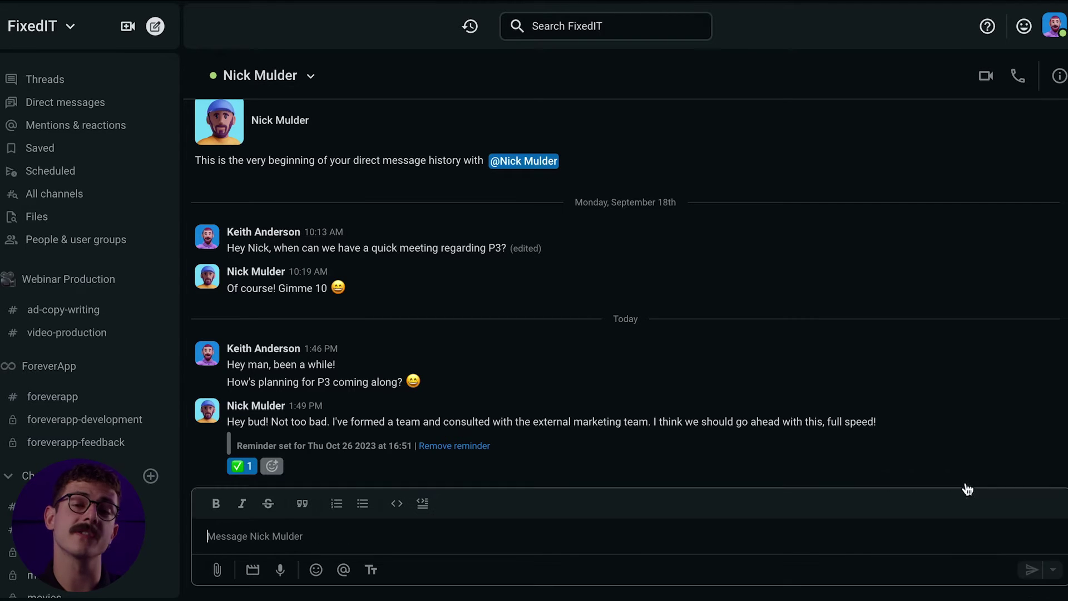
click(537, 478)
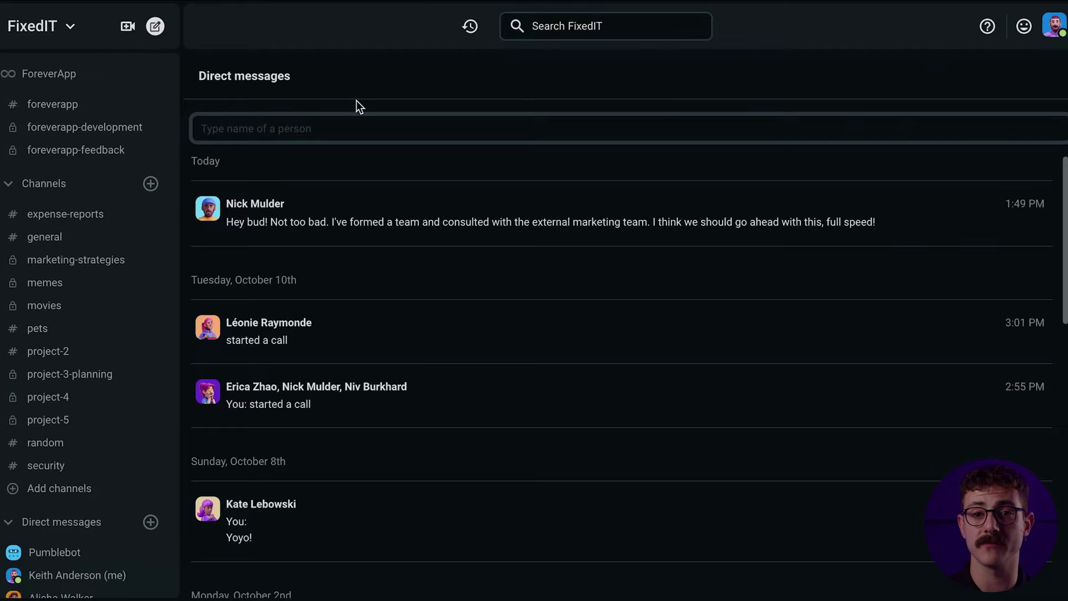
Create a new sidebar section named Projects with an emoji icon
scroll(60, 155, up, 5)
scroll(67, 246, down, 3)
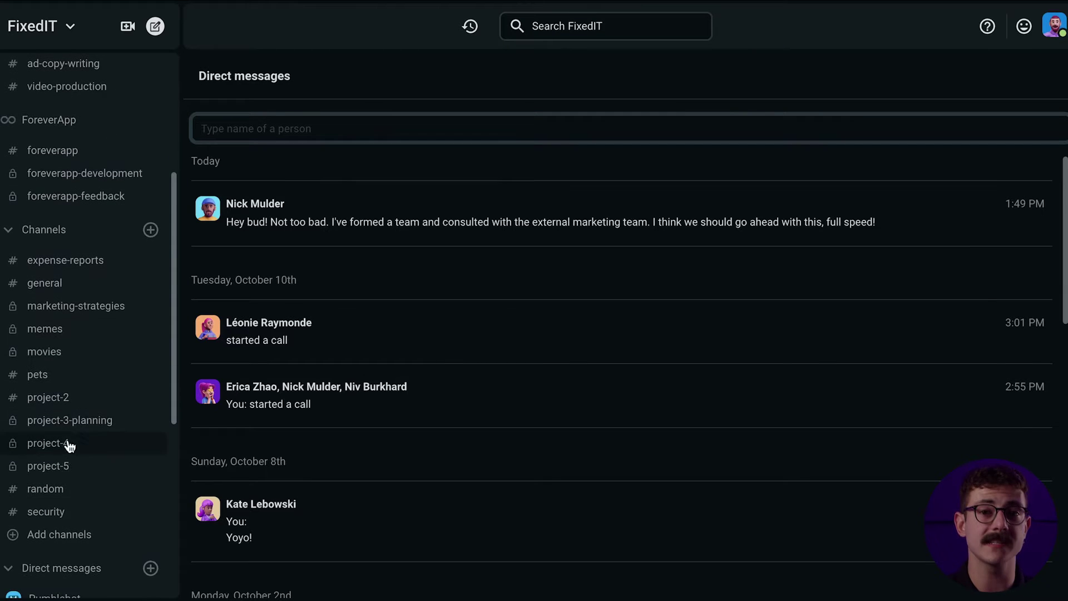
scroll(67, 153, up, 3)
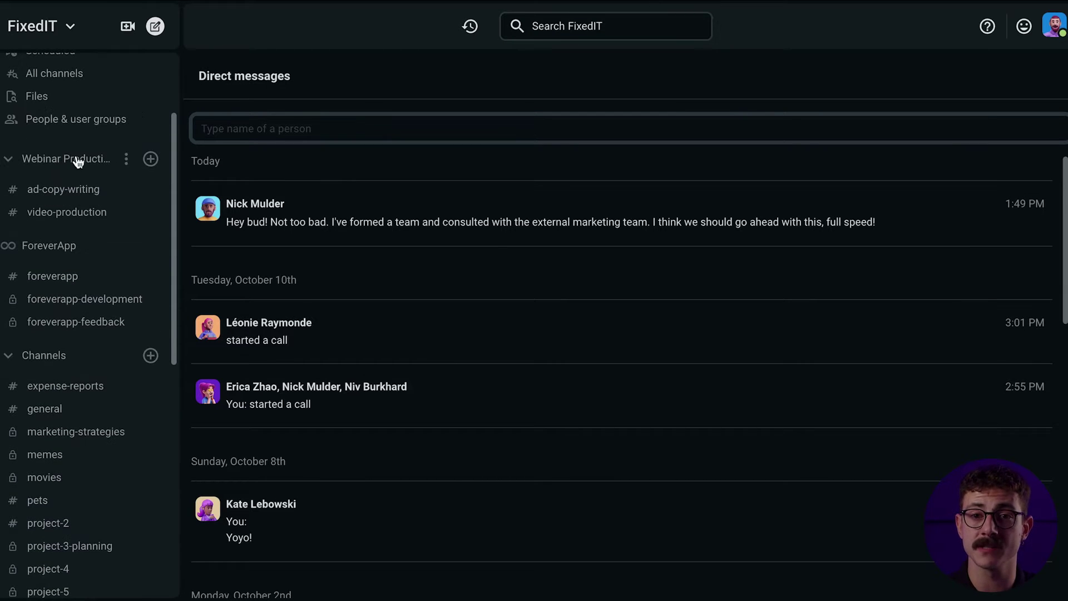
click(9, 205)
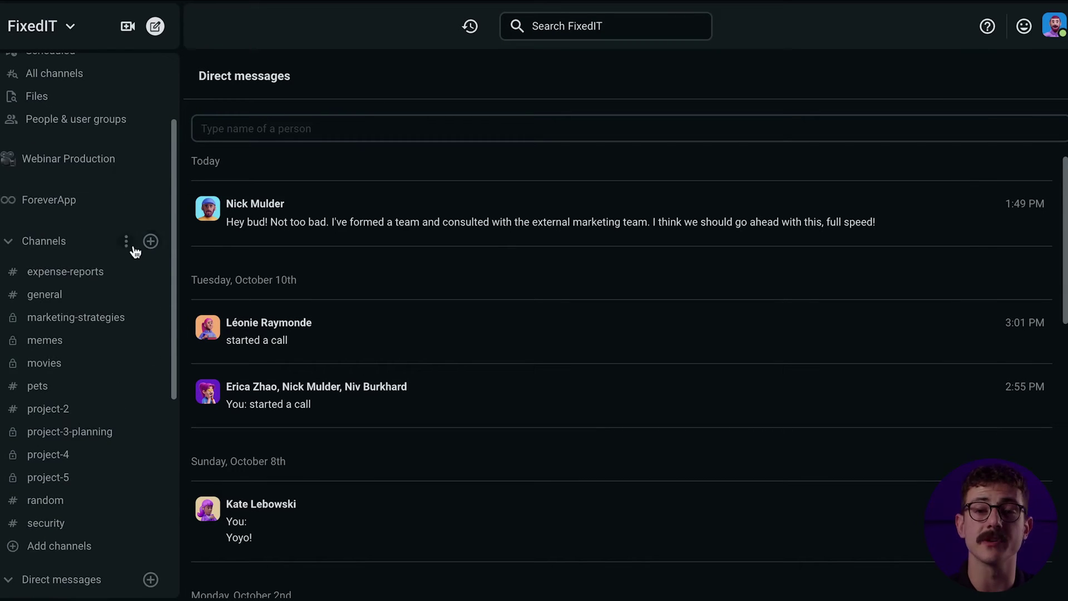
click(126, 241)
click(223, 342)
text(Projects)
click(382, 206)
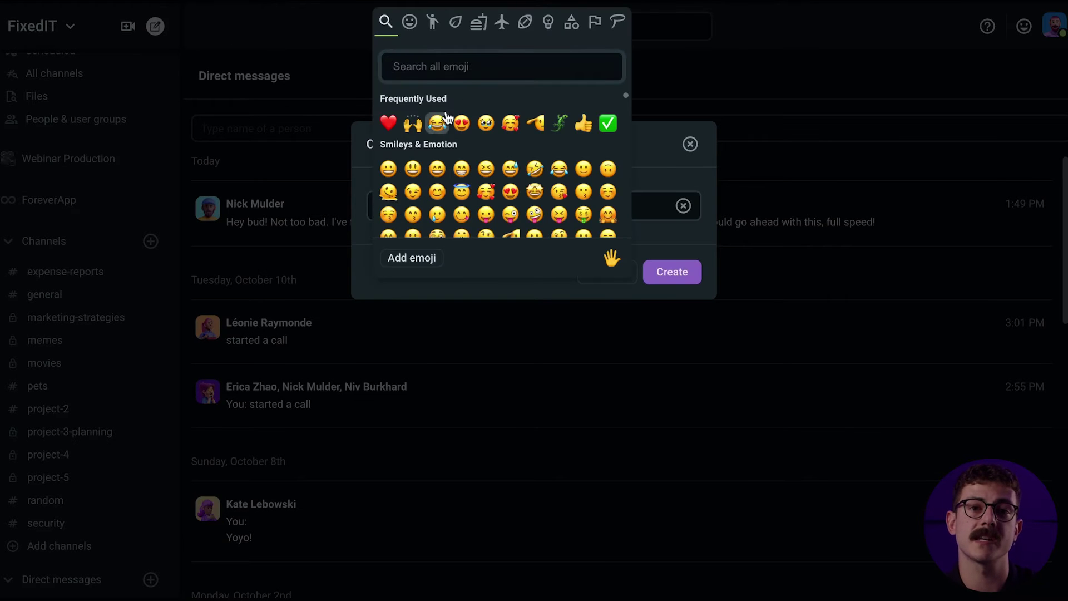
text(Project)
click(389, 123)
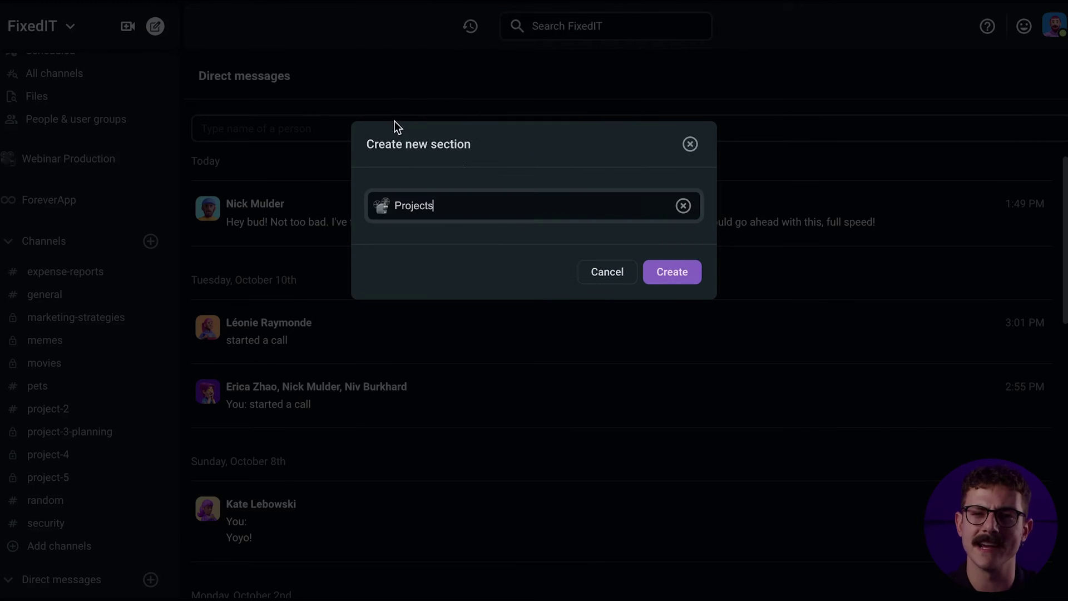
click(673, 273)
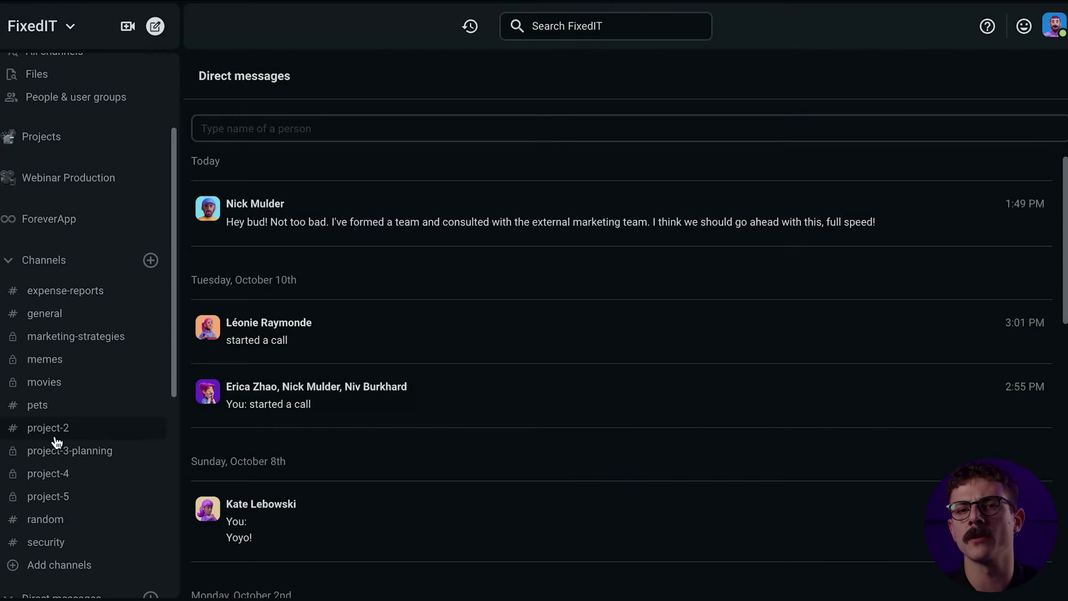
Drag the project channels, including project-3-planning and project-4, into the Projects section
drag(57, 439, 70, 292)
scroll(70, 353, down, 3)
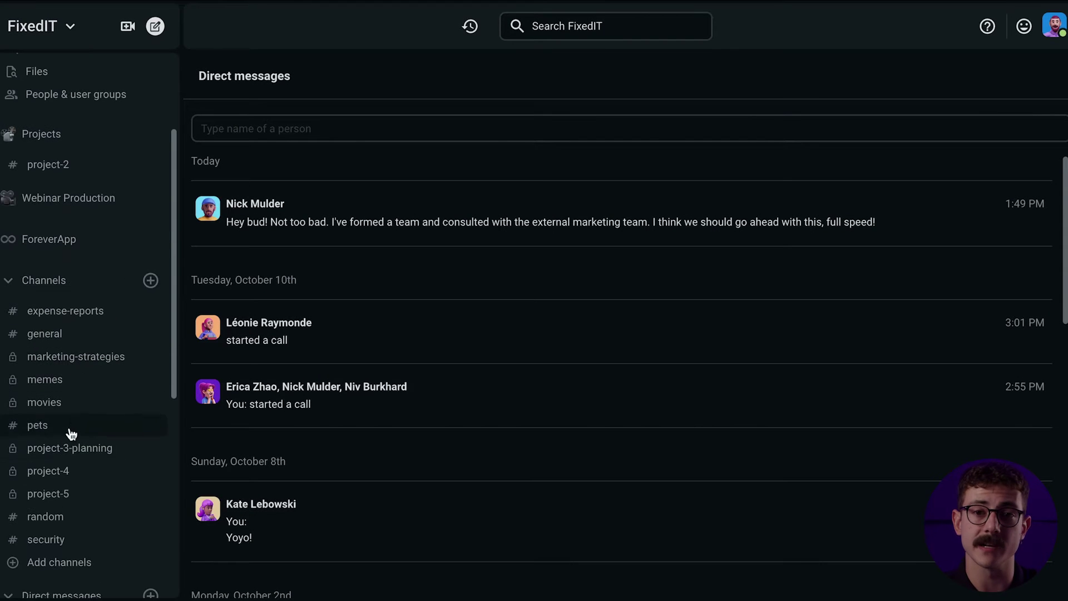
drag(83, 465, 78, 309)
scroll(173, 289, down, 2)
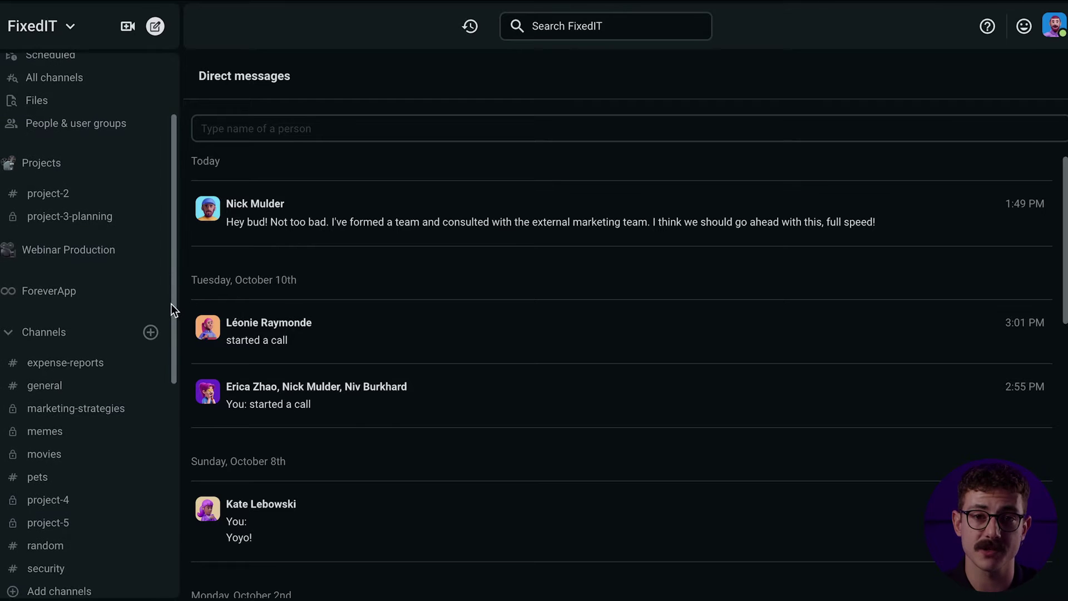
drag(64, 474, 108, 356)
scroll(80, 354, down, 2)
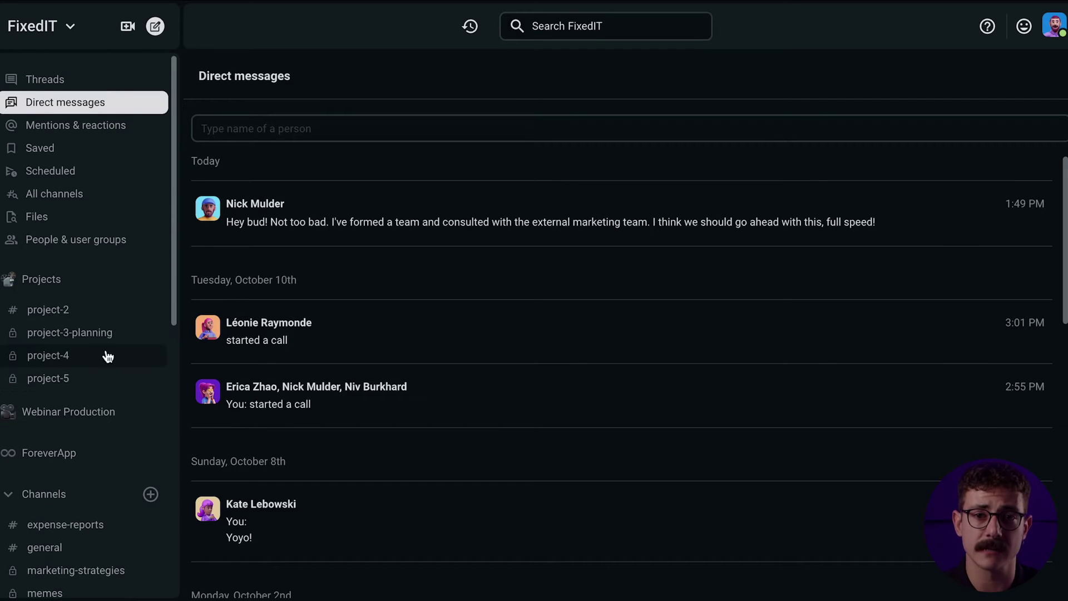
Place Projects below Webinar Production and collapse the Webinar Production, ForeverApp and Channels sections
click(48, 282)
drag(54, 286, 57, 324)
click(9, 284)
click(9, 286)
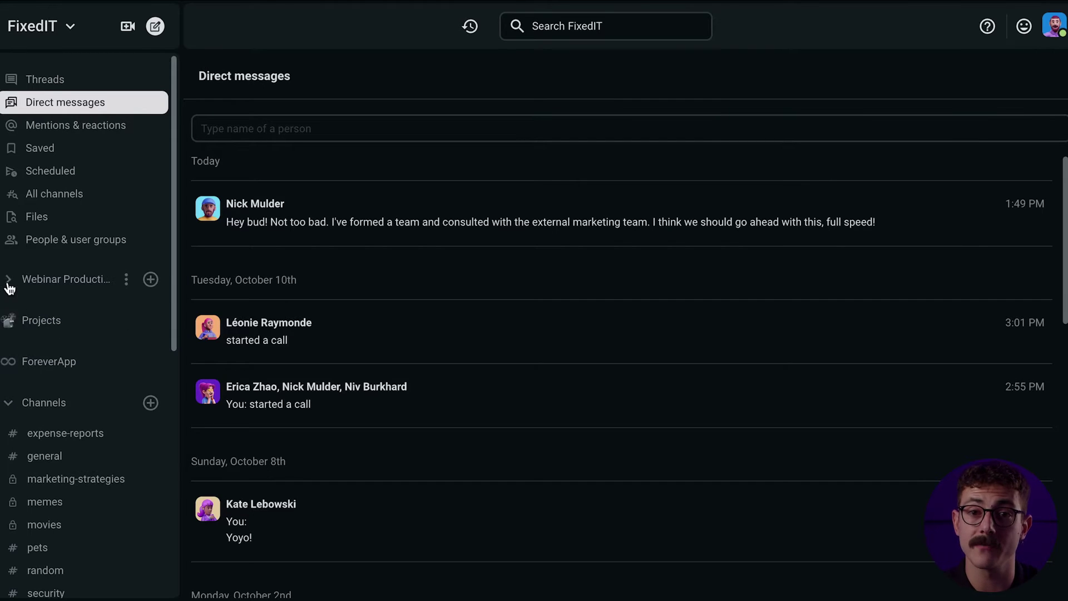
click(8, 365)
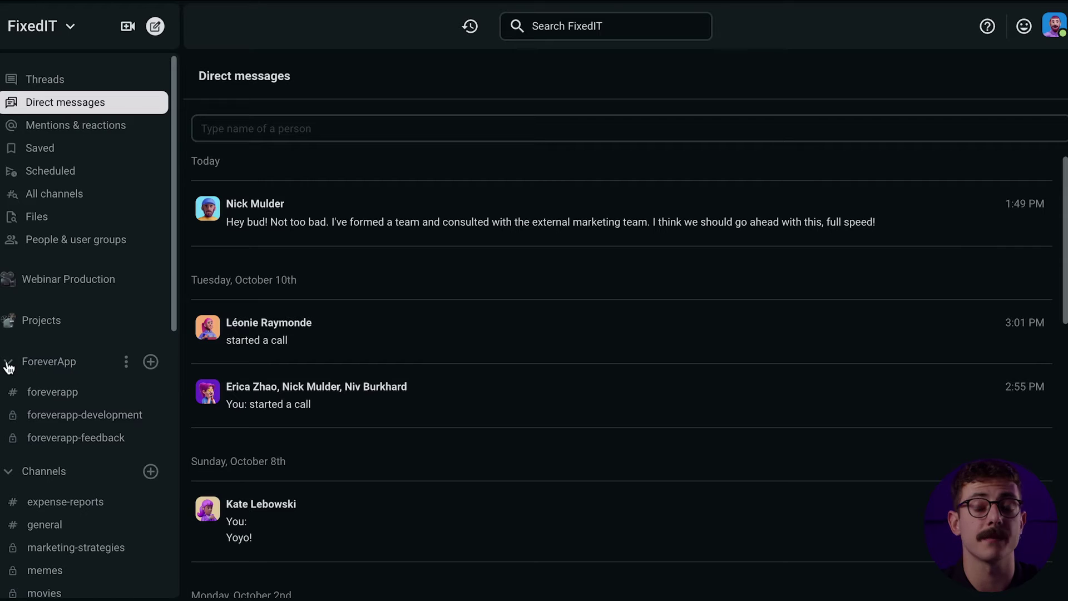
click(9, 364)
scroll(40, 476, down, 2)
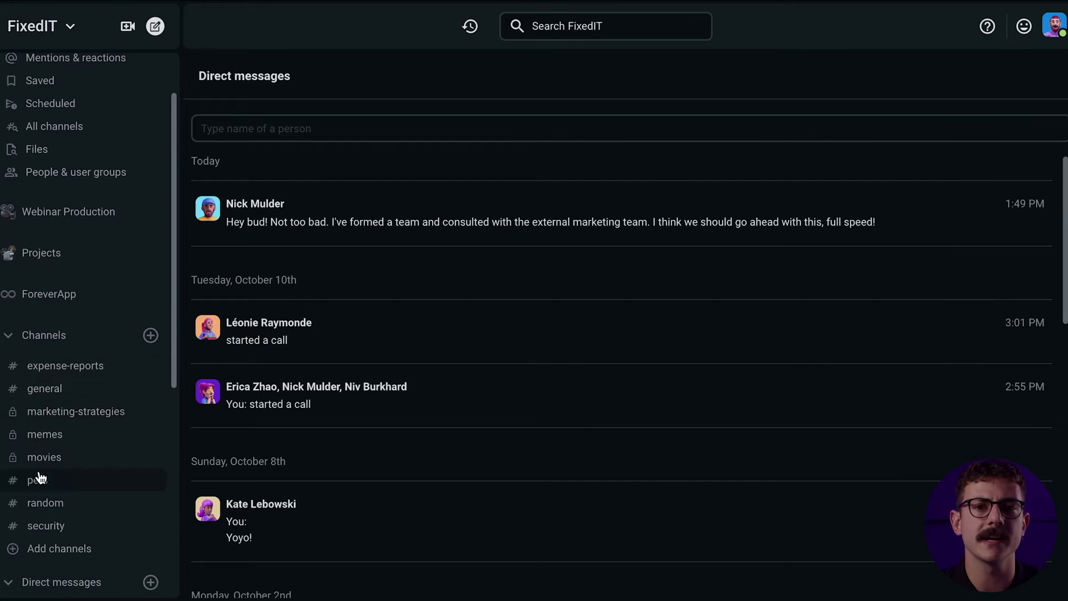
click(9, 340)
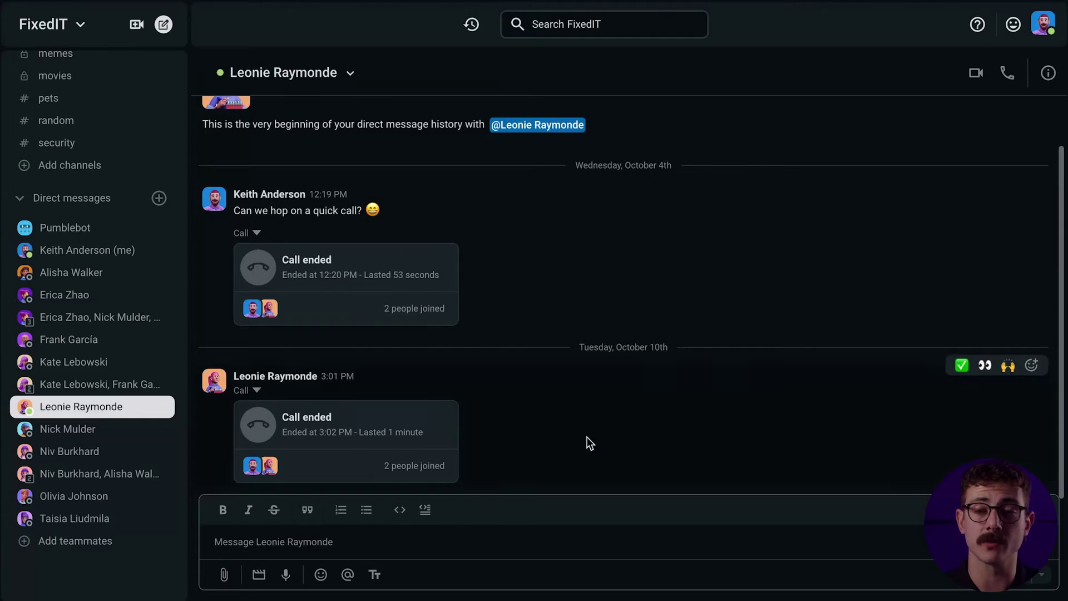
Send the teammate a pasted quick-call request, then start a video call with them
text(Hey Leonie! We good for a quick call? 😄)
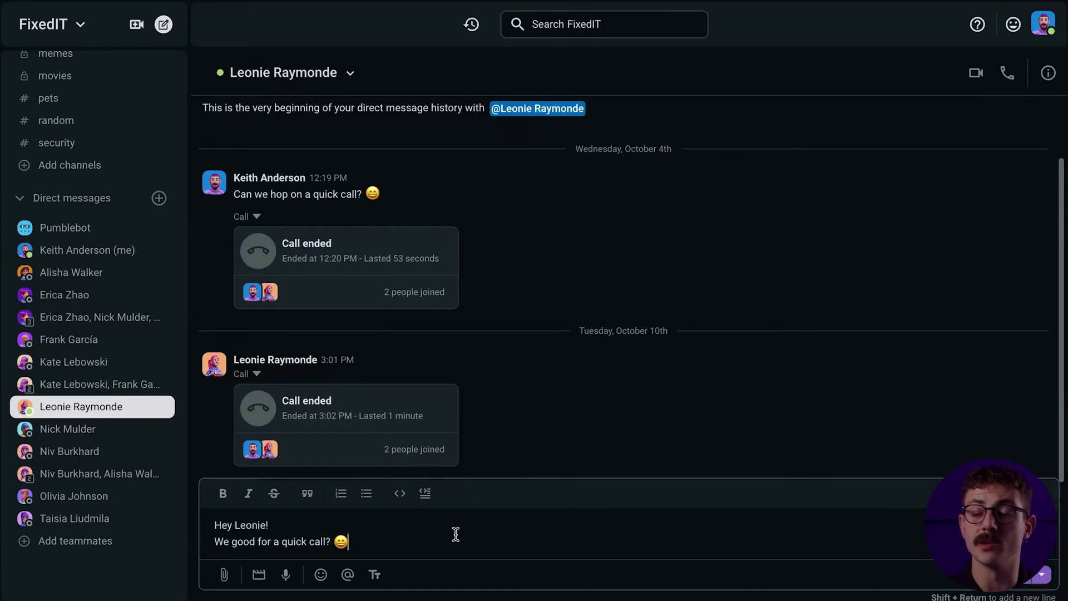
key(Return)
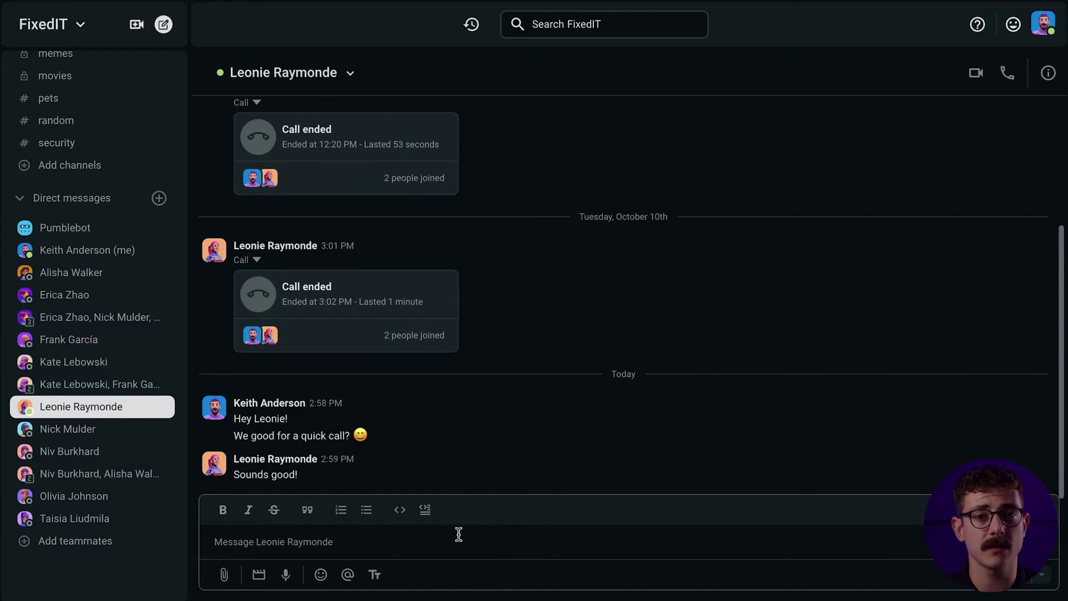
click(974, 75)
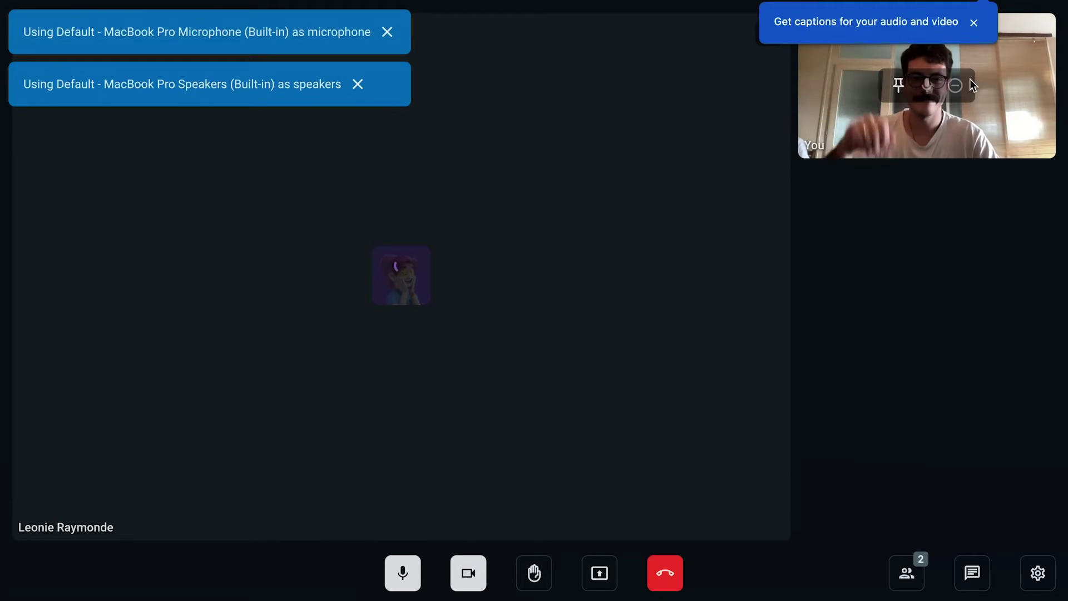
Turn the camera off and set the call's visual effect to Blur background
click(470, 573)
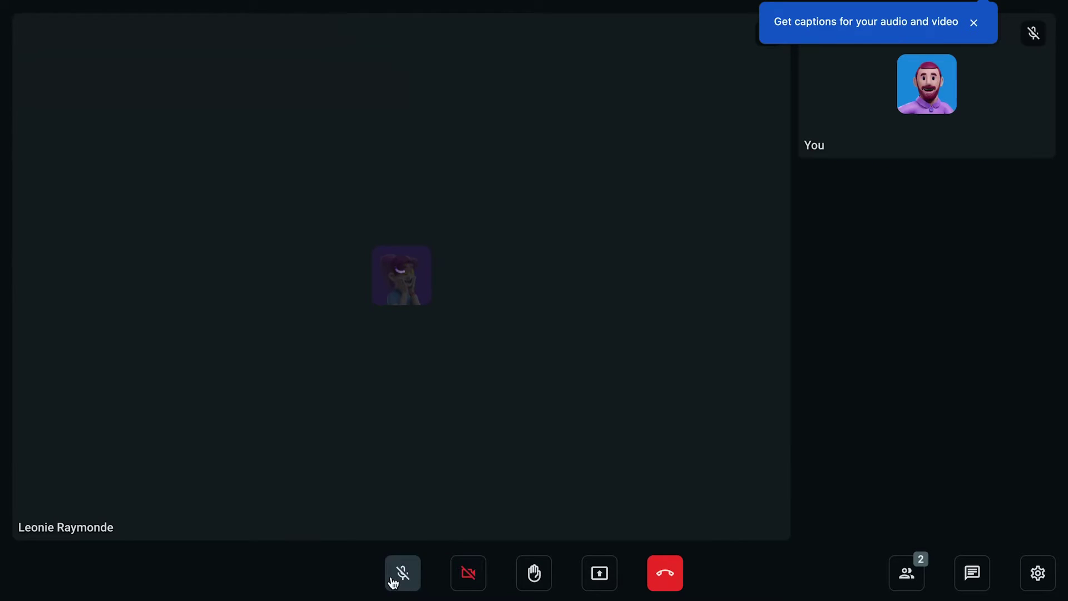
click(1031, 572)
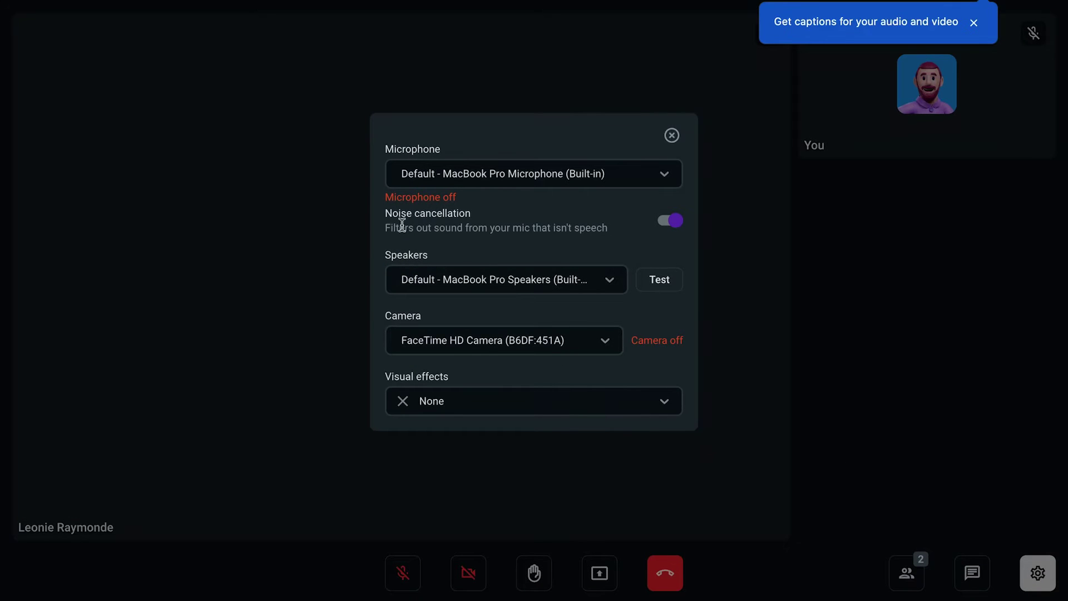
click(539, 416)
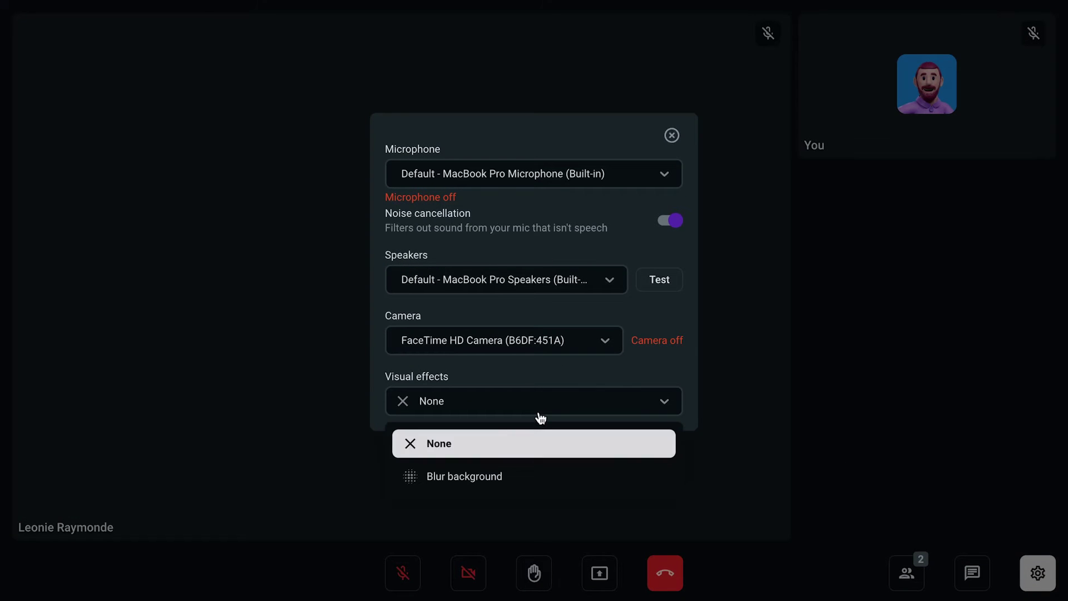
click(512, 474)
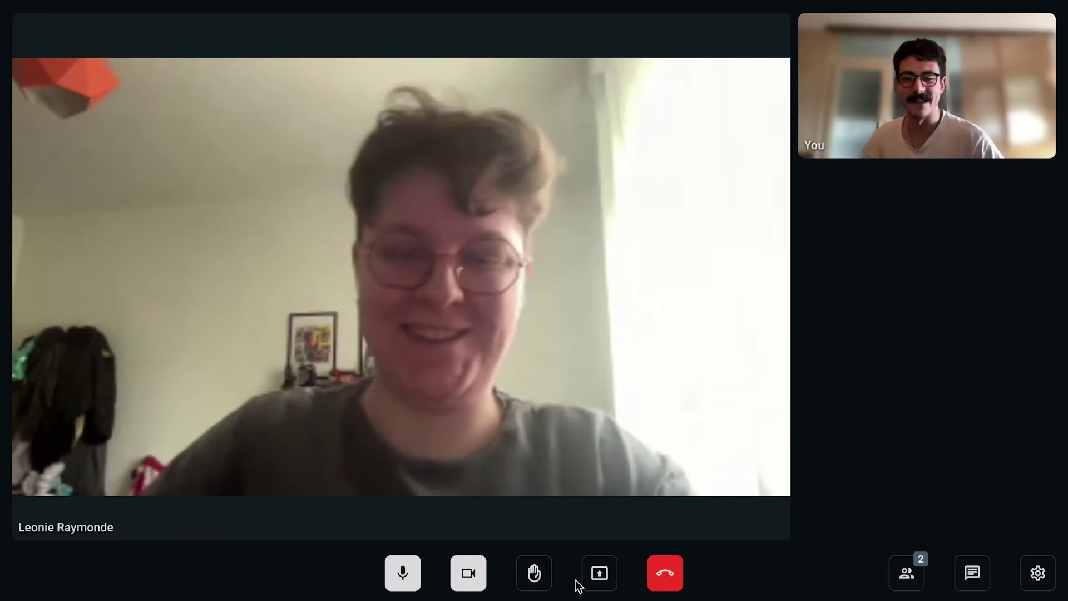
Share the video editor window from the Window tab
click(599, 573)
click(534, 64)
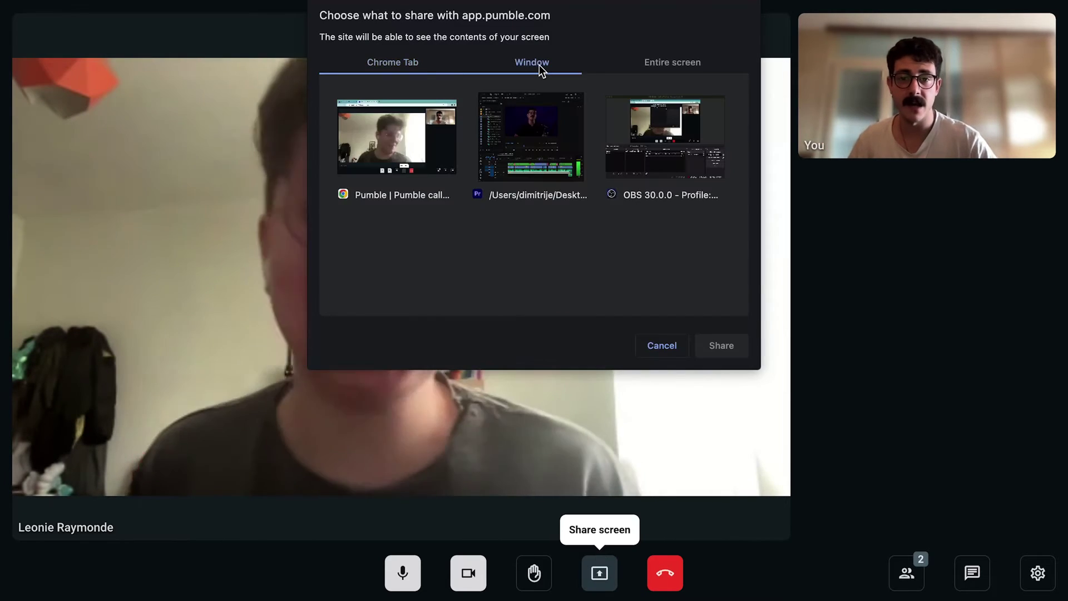
click(531, 142)
click(722, 346)
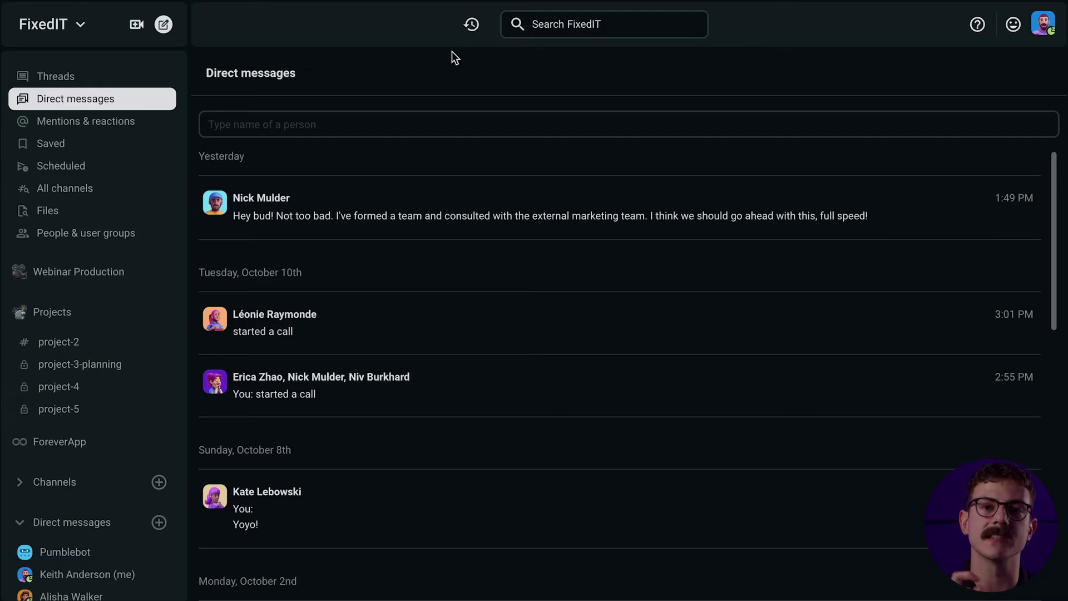
Start an instant meeting with one teammate added under Invite people
click(136, 24)
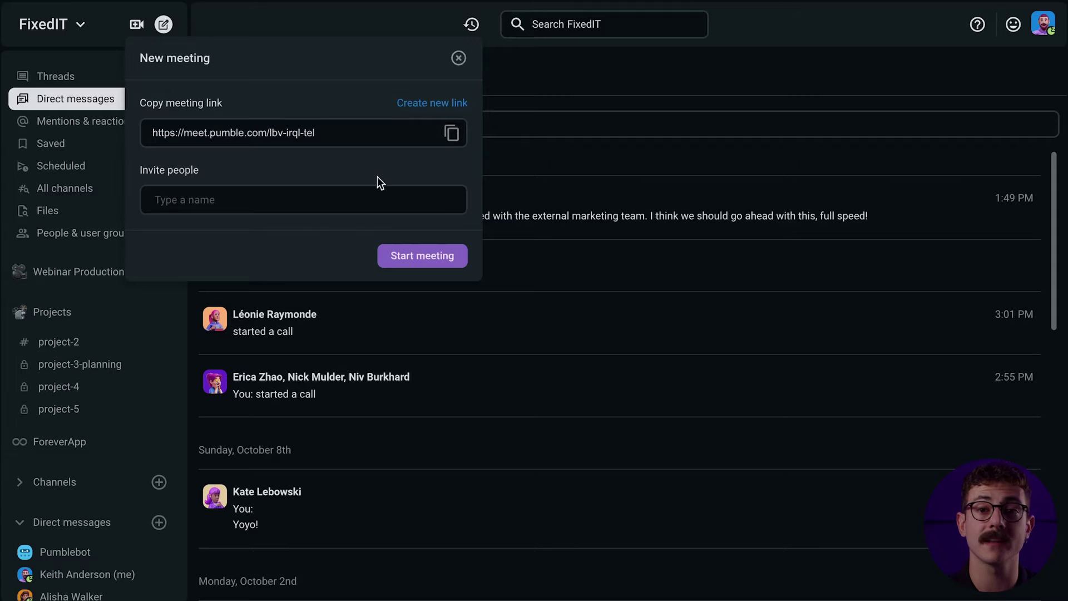
click(311, 198)
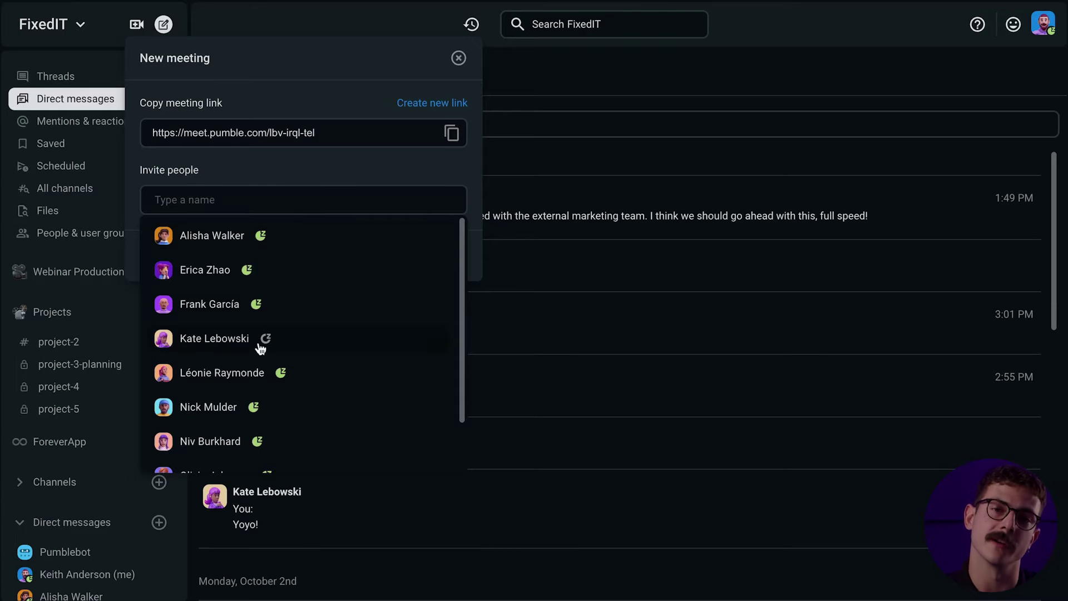
click(281, 372)
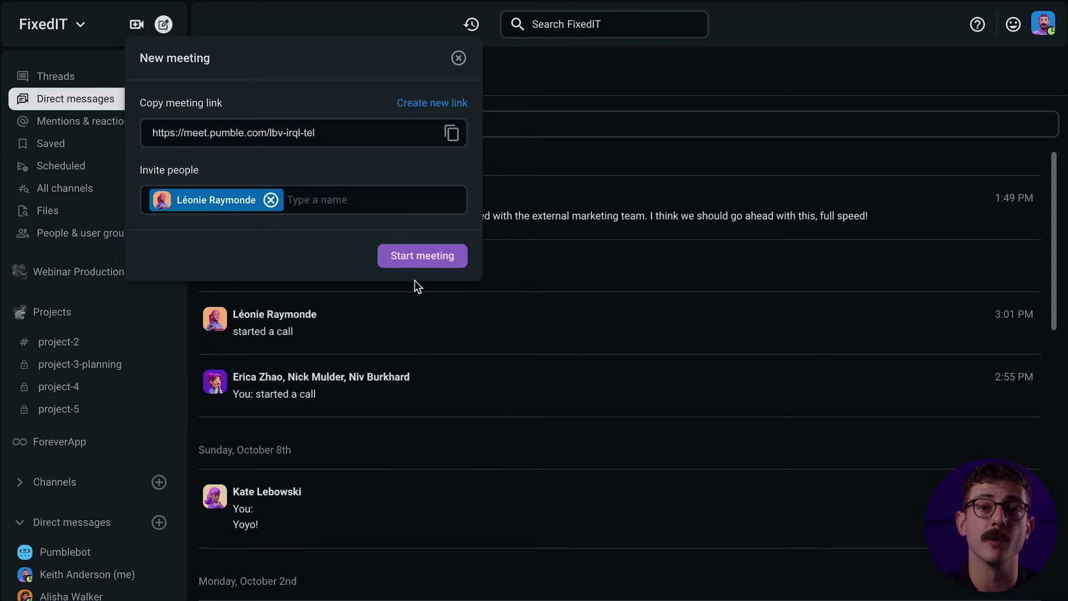
click(417, 261)
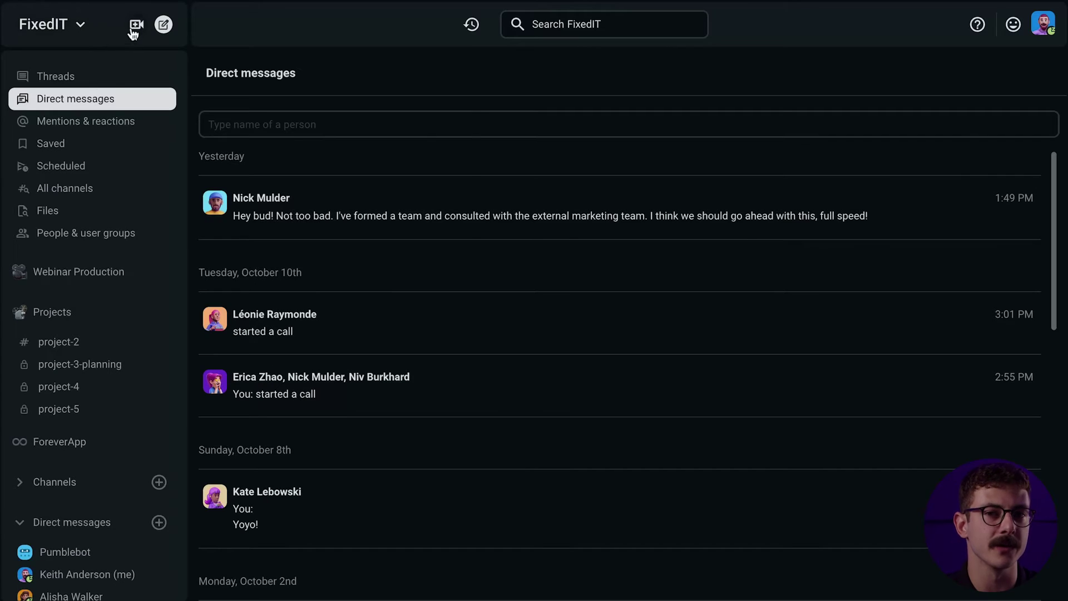
click(134, 29)
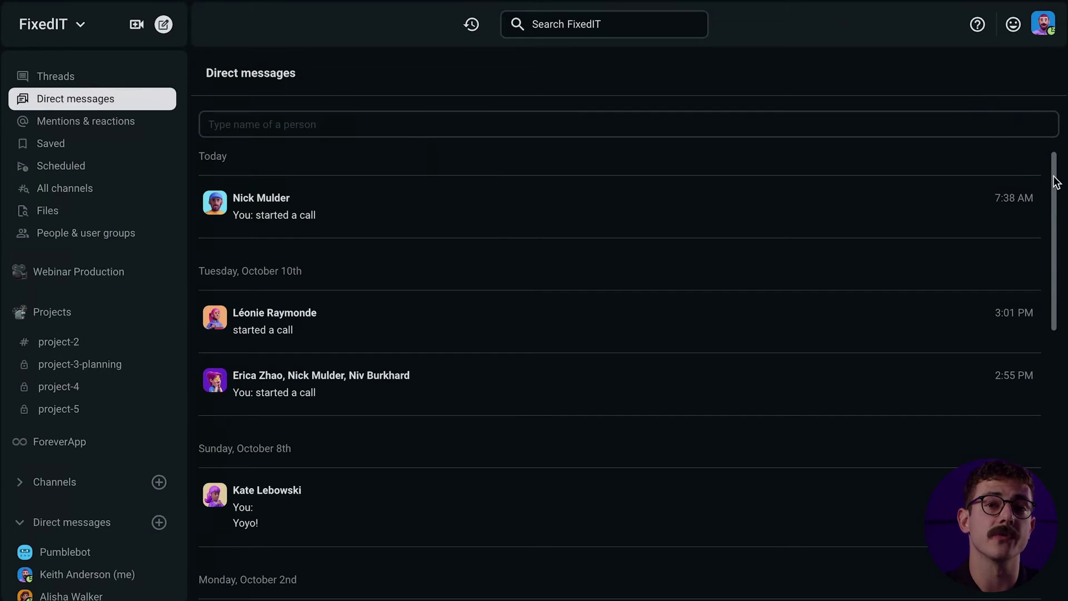
Search for 'bug', filter by sender and #security, and open the 'Bug found on ForeverApp!' message
drag(1055, 182, 947, 111)
click(652, 35)
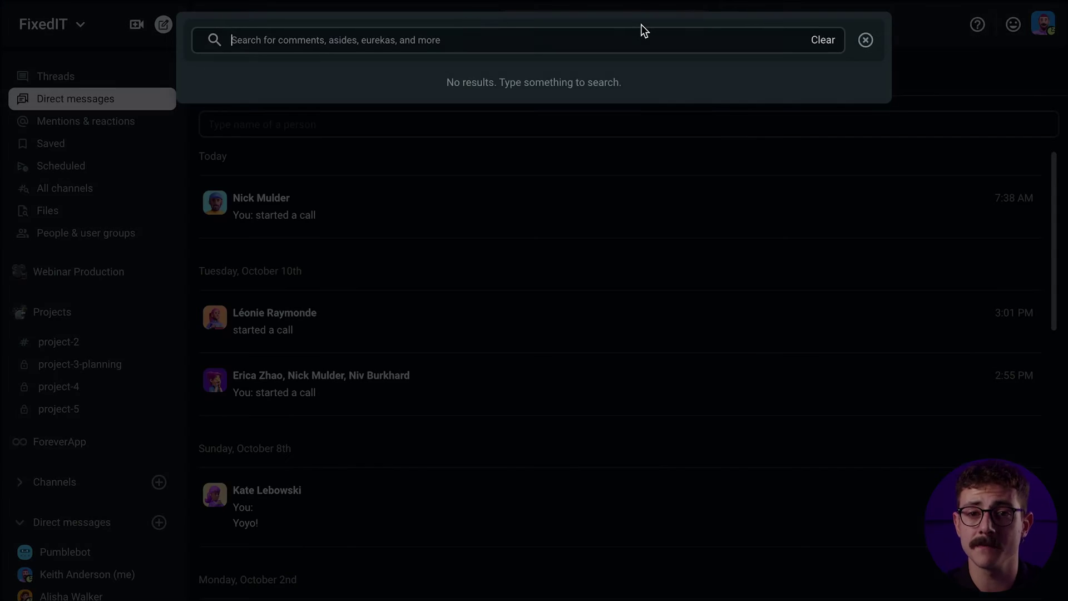
key(Return)
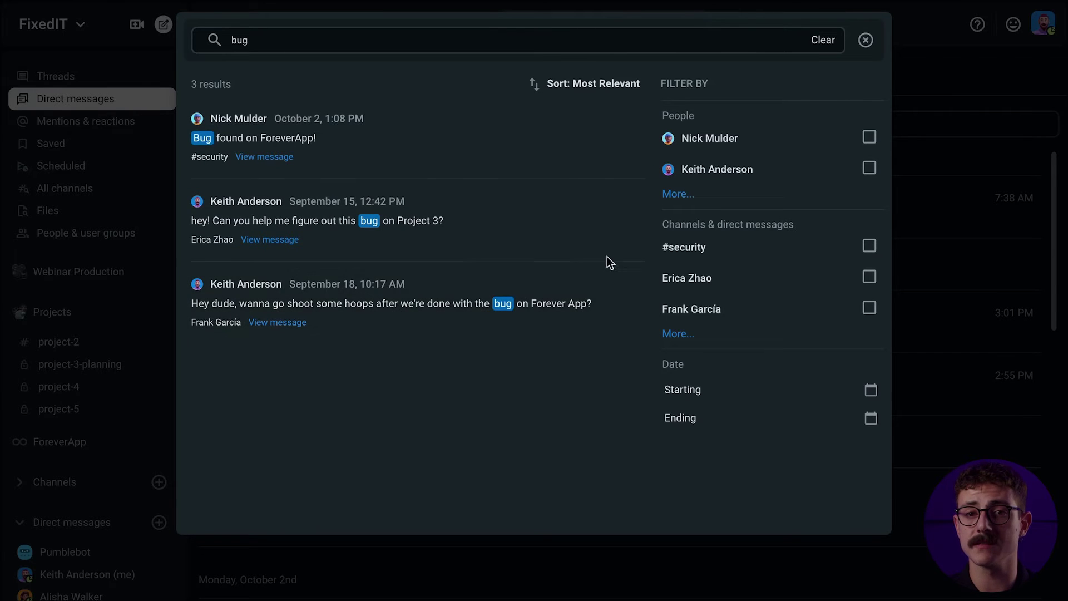
click(869, 138)
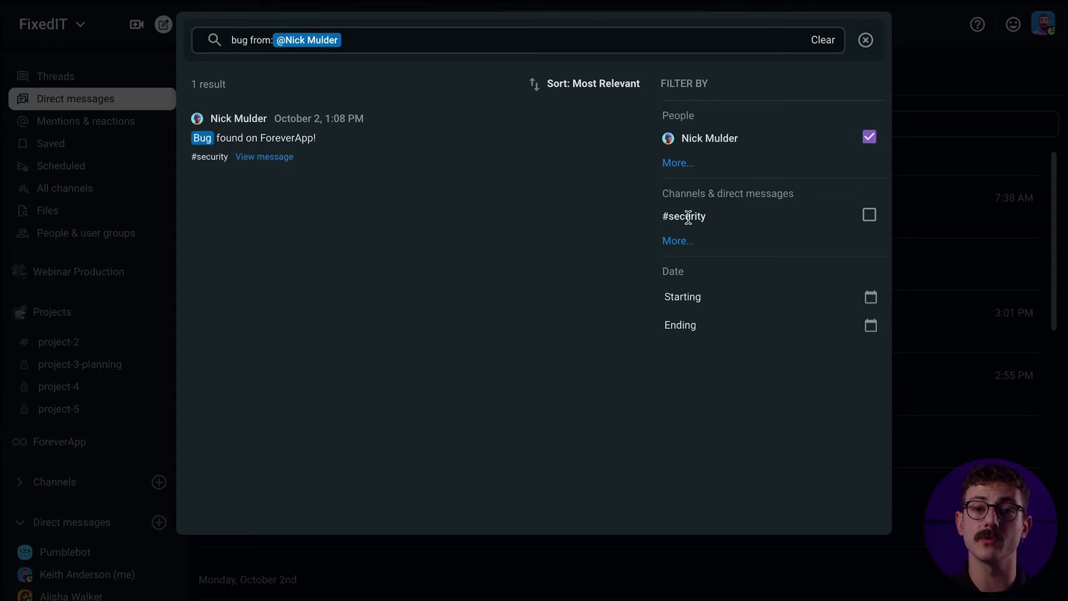
click(869, 215)
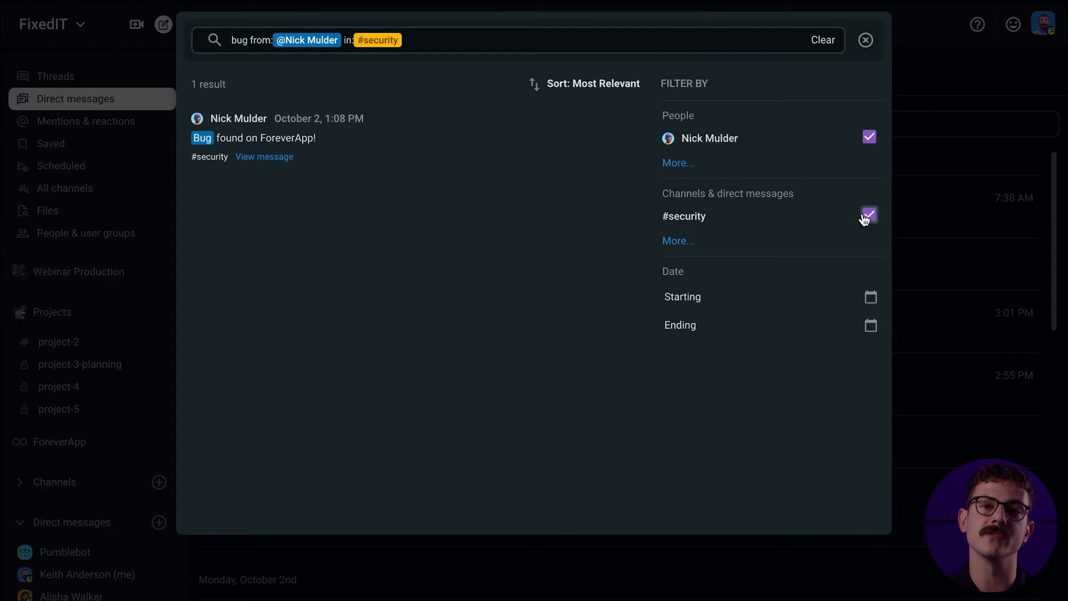
click(306, 139)
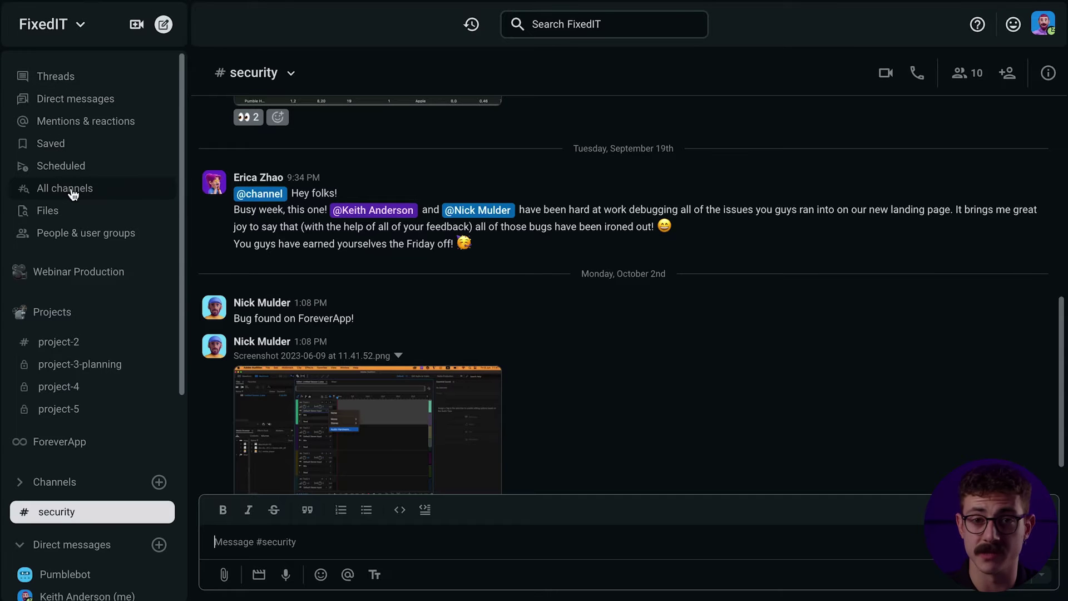
Filter the All channels directory to show only Archived channels
click(102, 192)
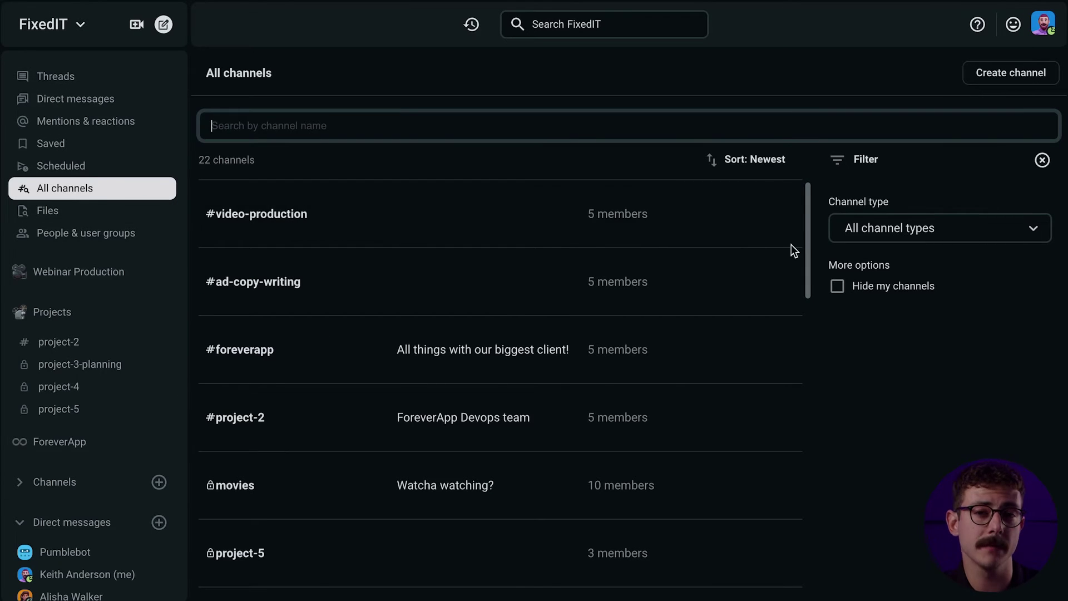
drag(808, 240, 803, 321)
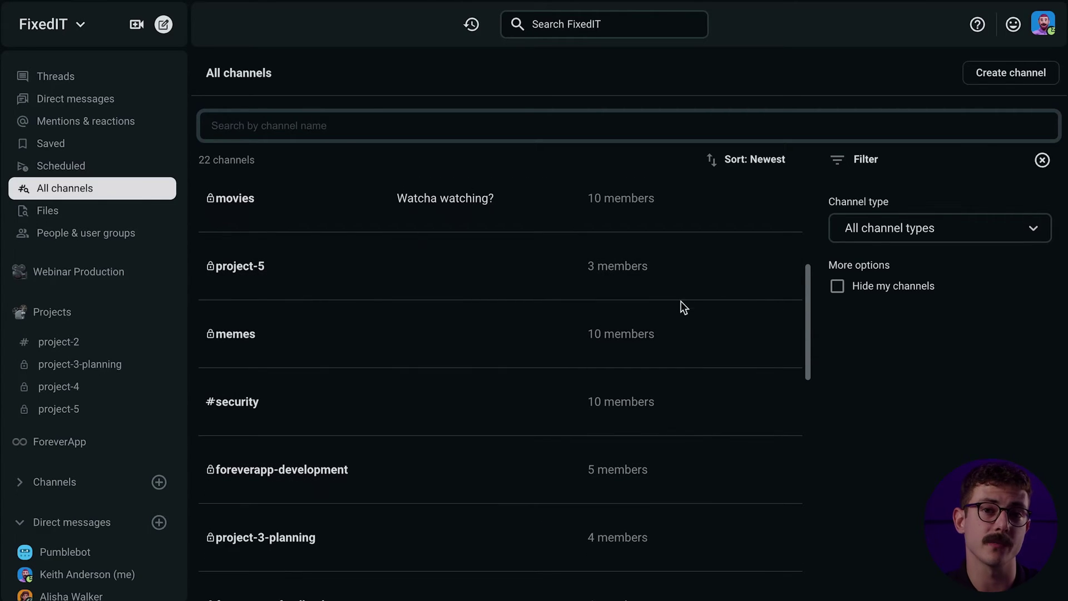
click(757, 402)
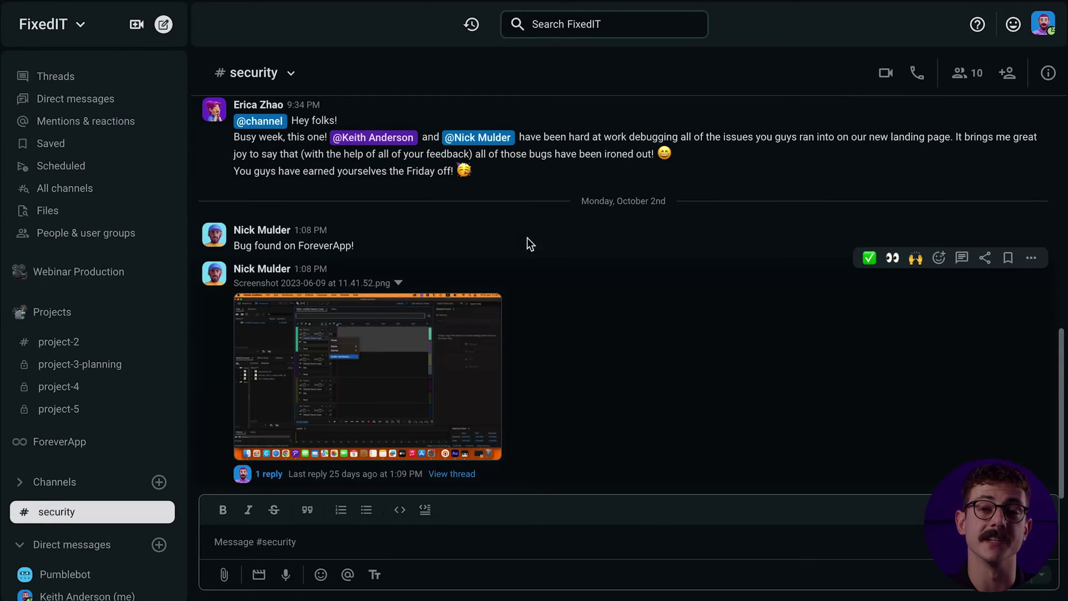
click(78, 188)
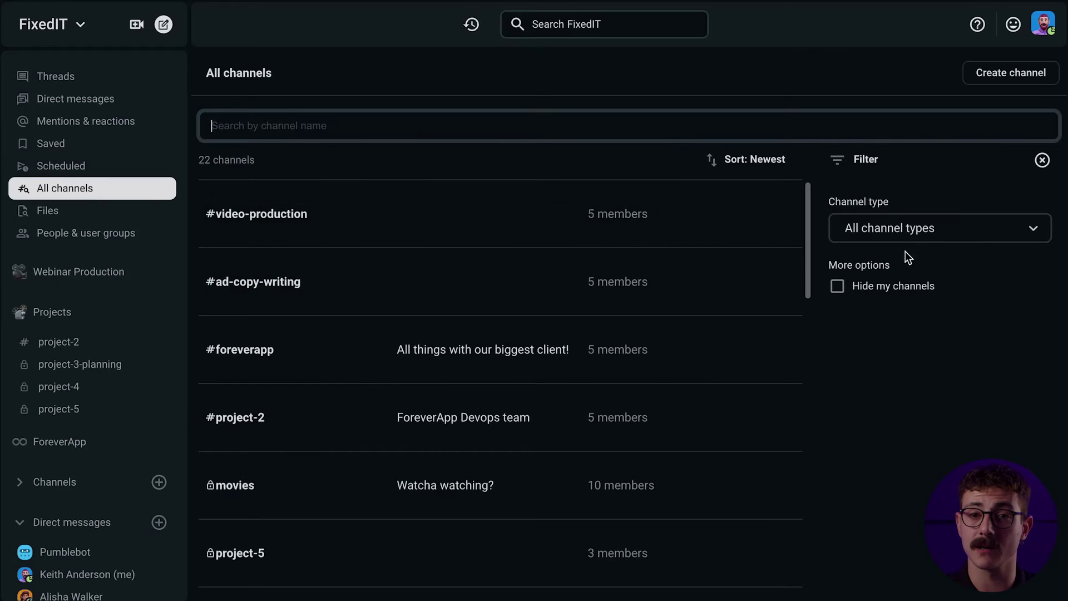
click(966, 238)
click(946, 298)
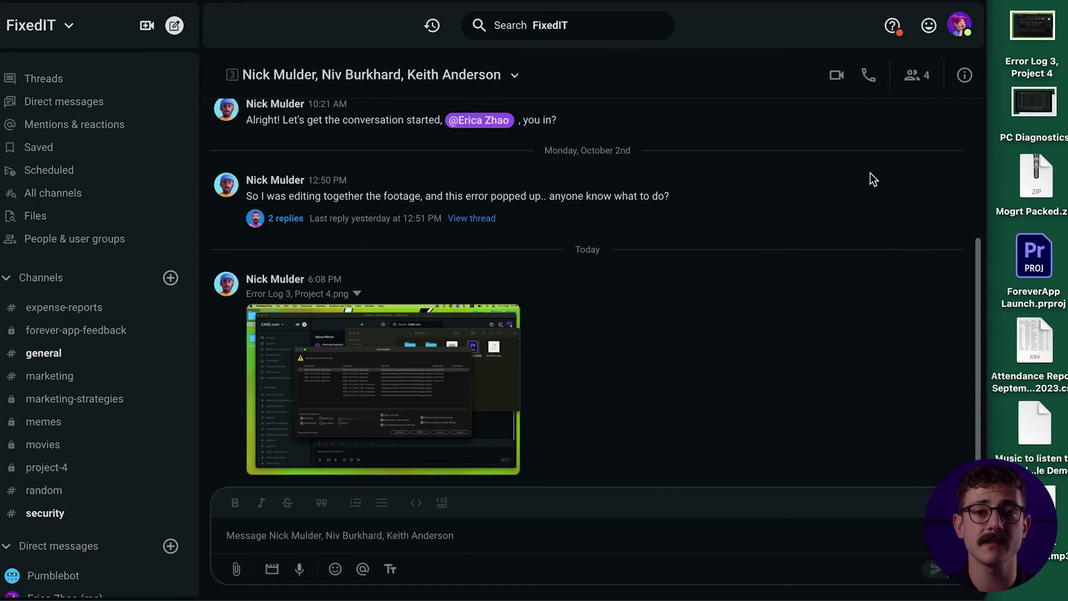
Send the PC Diagnostics image and the music file in the group conversation
scroll(860, 196, up, 3)
scroll(860, 200, down, 3)
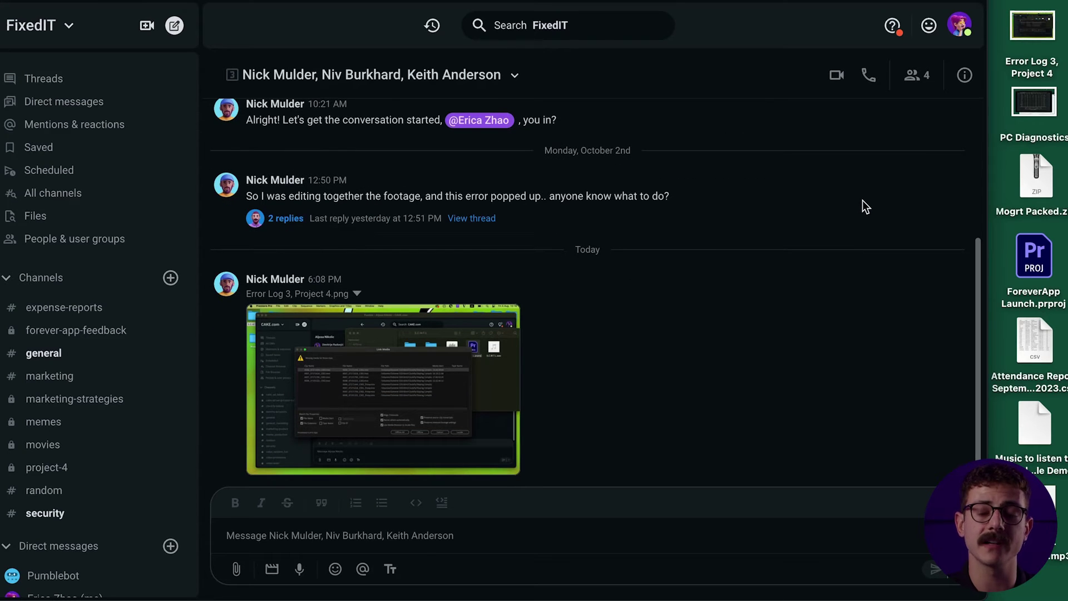
drag(1034, 103, 478, 370)
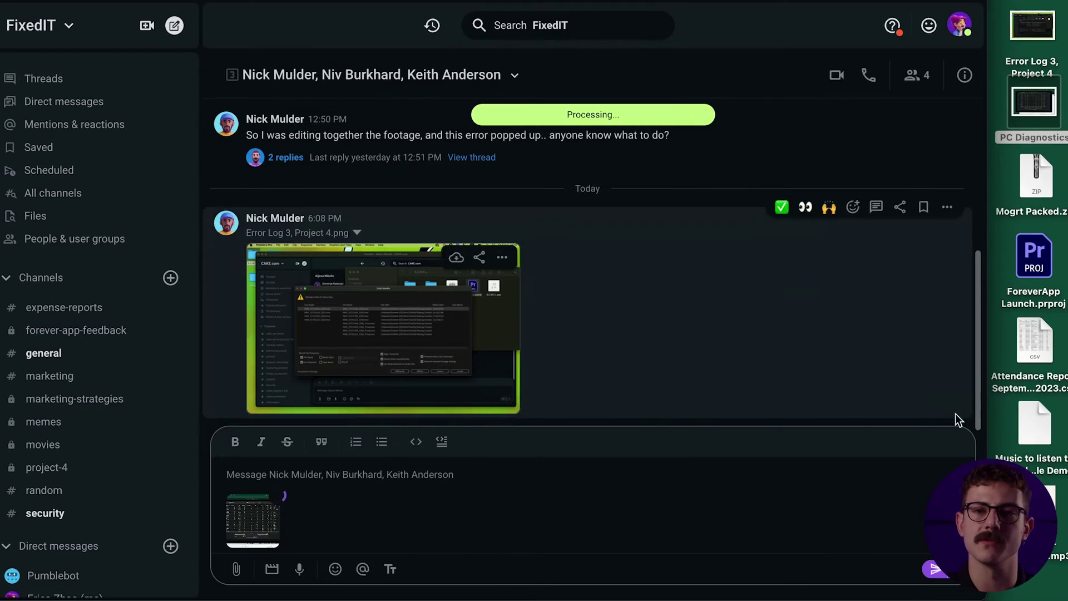
drag(1046, 440, 623, 460)
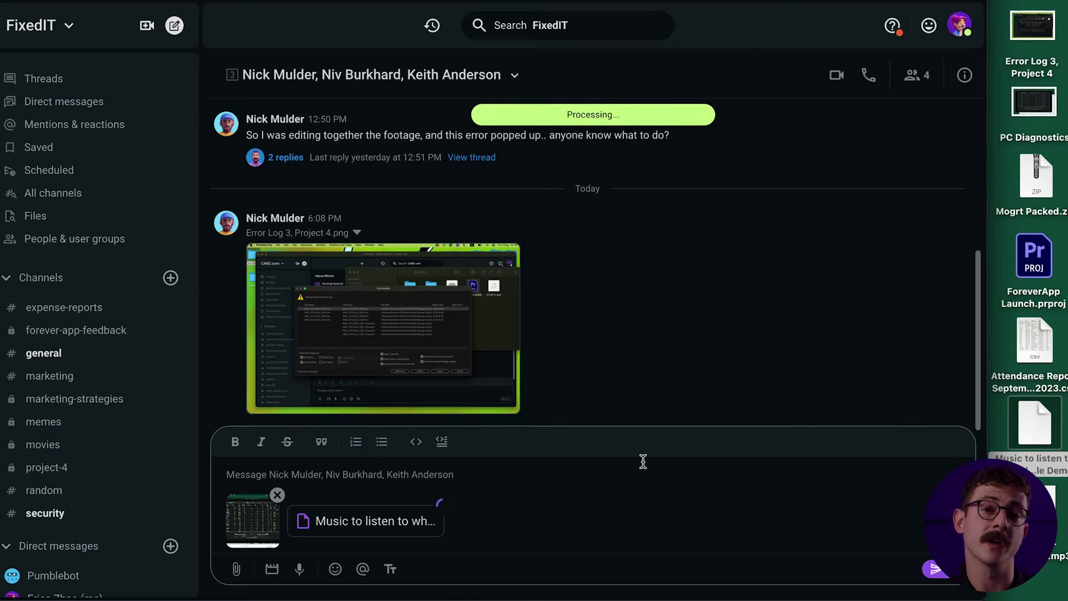
click(931, 569)
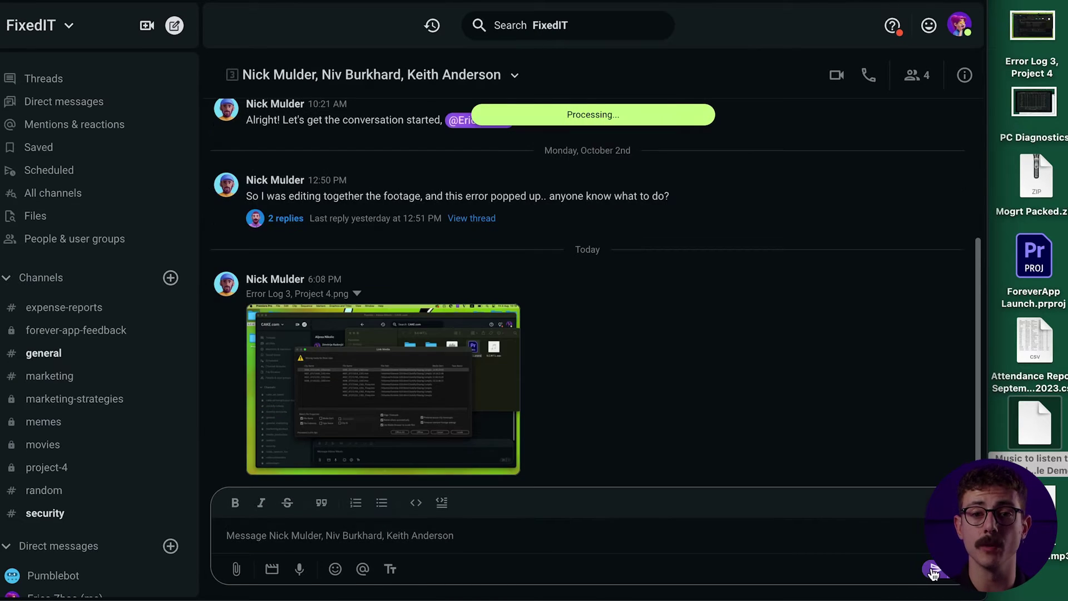
Post Attendance Report September 2023.csv in the #project-4 channel
click(74, 469)
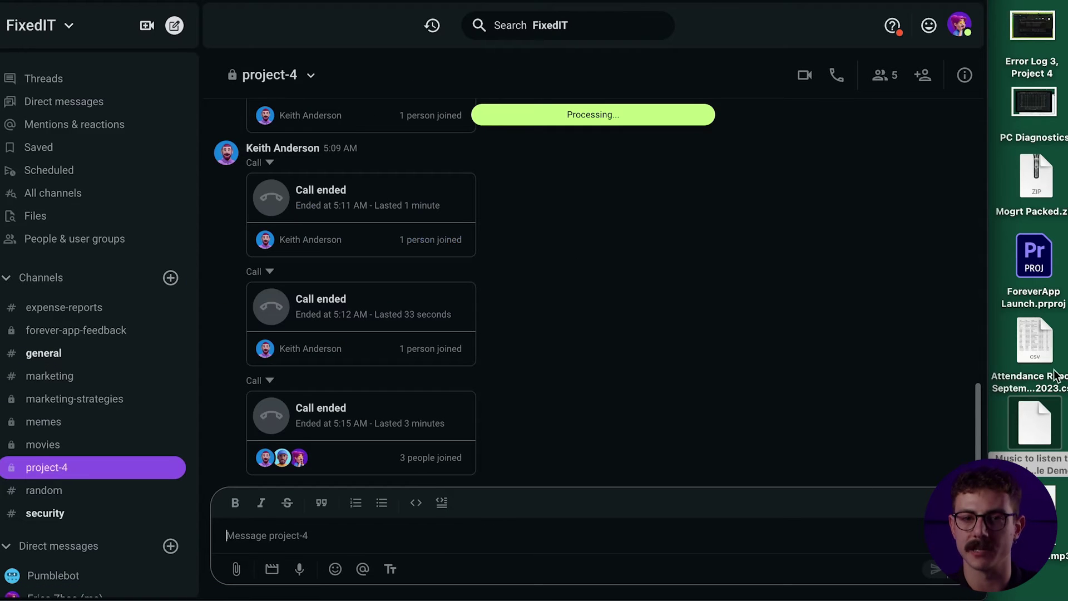
drag(1053, 372, 512, 476)
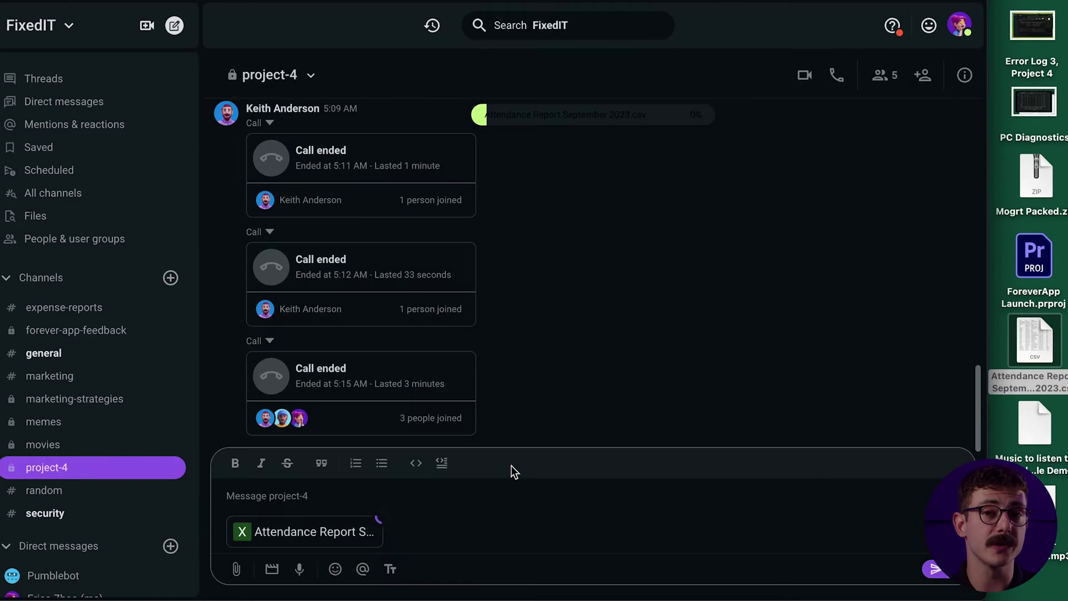
key(Return)
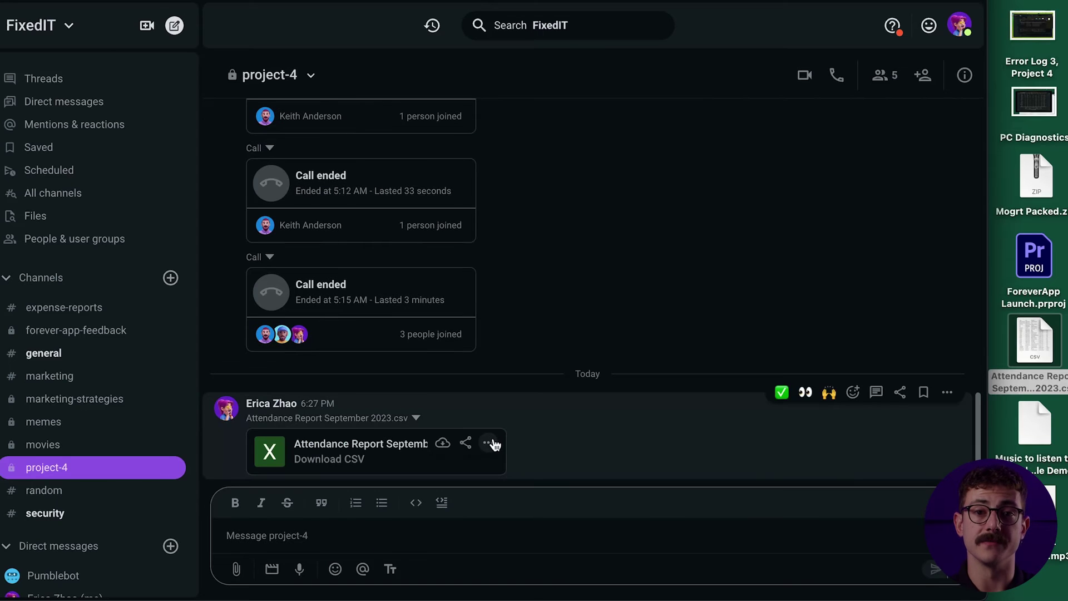
Open Saved items and view details of Attendance Report September 2023.csv and FixedIT logo.png
click(489, 444)
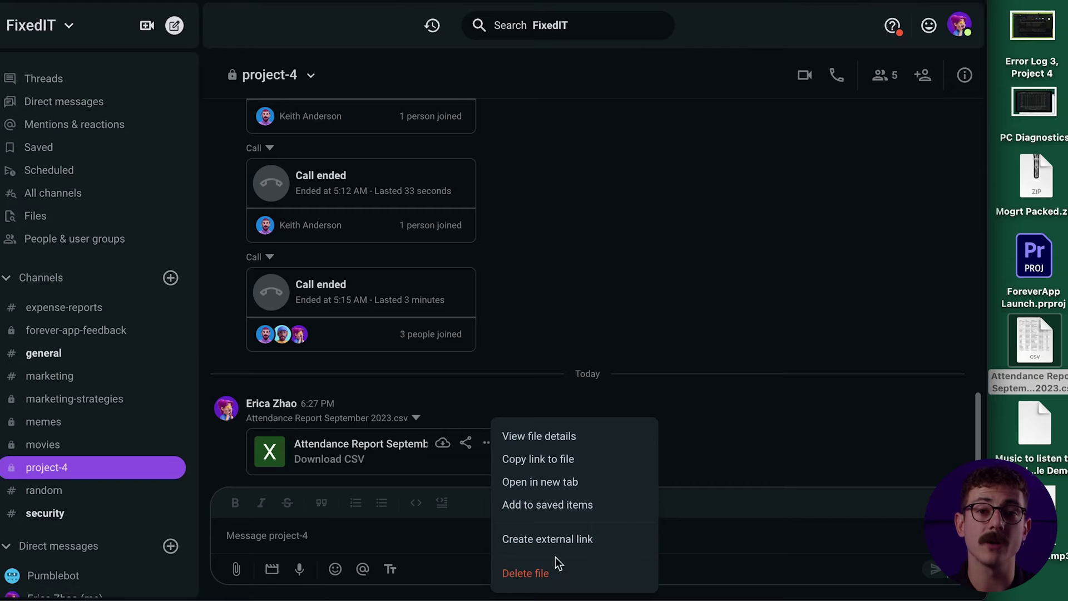
key(Escape)
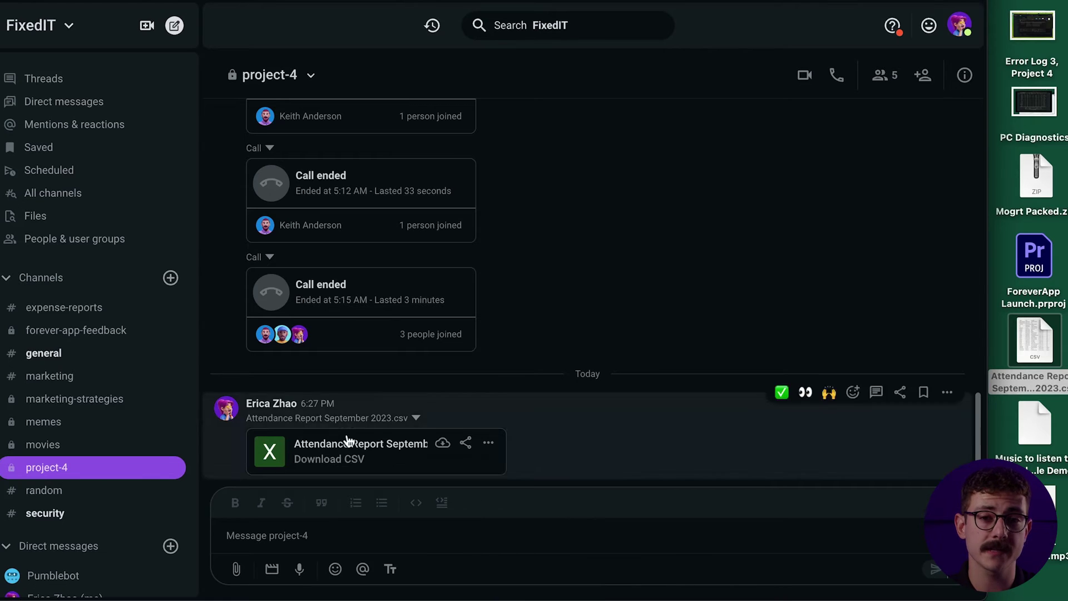
click(63, 150)
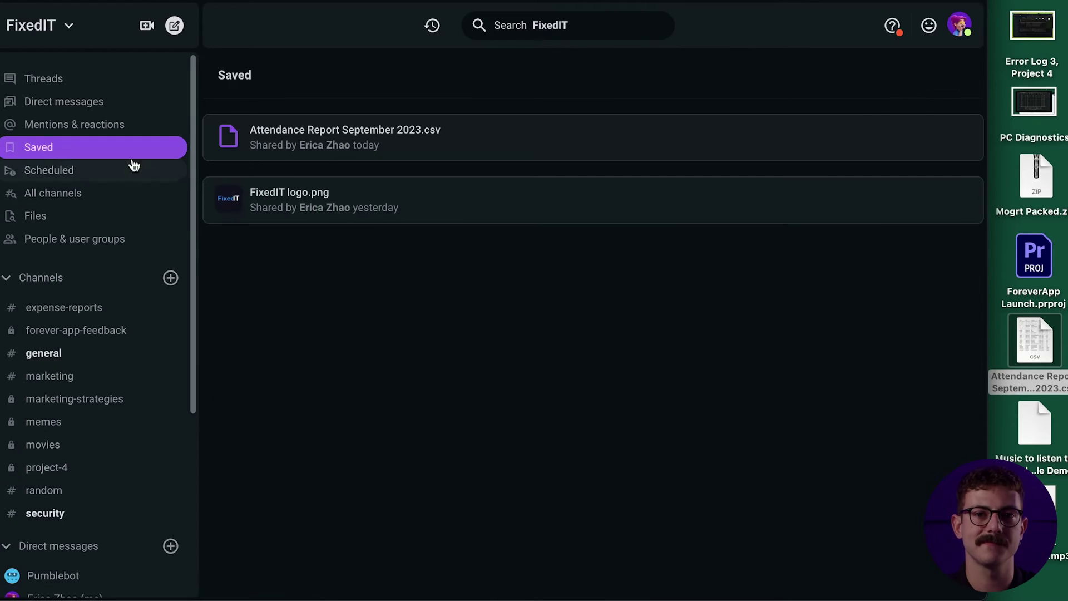
click(482, 150)
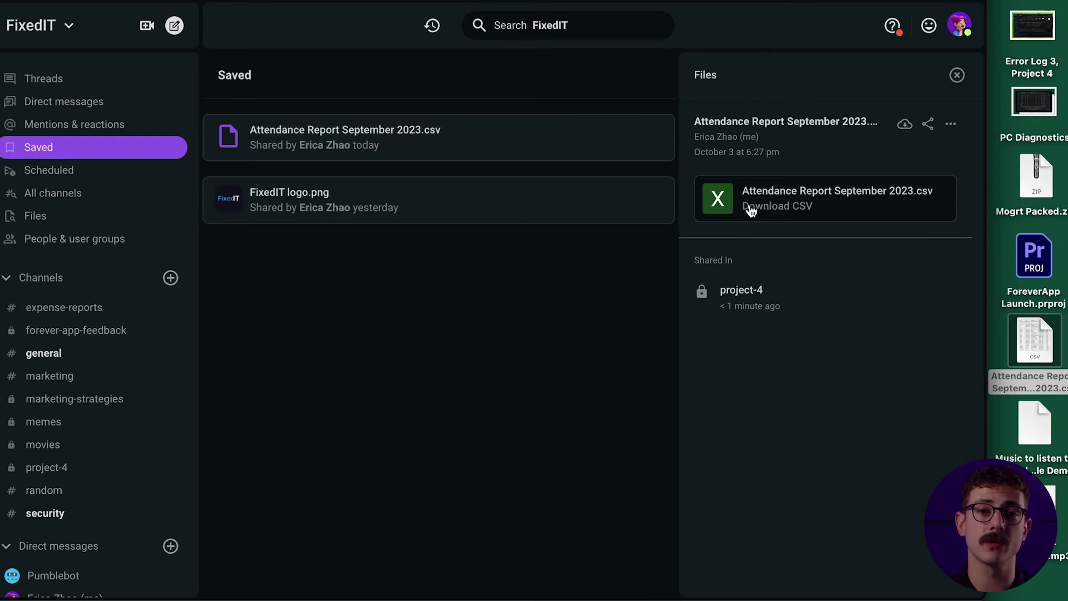
click(957, 74)
click(540, 196)
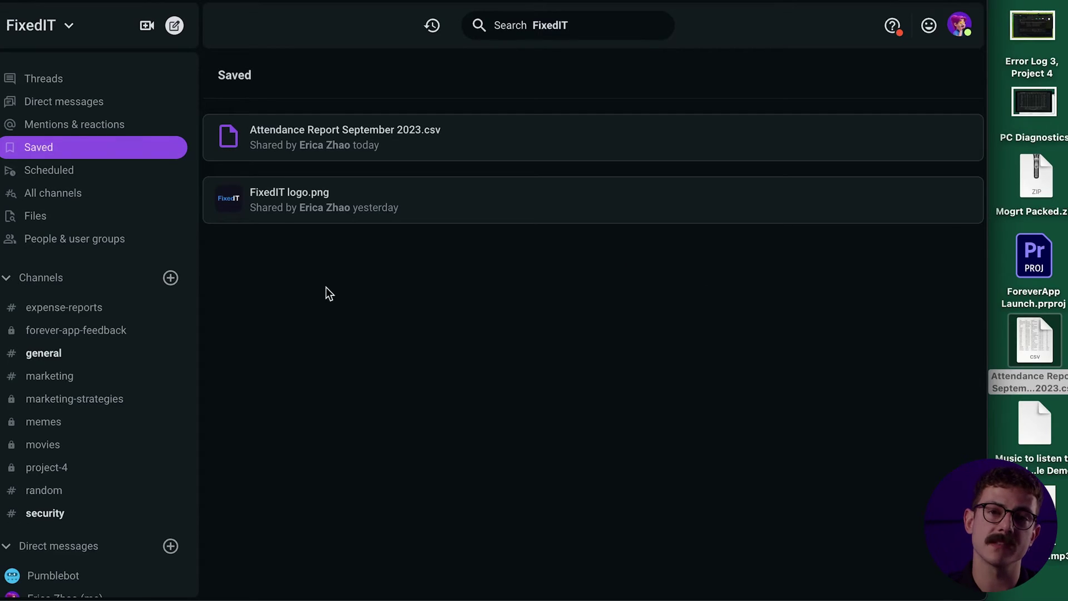
Search the workspace Files for 'Report' to show the attendance report and Time Reports 2018.csv
click(106, 226)
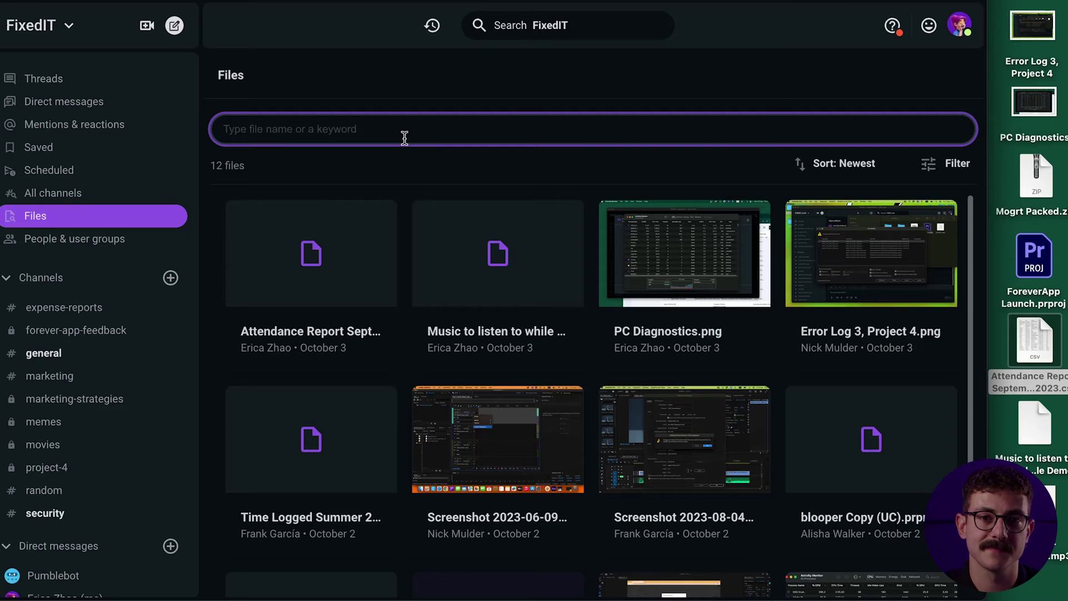
text(Report)
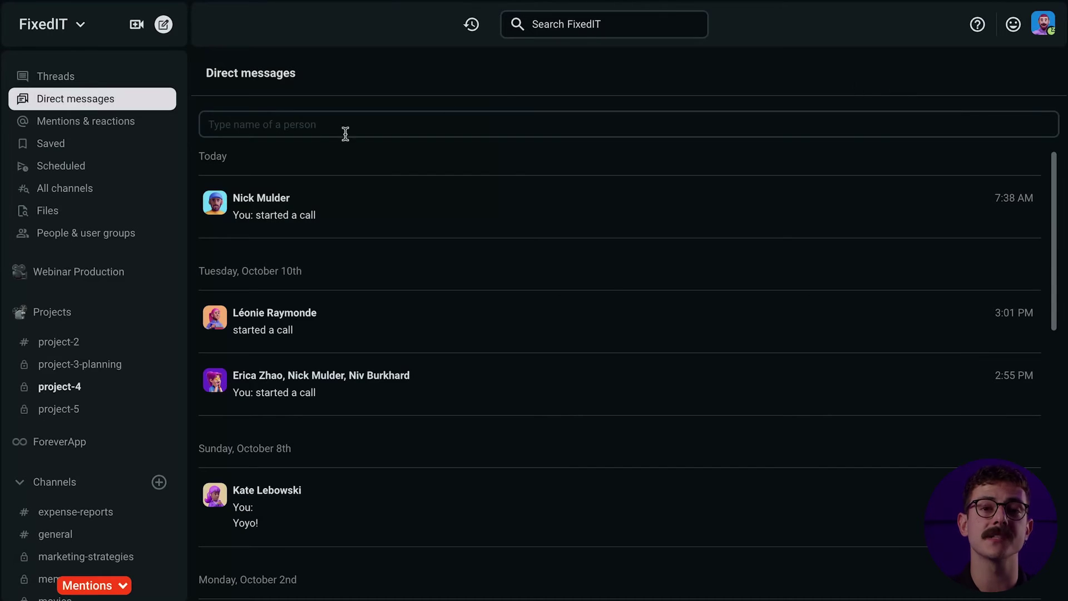
Read the unread message in #pets, then react 🙌 to the latest #project-4 message
scroll(119, 217, down, 5)
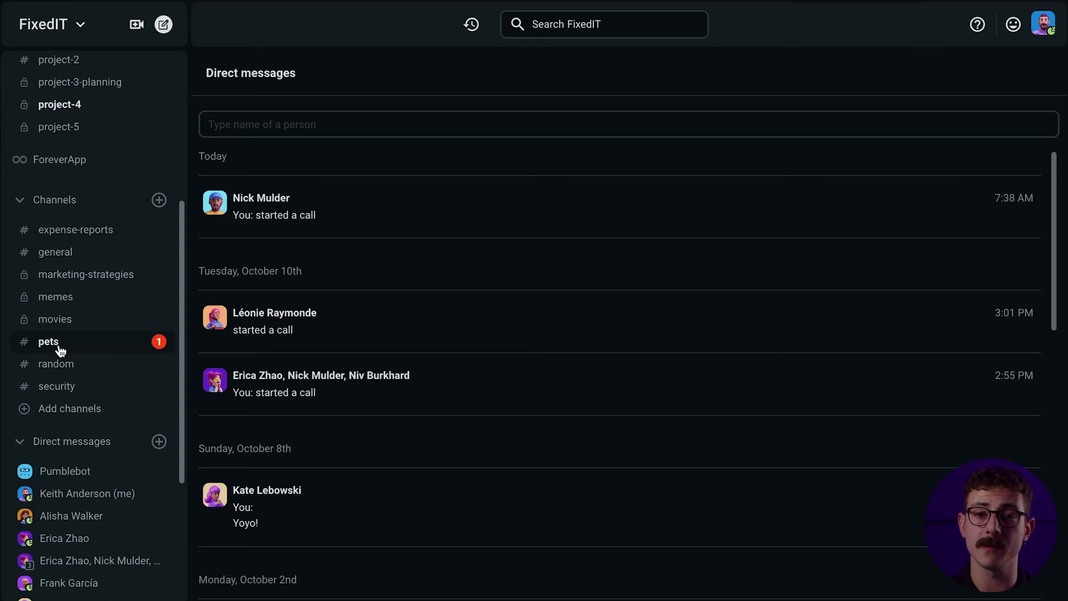
click(165, 347)
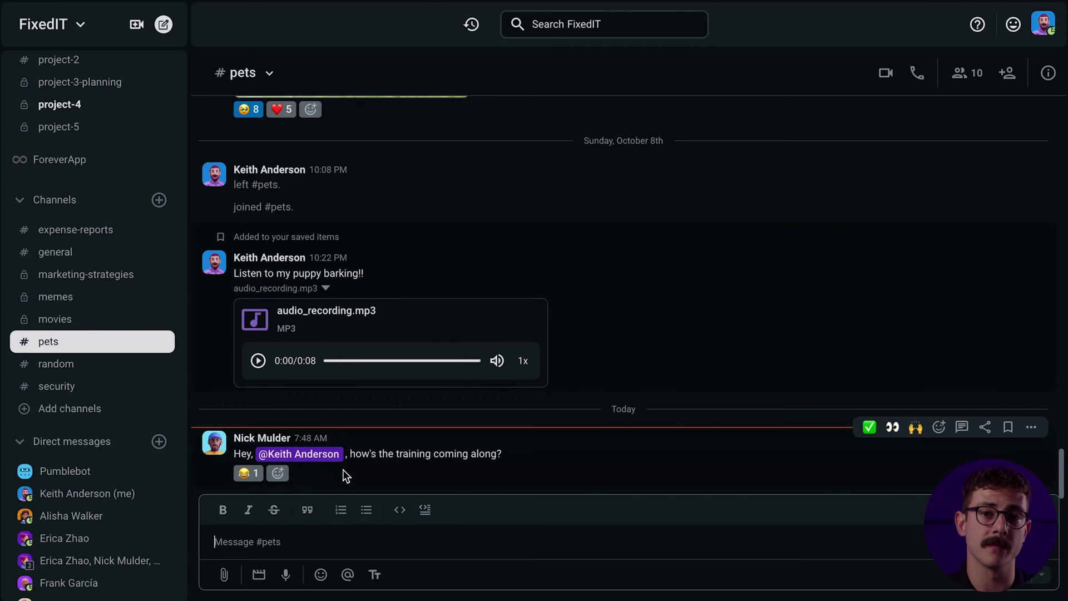
scroll(50, 361, up, 3)
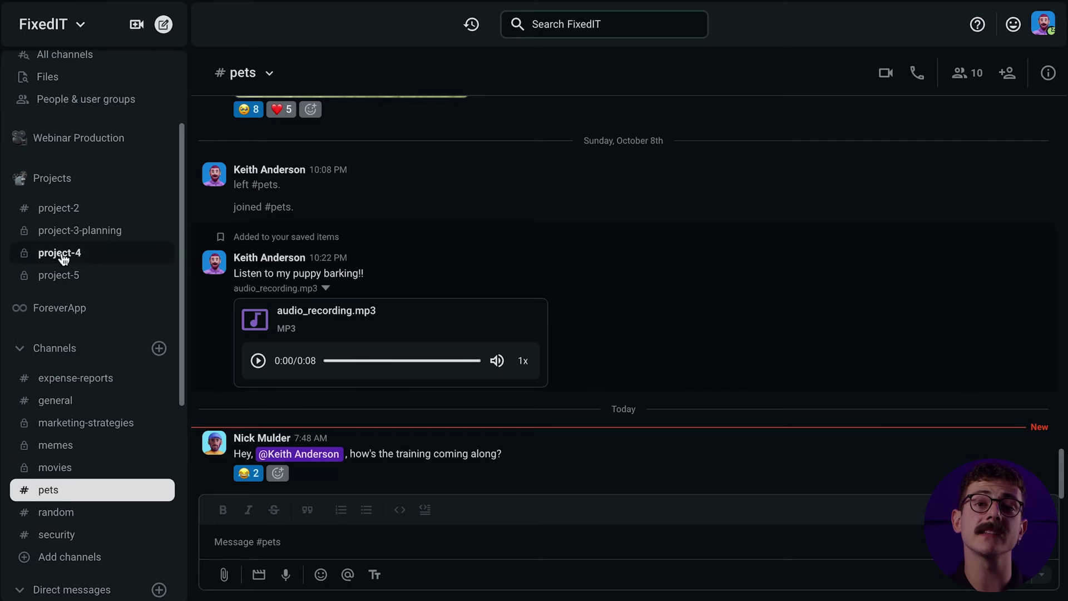
click(99, 258)
click(916, 446)
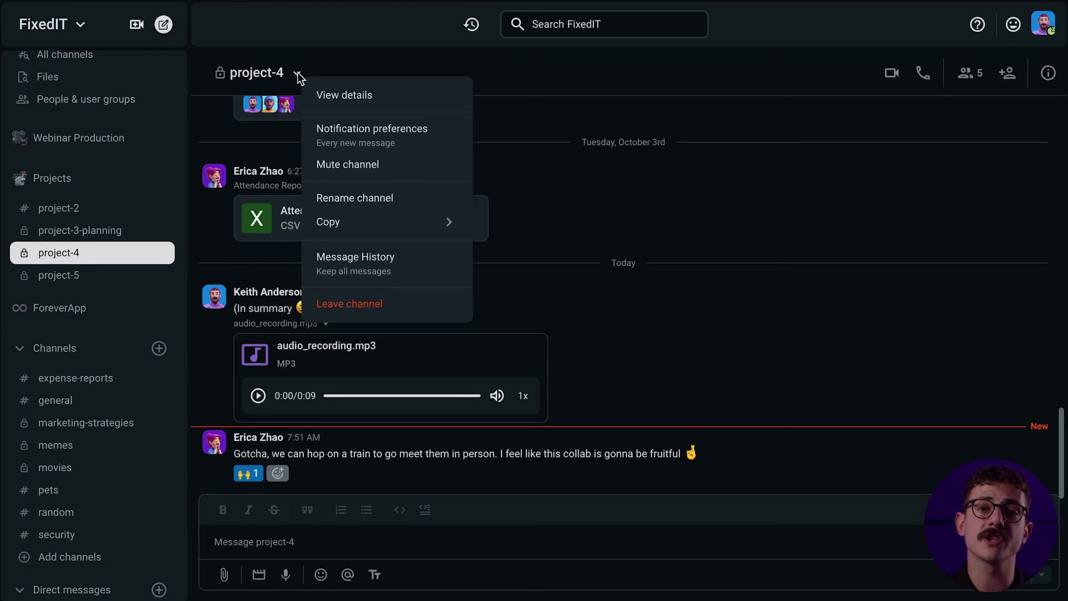
Mute the project-4 channel from its channel details
click(338, 93)
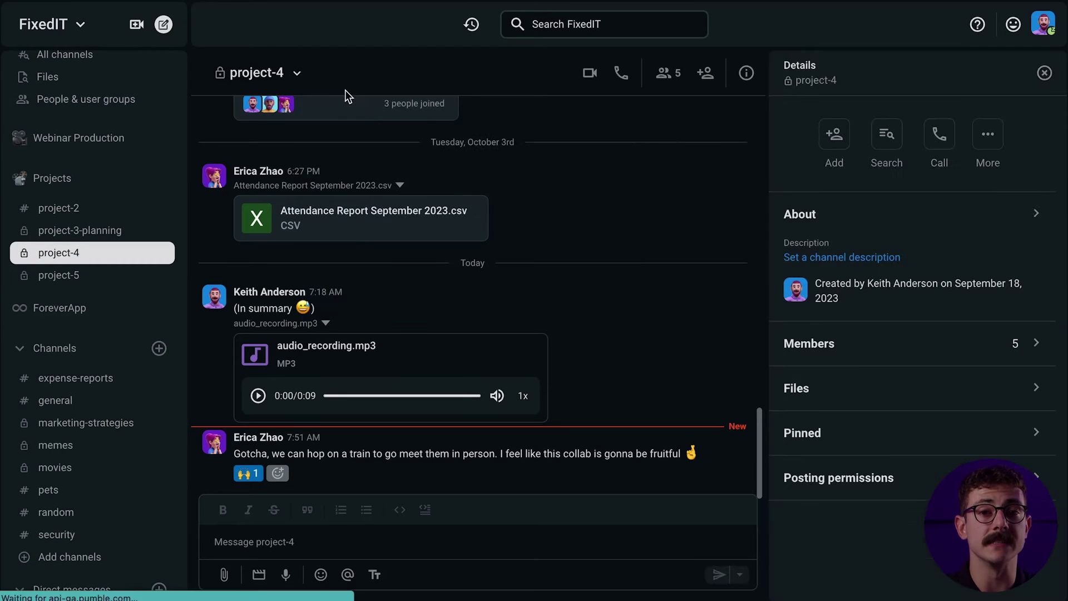
click(998, 139)
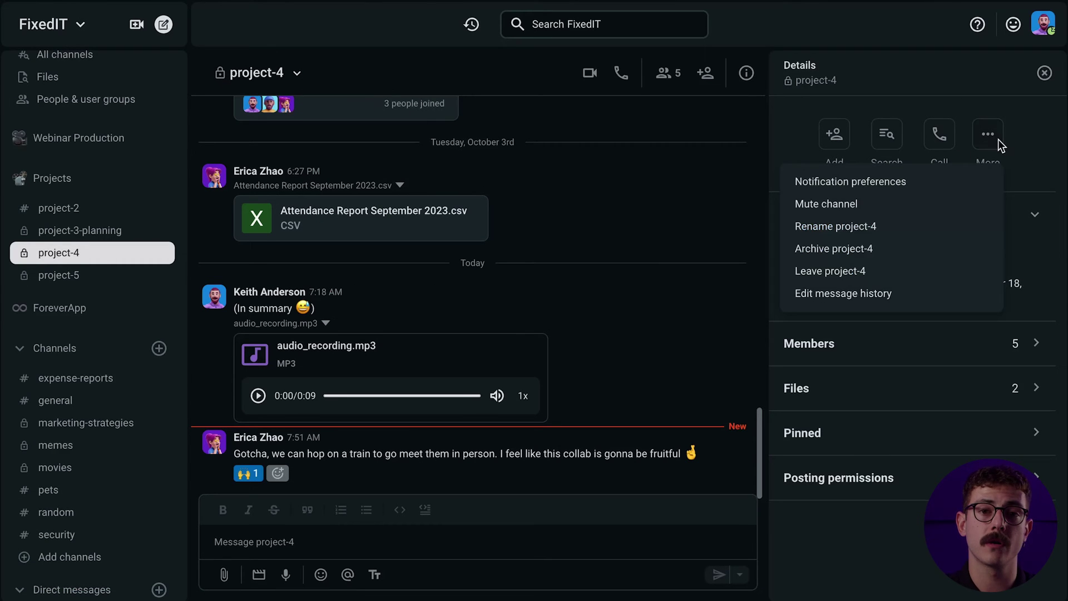
click(850, 206)
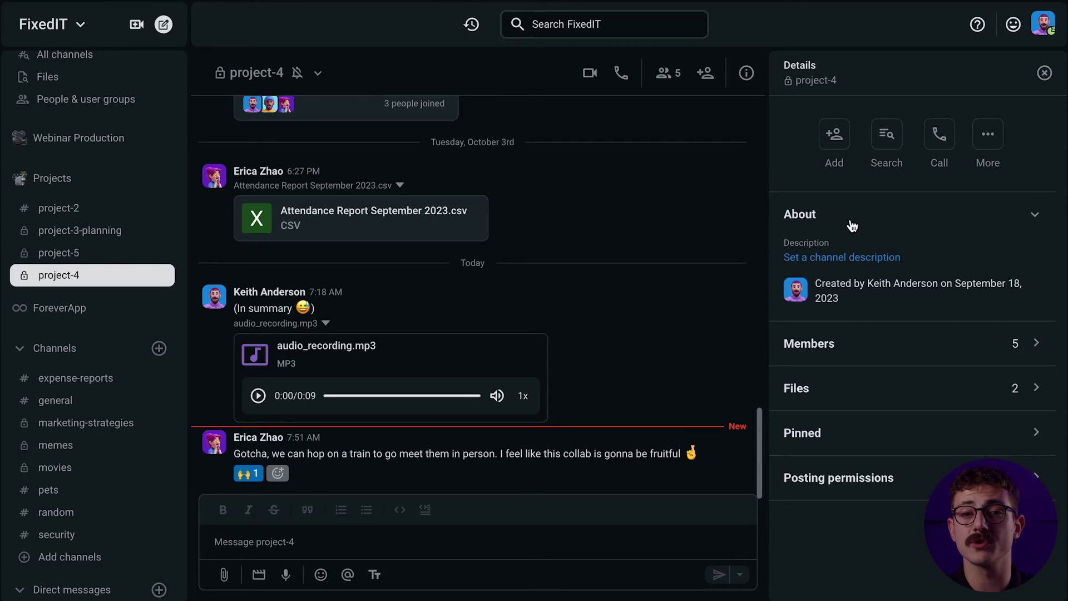
Open project-4's notification preferences and toggle its mute setting
right_click(160, 276)
click(212, 304)
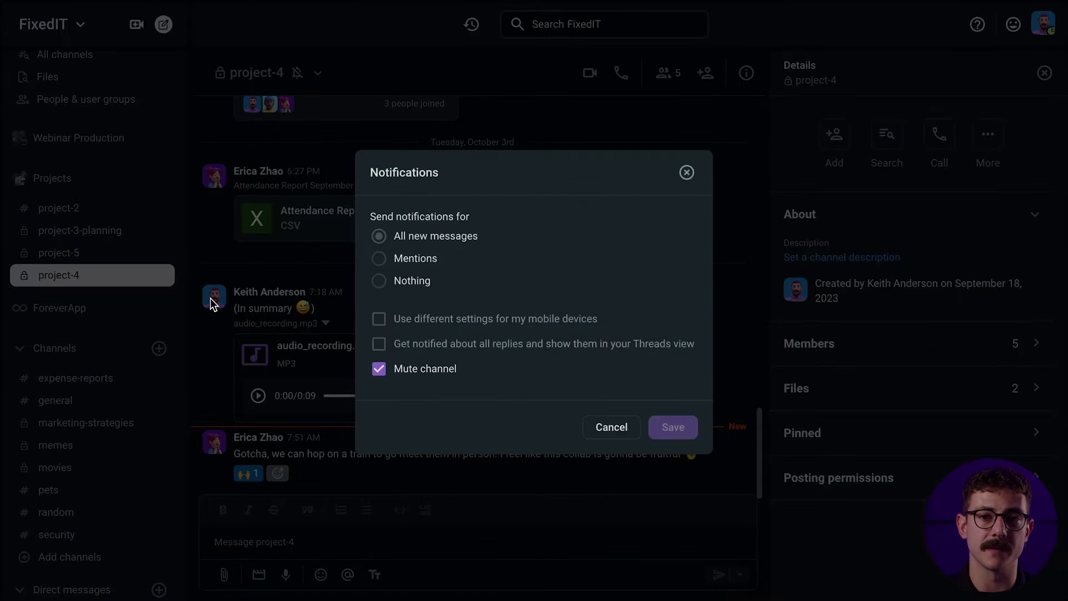
click(379, 369)
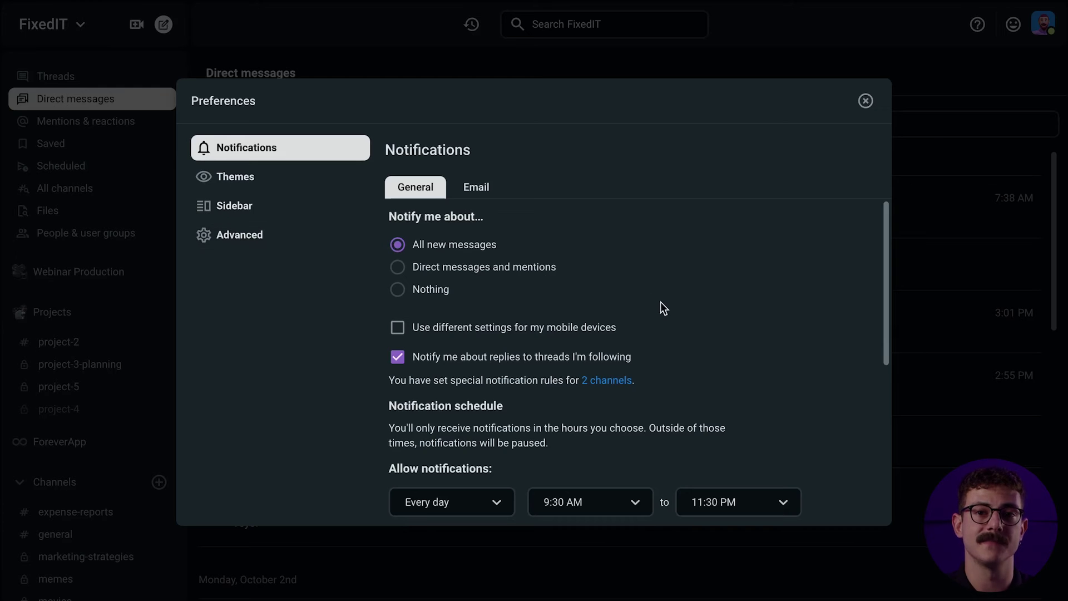
Limit notifications to weekdays only and close Preferences
scroll(683, 337, down, 1)
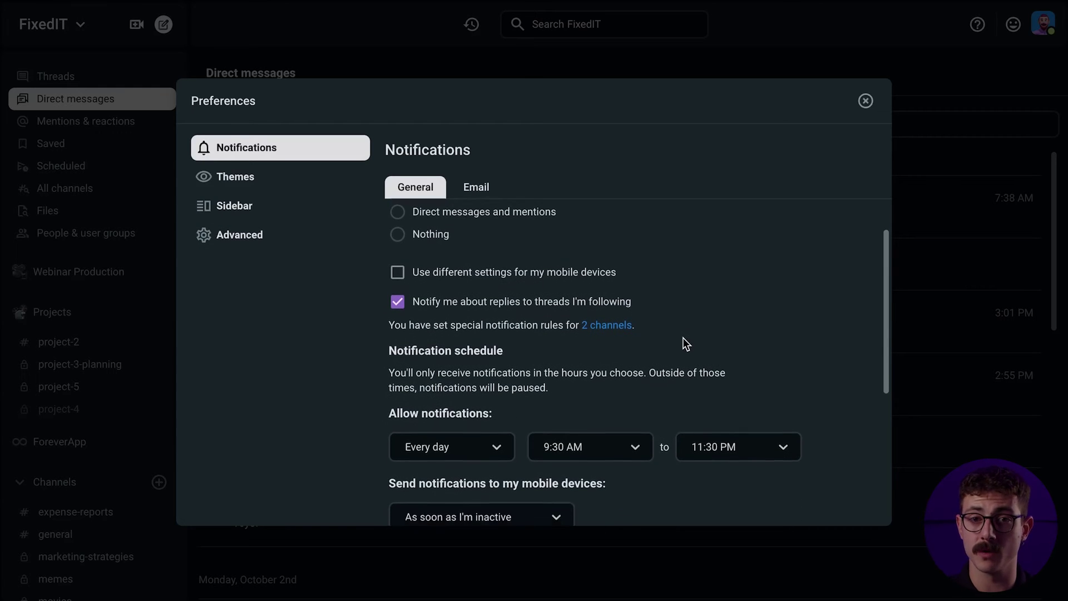
scroll(683, 338, down, 1)
click(482, 382)
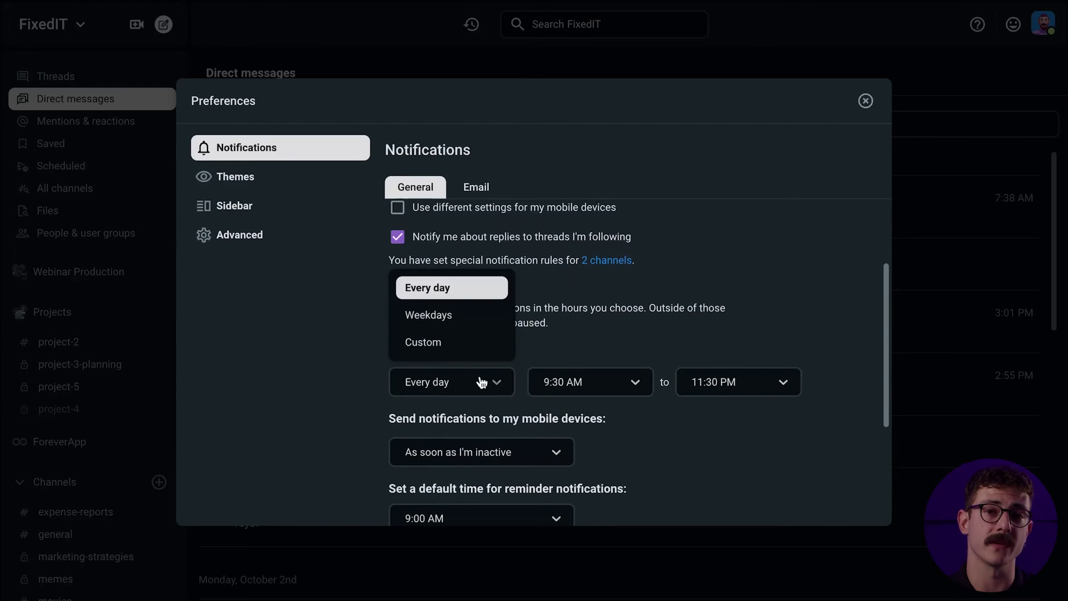
click(434, 316)
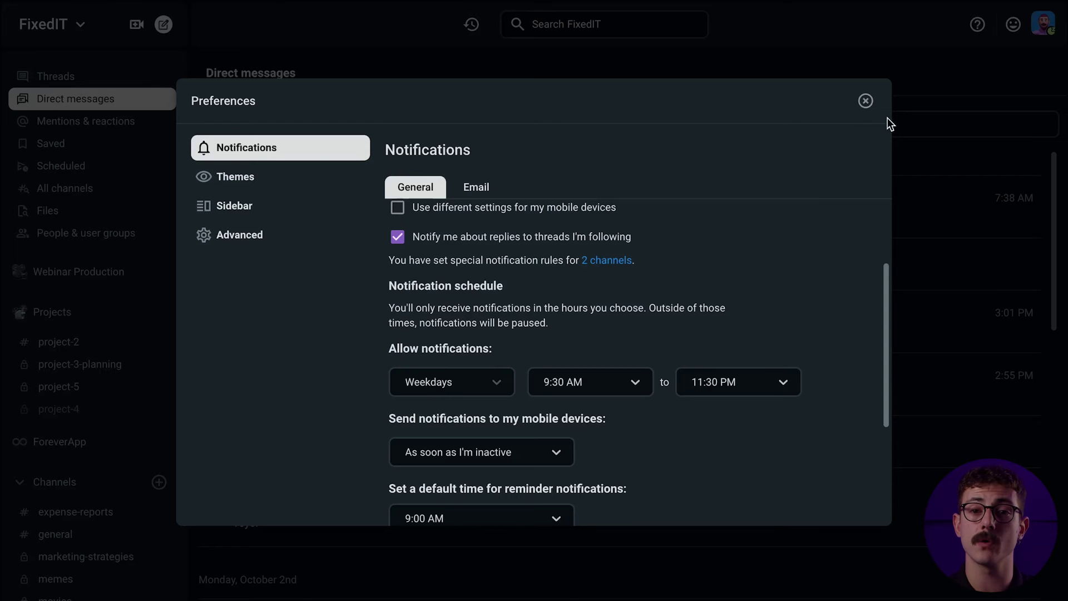
click(866, 101)
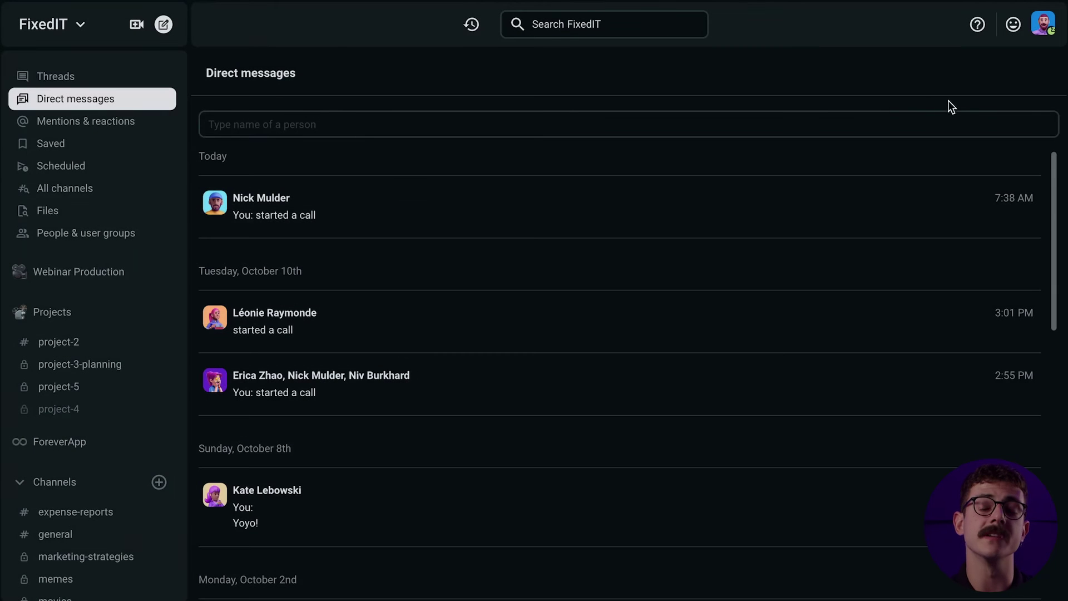
Pause notifications for 1 hour from the profile menu
click(1042, 35)
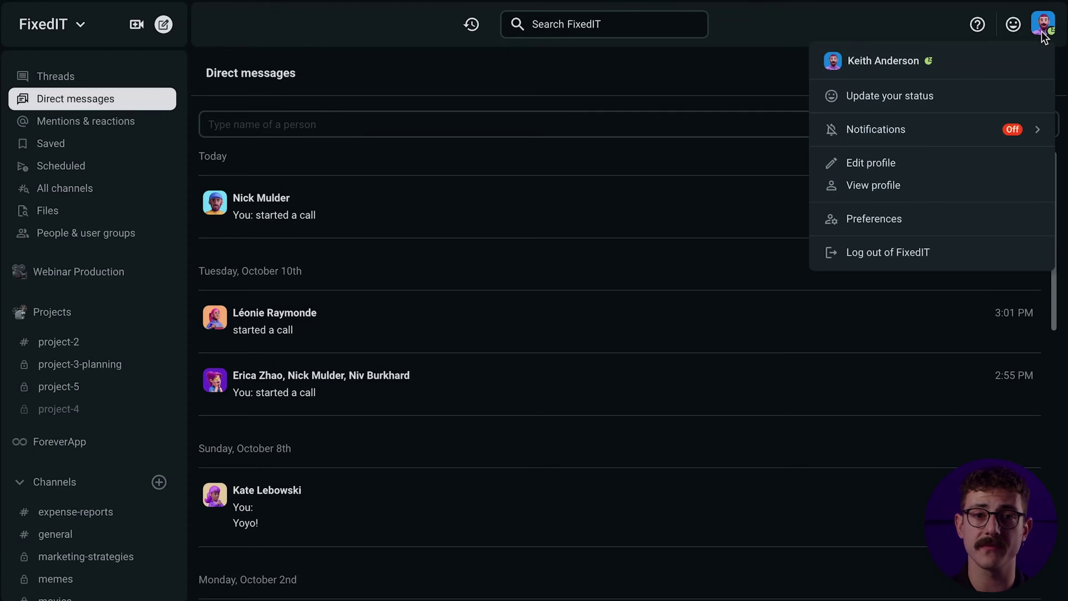
mouse_move(1027, 132)
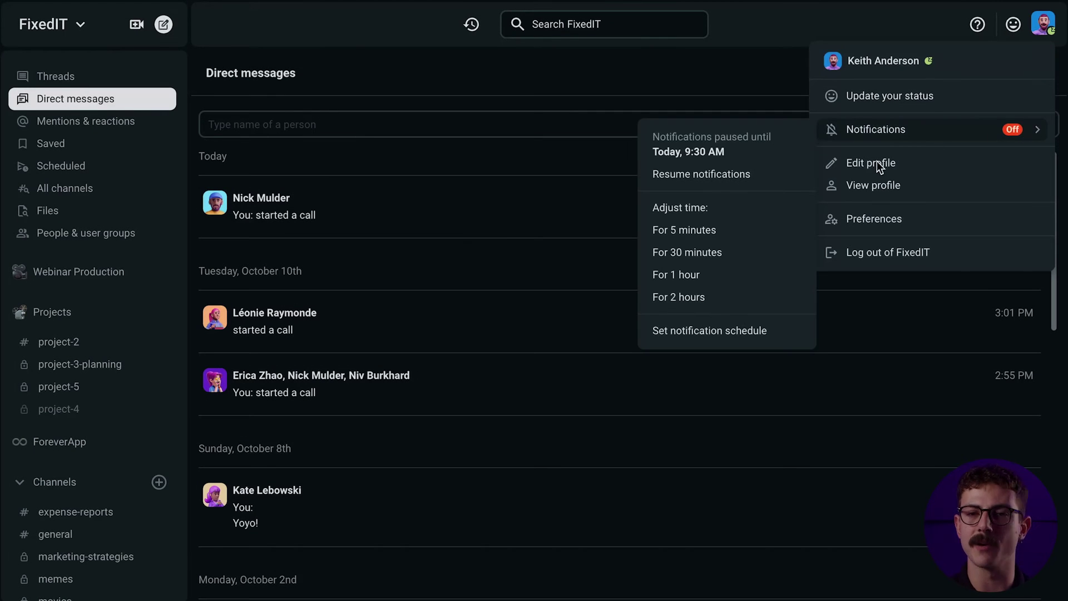
click(695, 283)
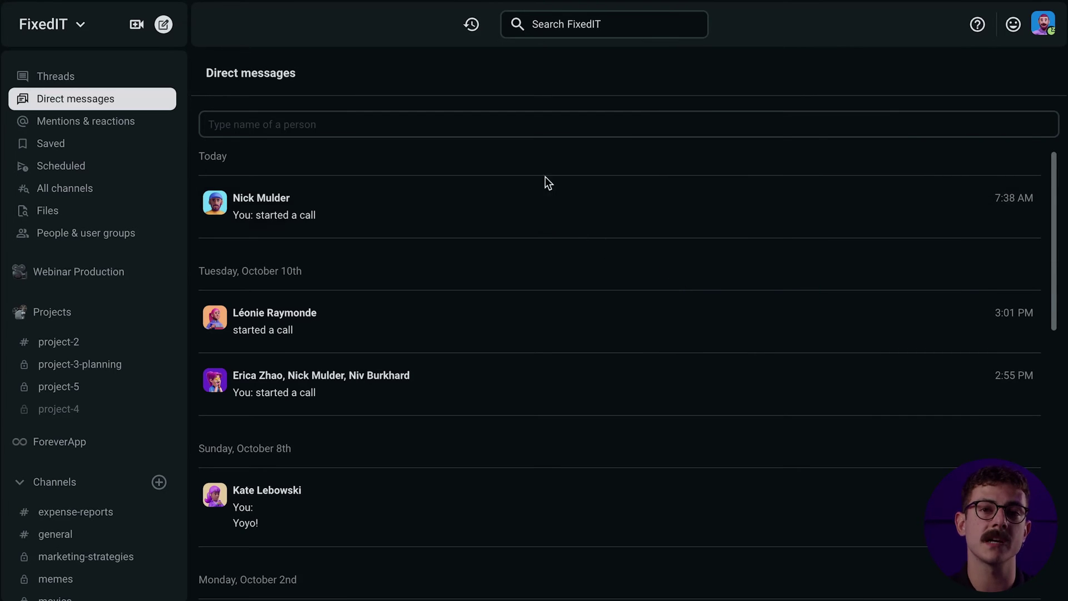
Reopen Preferences and show the mobile notification timing options
click(1045, 25)
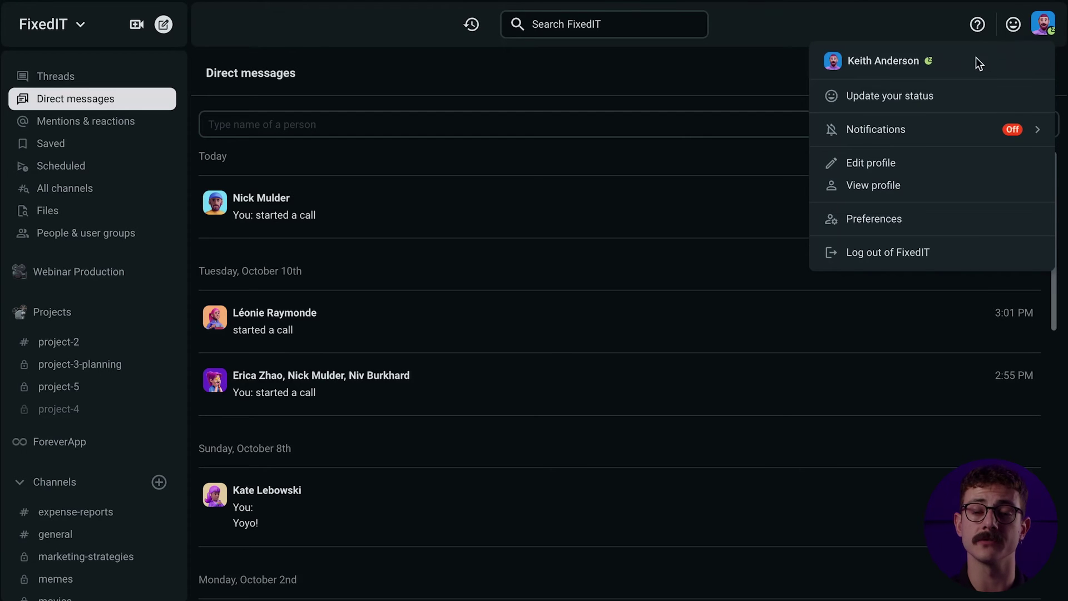
click(889, 223)
scroll(642, 319, down, 4)
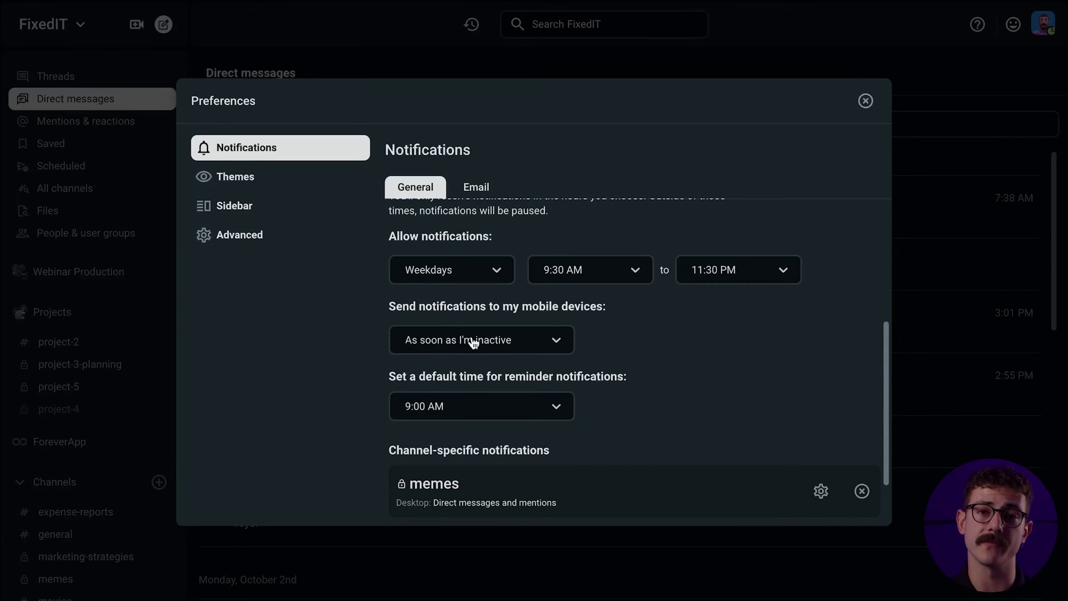
click(557, 345)
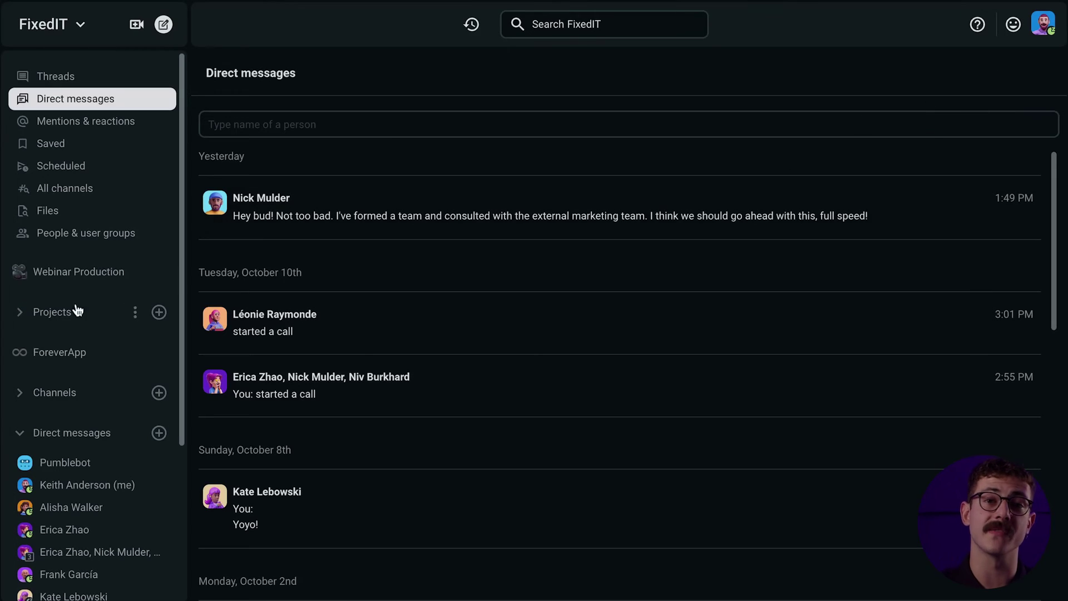
Record an audio clip in project-4, discarding the first take and re-recording
click(23, 317)
click(82, 386)
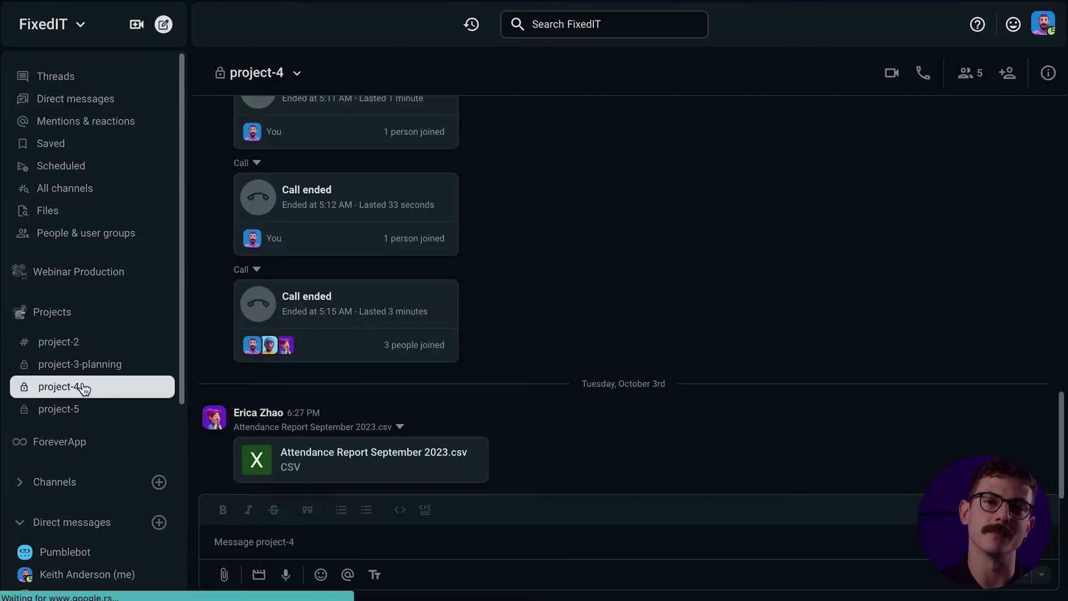
click(287, 577)
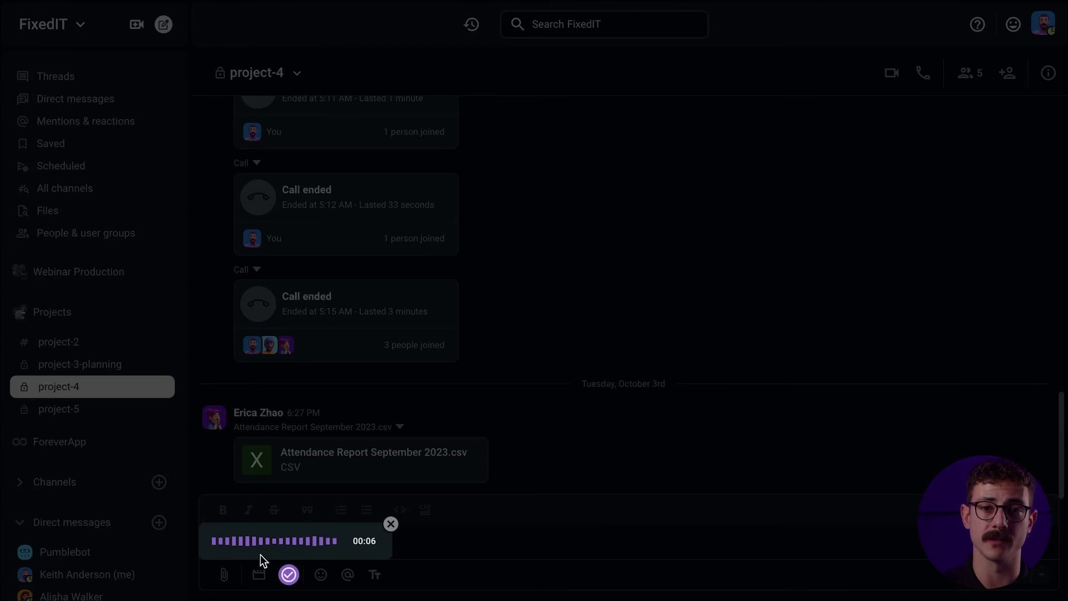
click(391, 523)
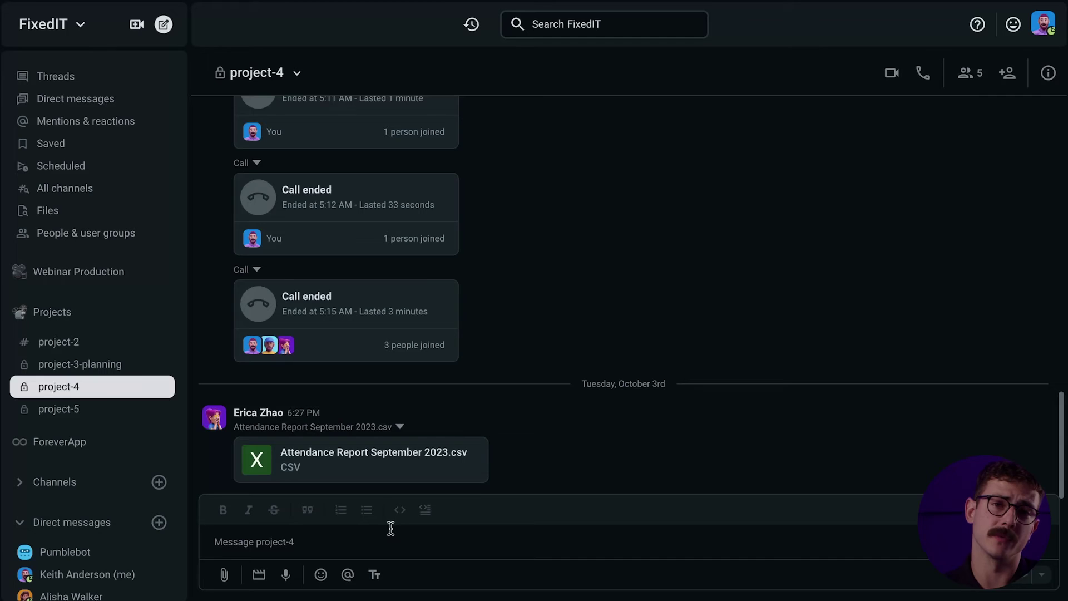
click(286, 575)
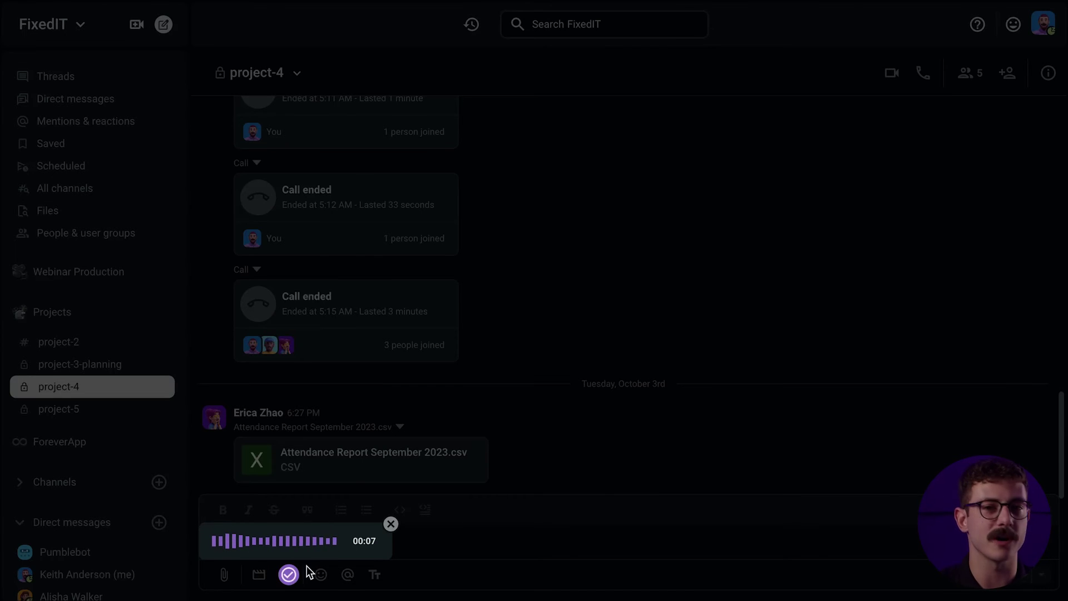
click(289, 576)
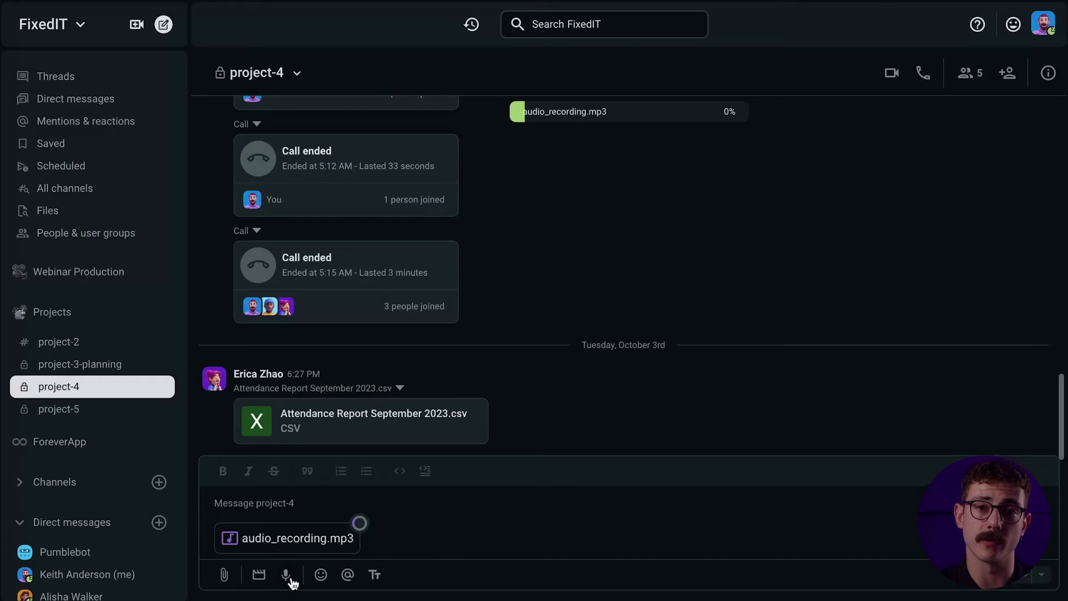
Caption the recording '(In summary 😅)' and send it
click(293, 506)
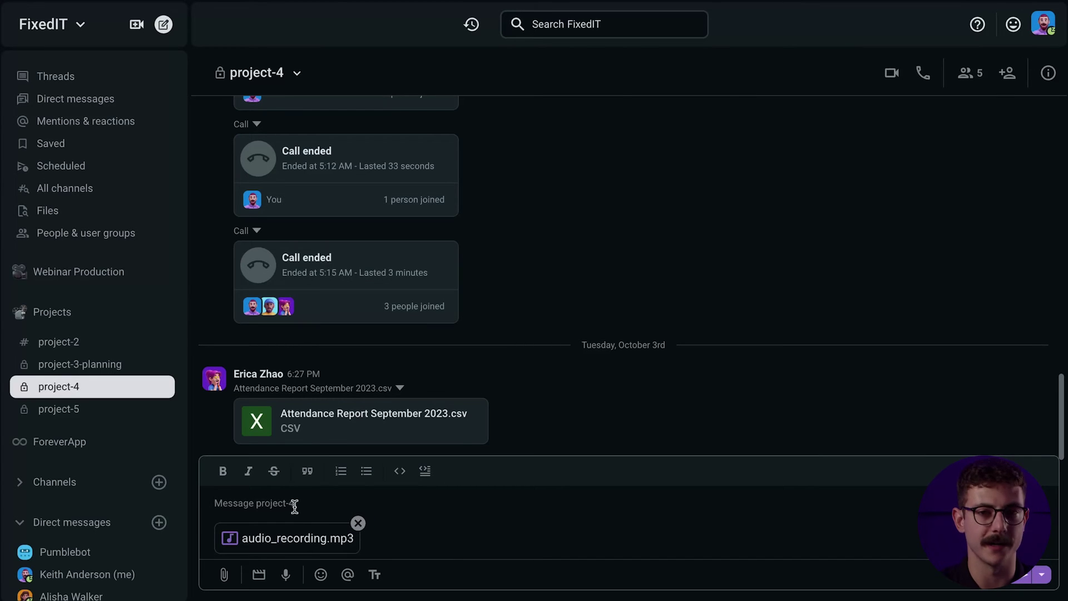
text((In summary)
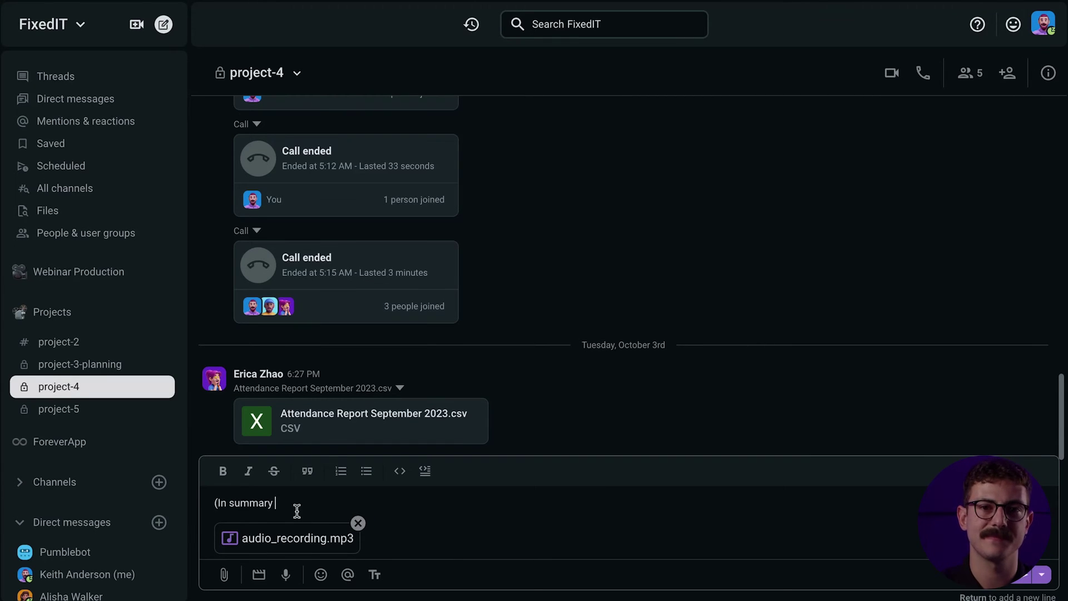
click(320, 575)
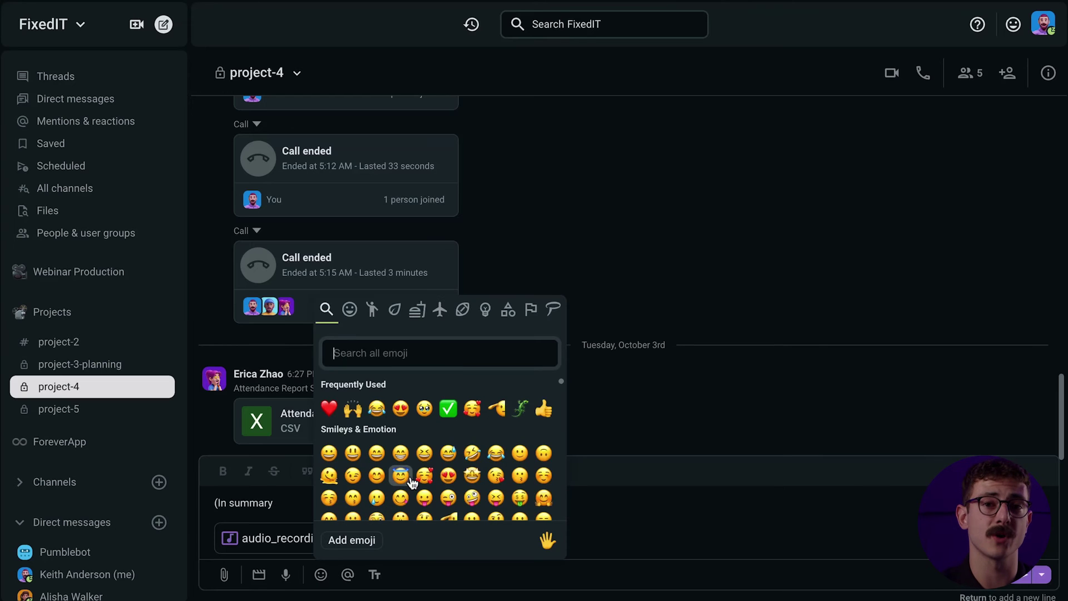
click(448, 455)
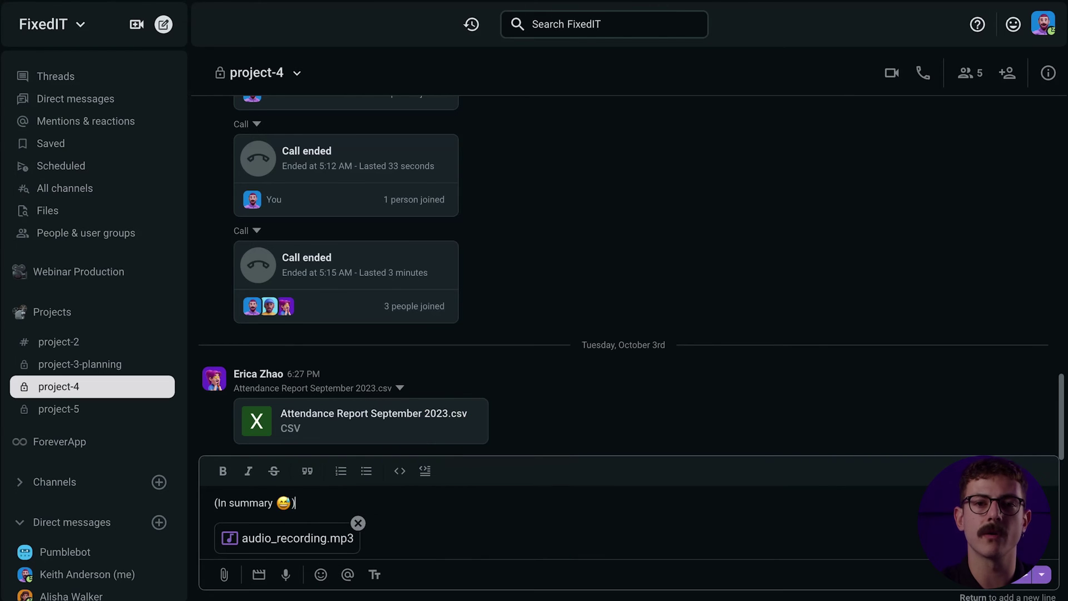
click(1017, 586)
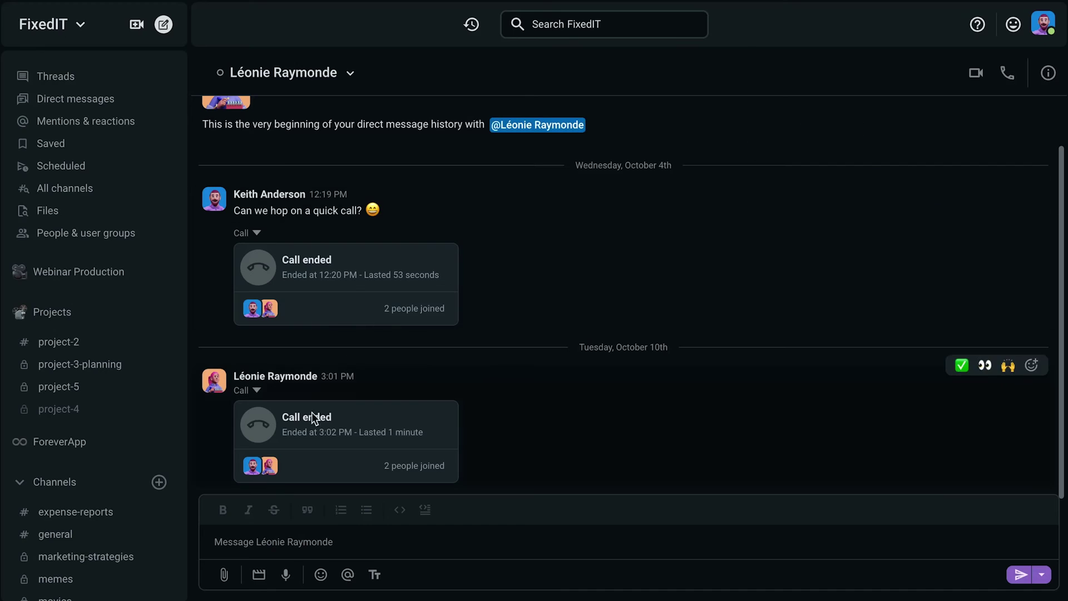
Record a 14-second video message, cancelling screen sharing, and attach video_recording.mp4
click(258, 574)
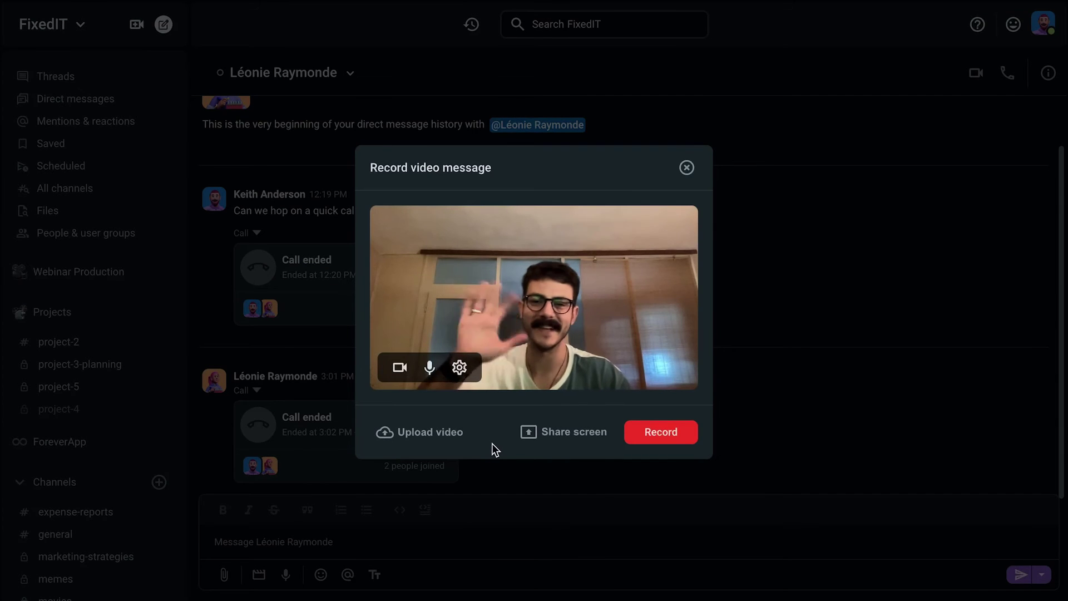
click(643, 441)
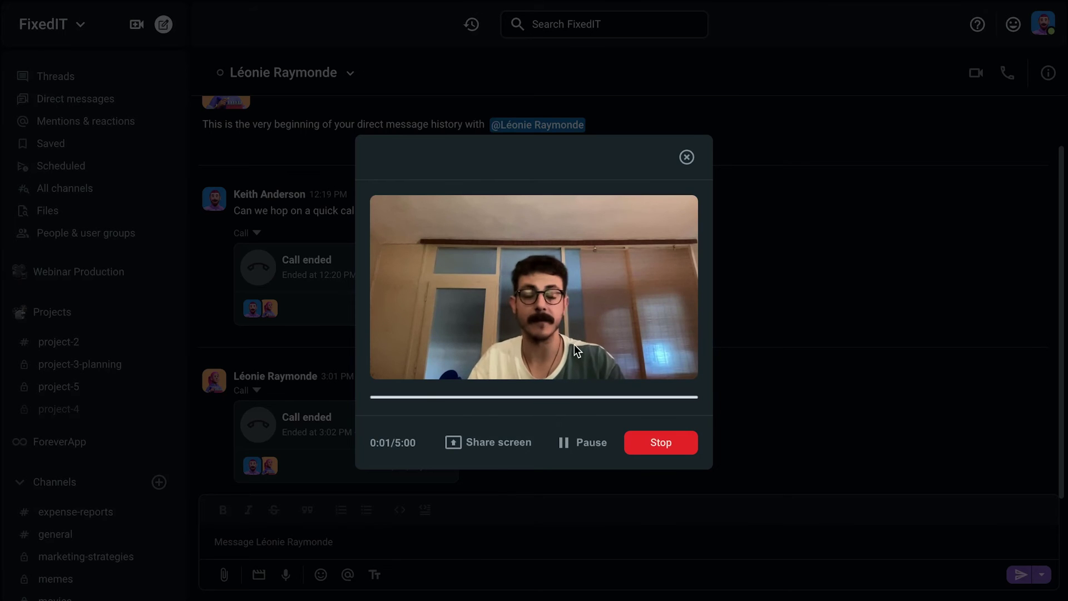
click(496, 440)
click(544, 66)
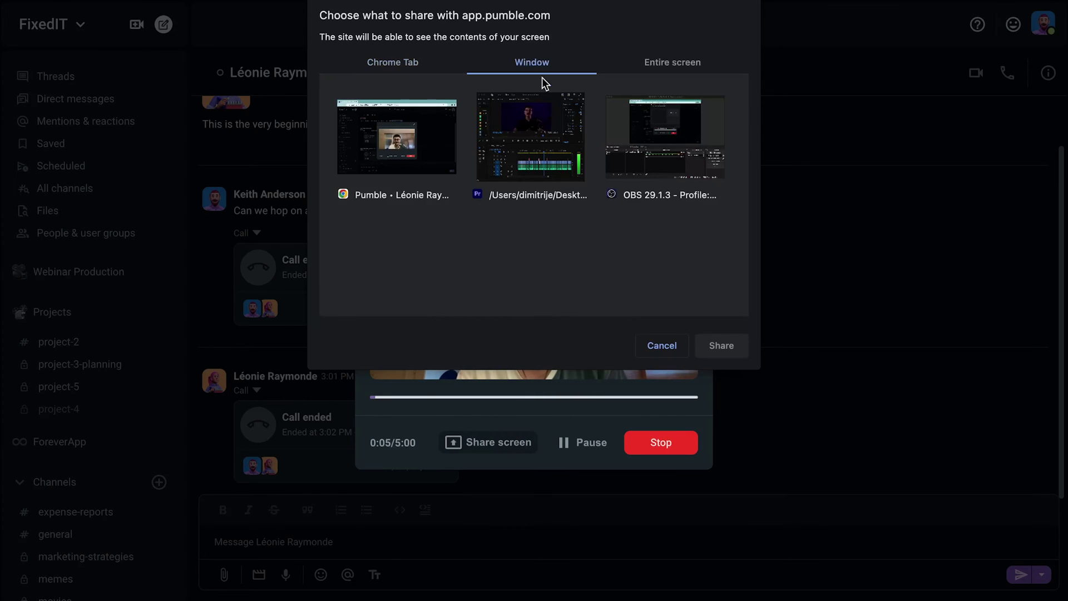
click(531, 146)
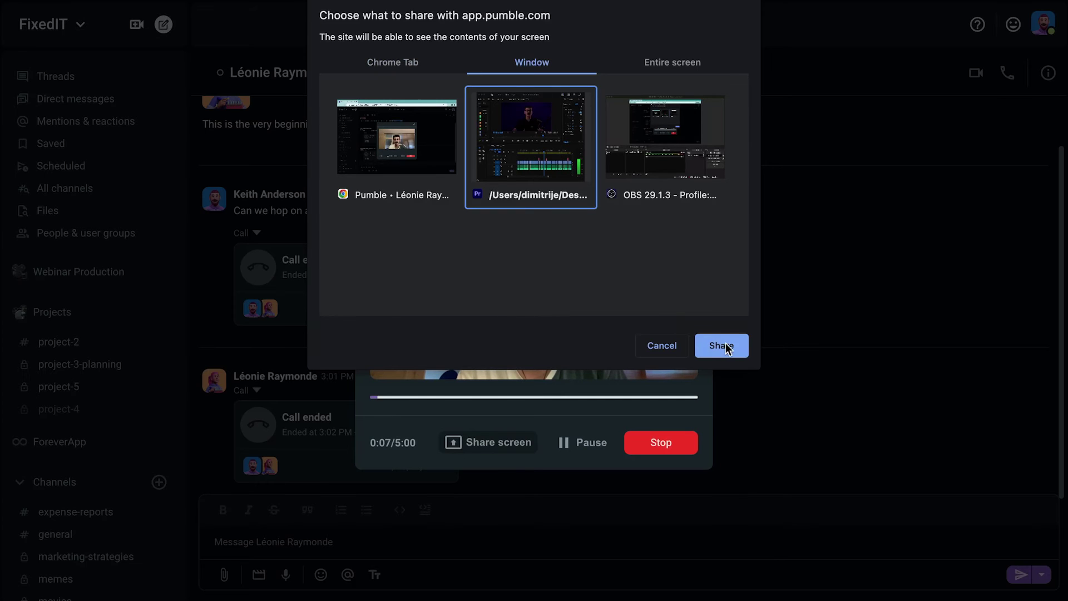
click(673, 346)
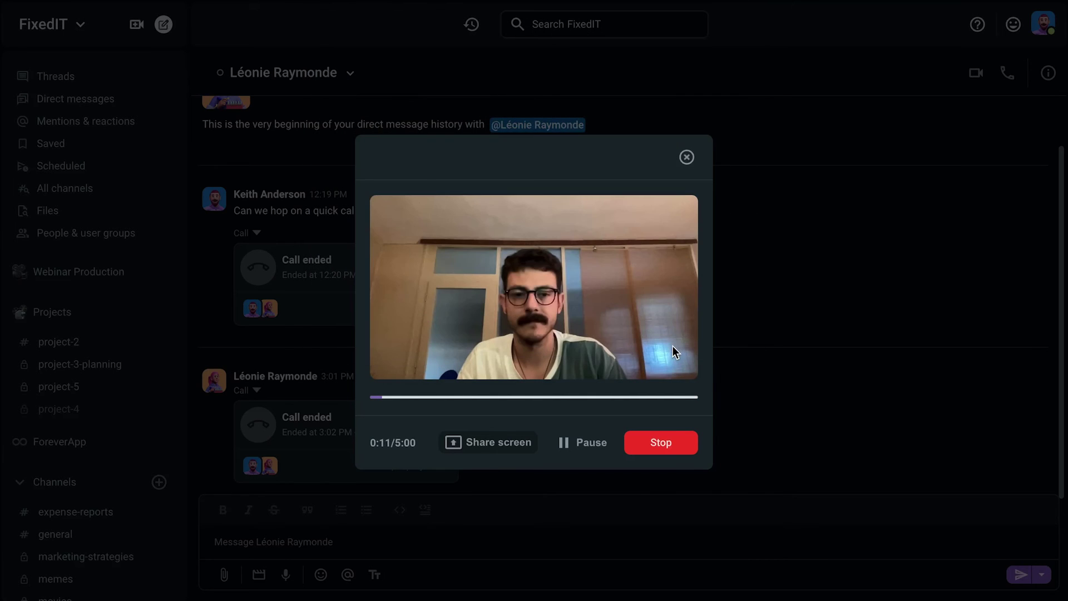
click(659, 448)
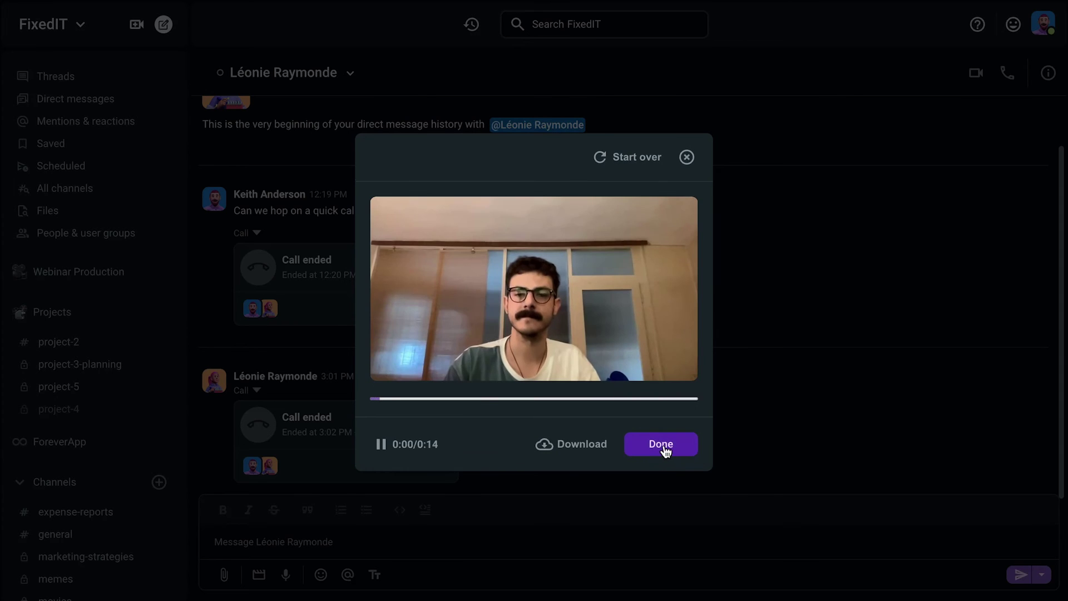
click(664, 449)
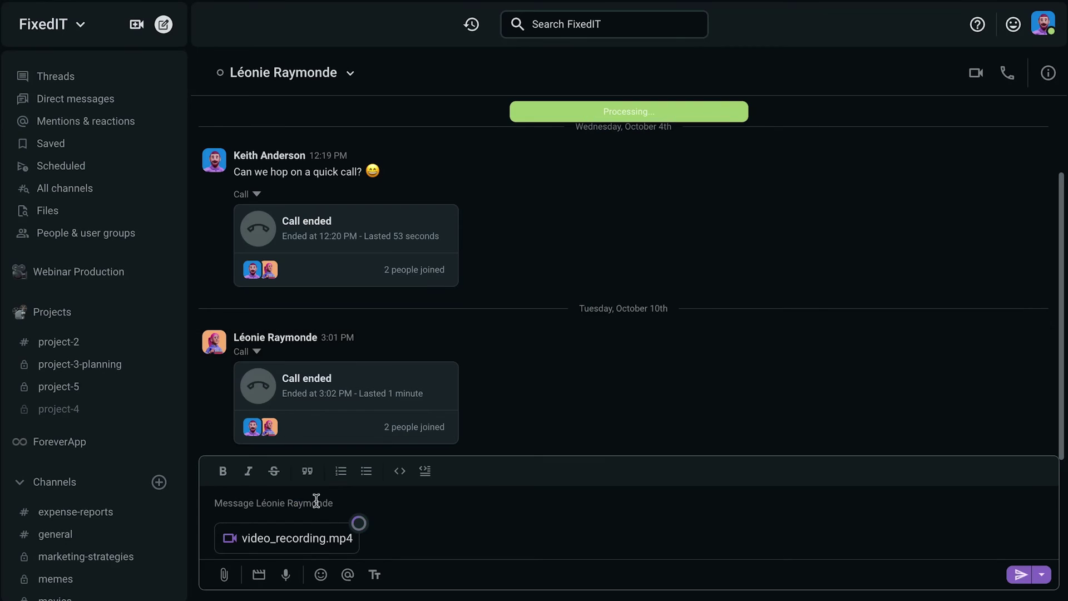
Send the video attachment with the message 'Hello'
text(Hello!)
key(Return)
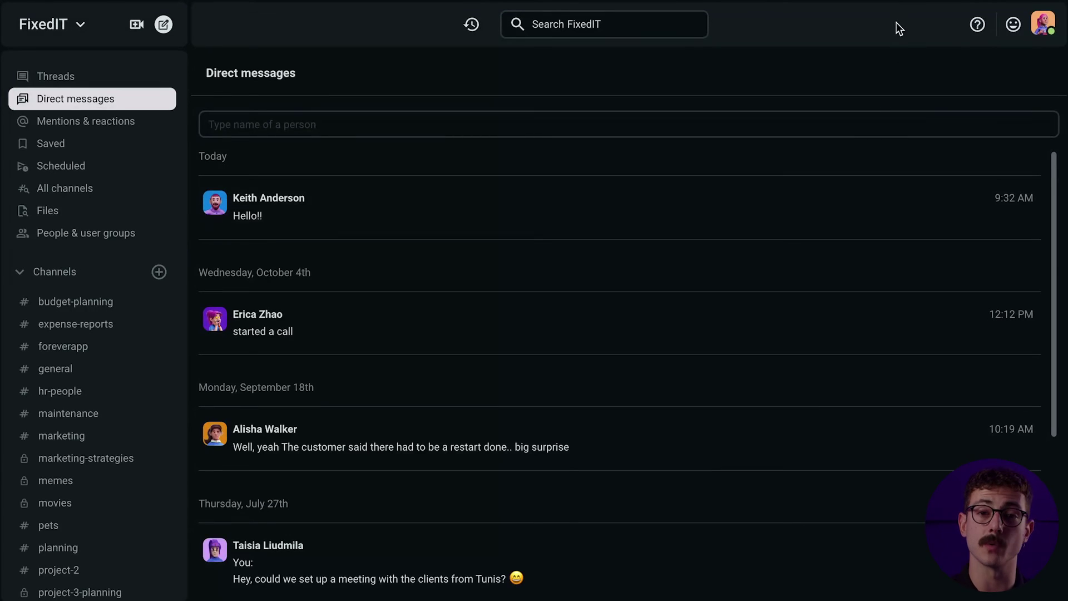
Start inviting the person as a Guest limited to the marketing channel
click(69, 25)
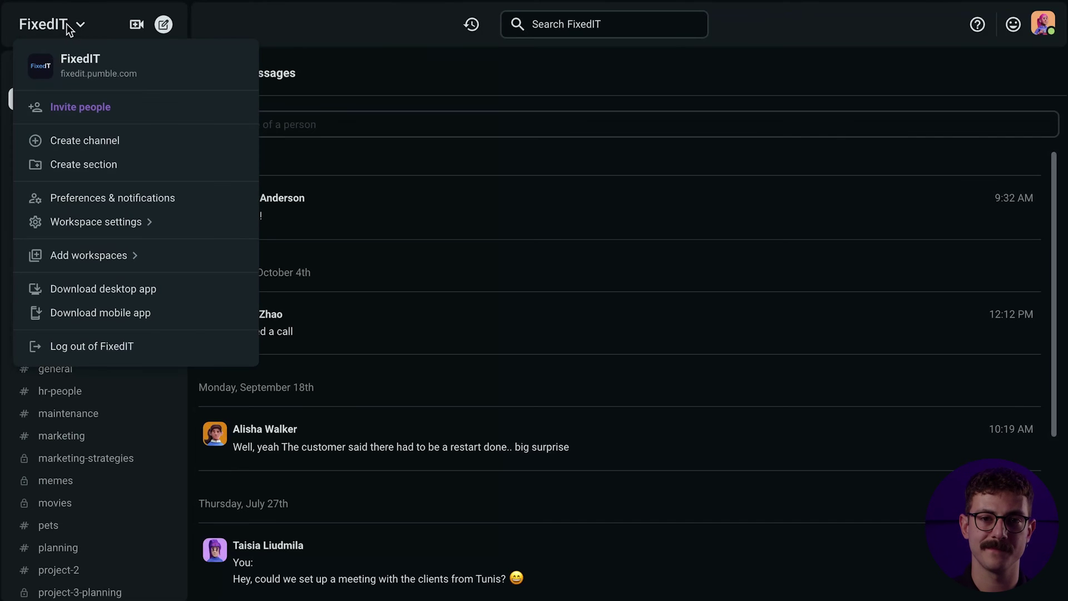
click(143, 106)
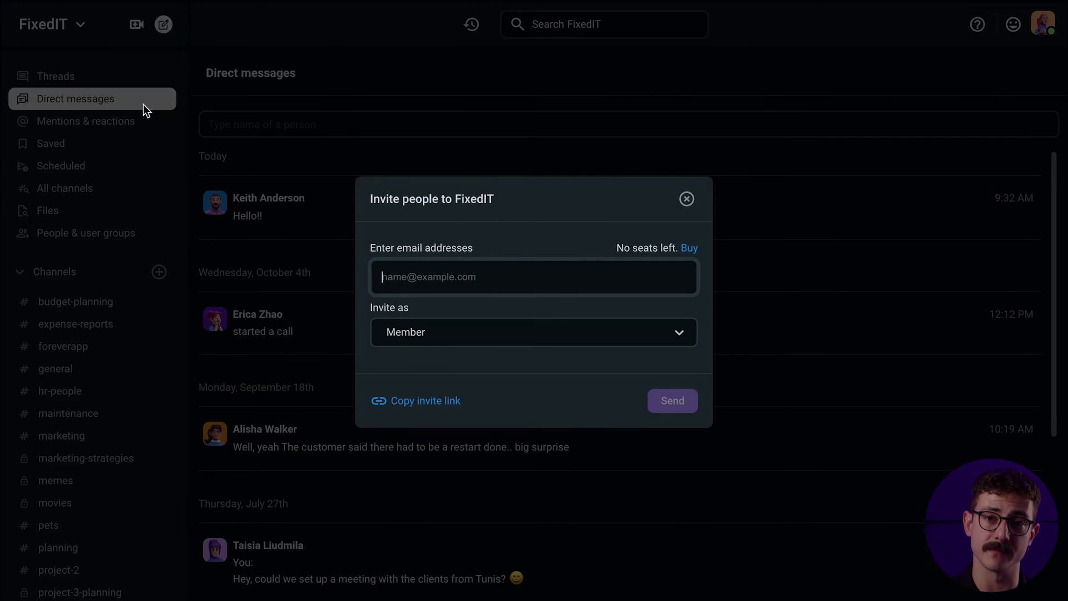
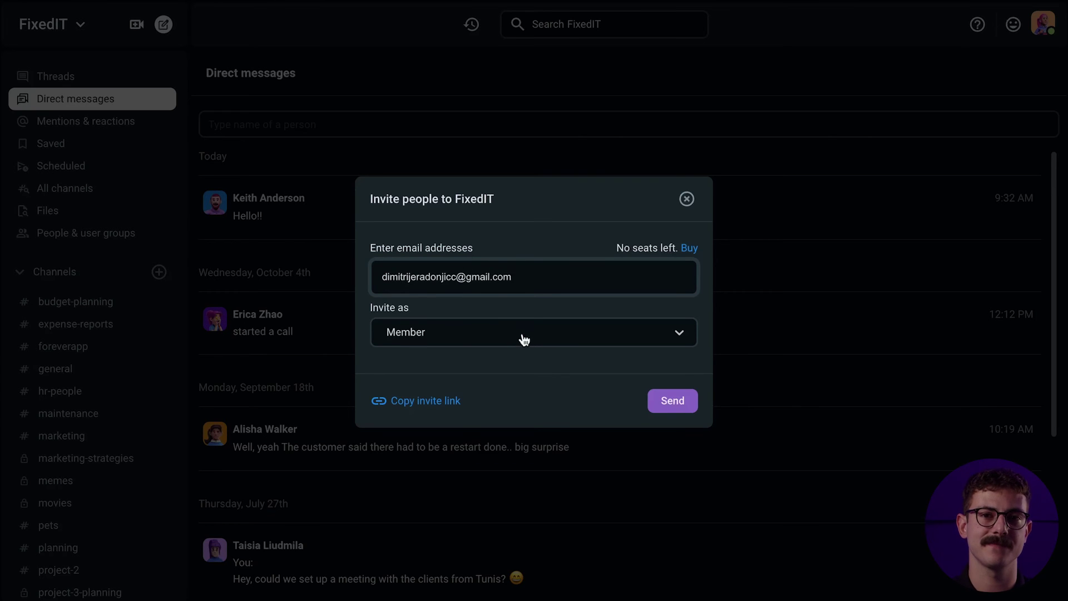
click(524, 340)
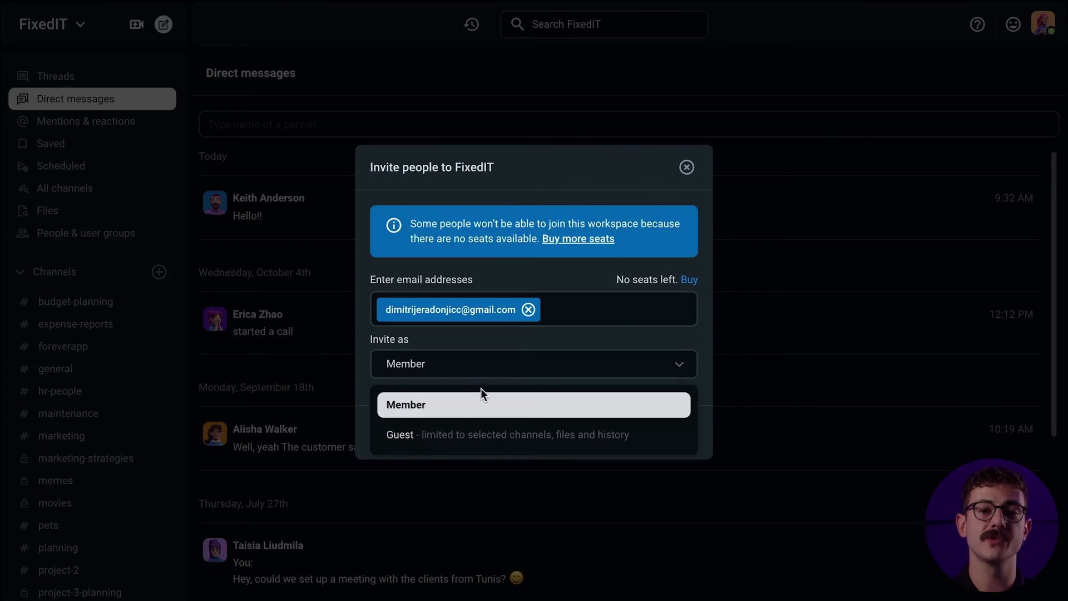
click(424, 434)
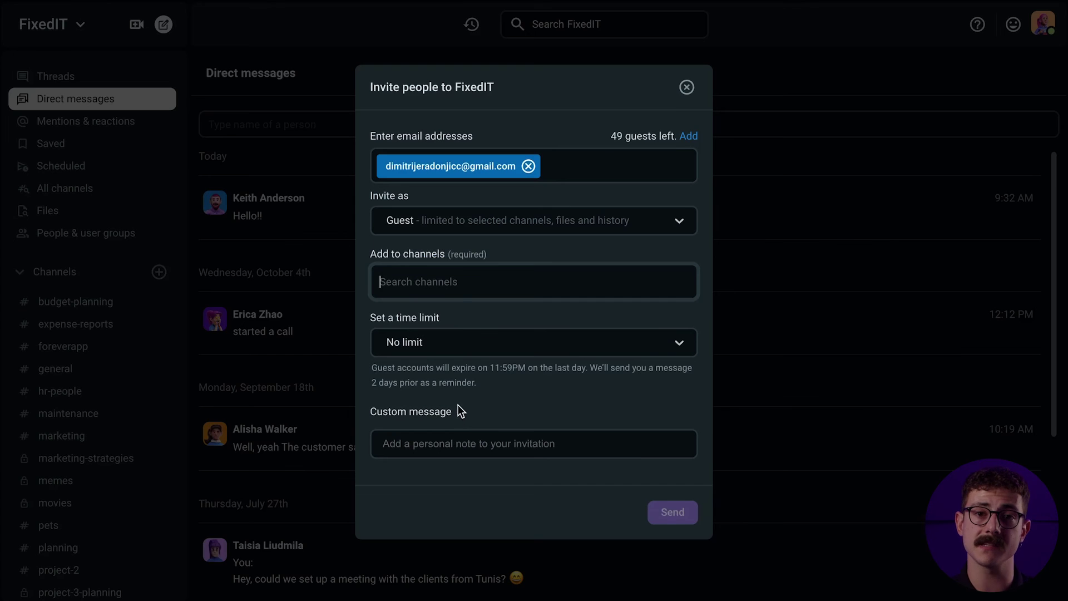
text(mark)
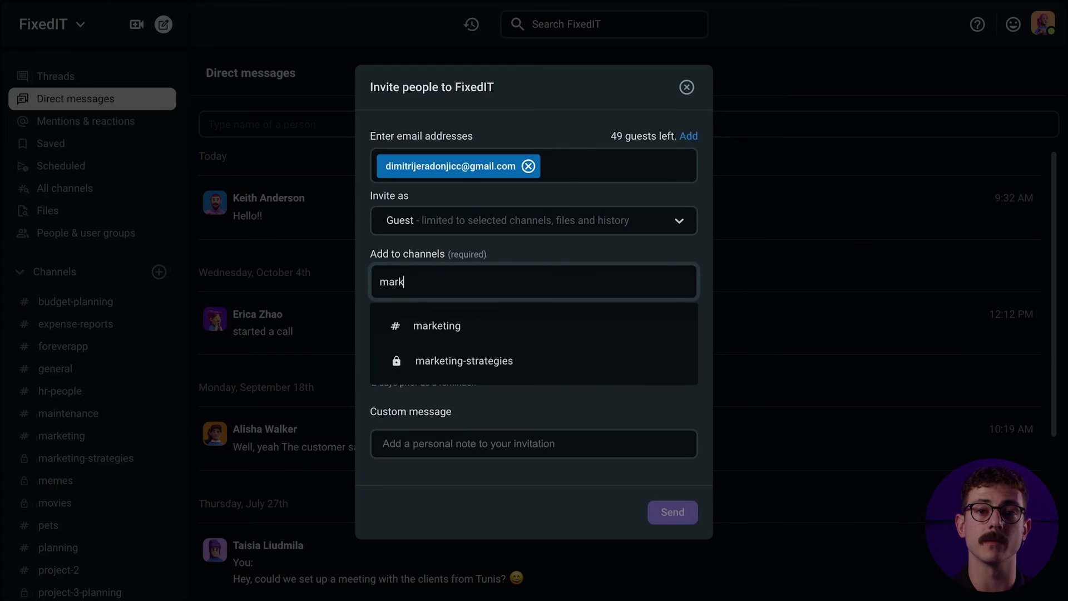
click(469, 335)
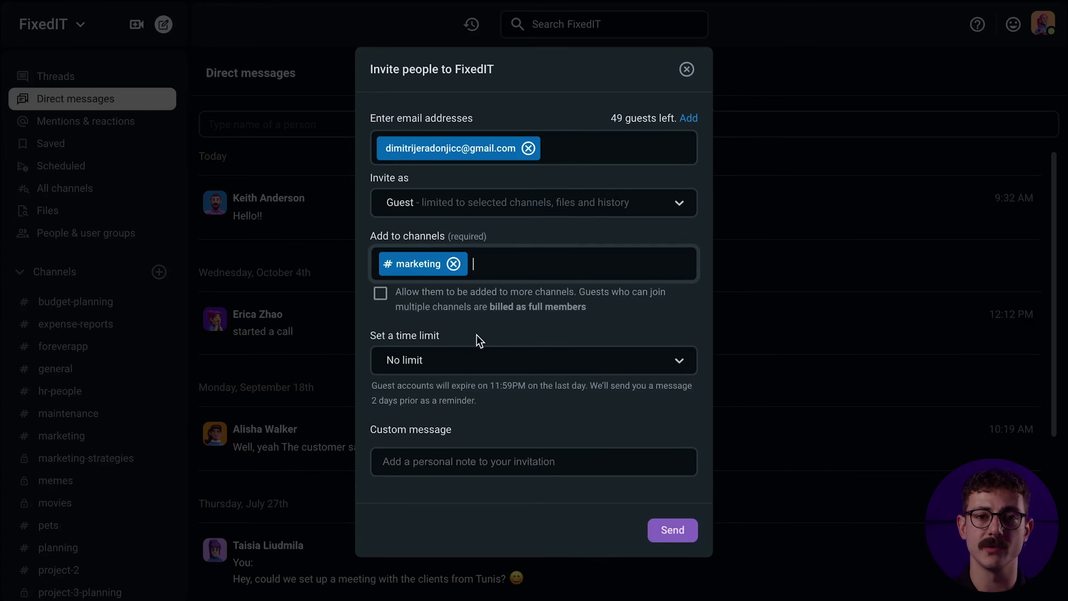
Set the guest's access to expire on a custom date, January 25, 2024
click(491, 361)
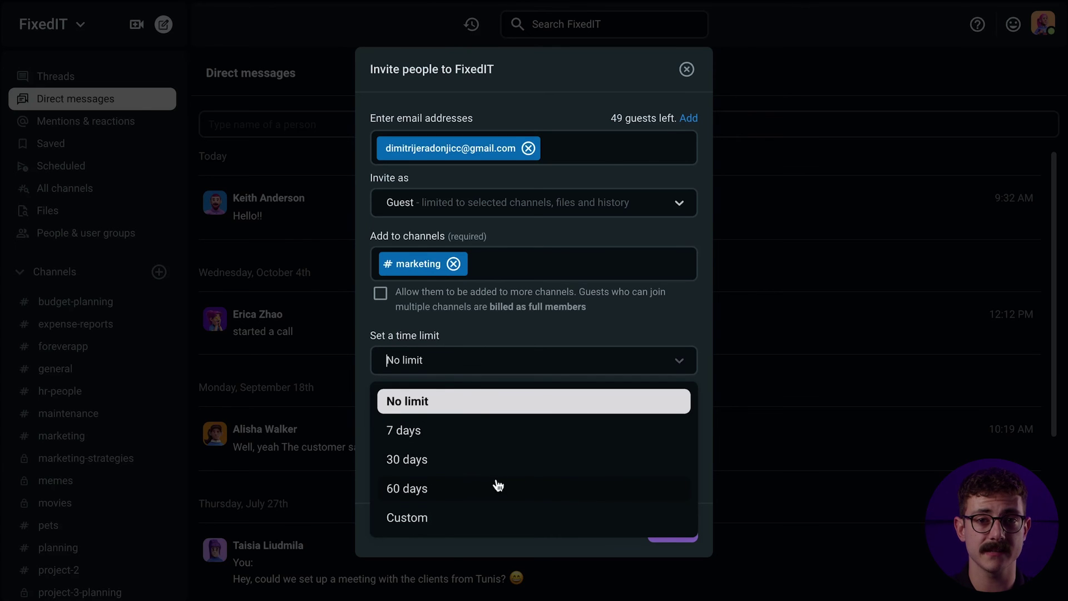
click(514, 463)
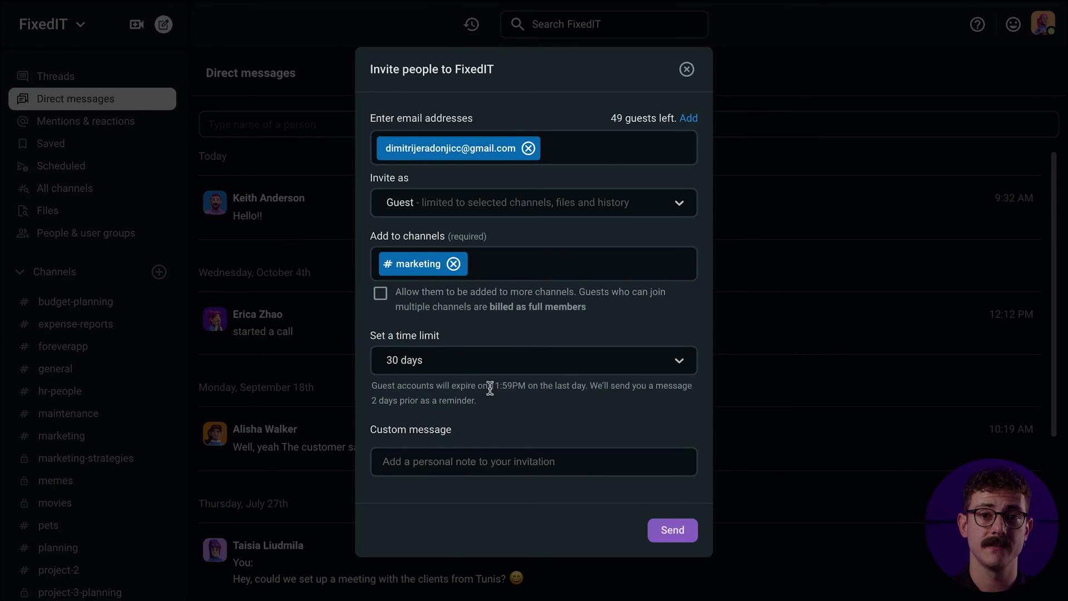
drag(491, 387, 522, 390)
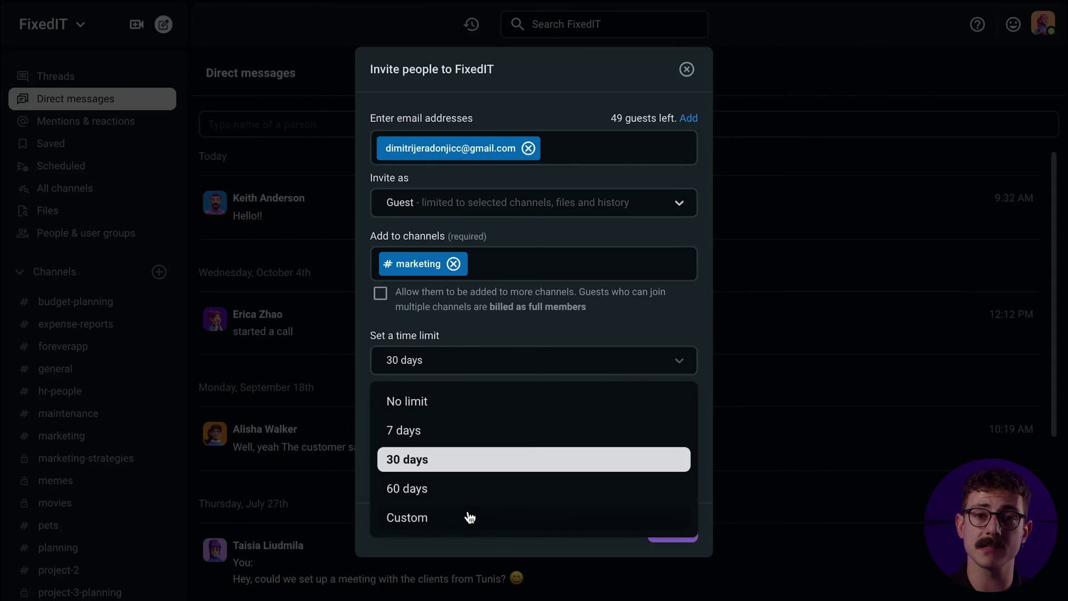
click(466, 520)
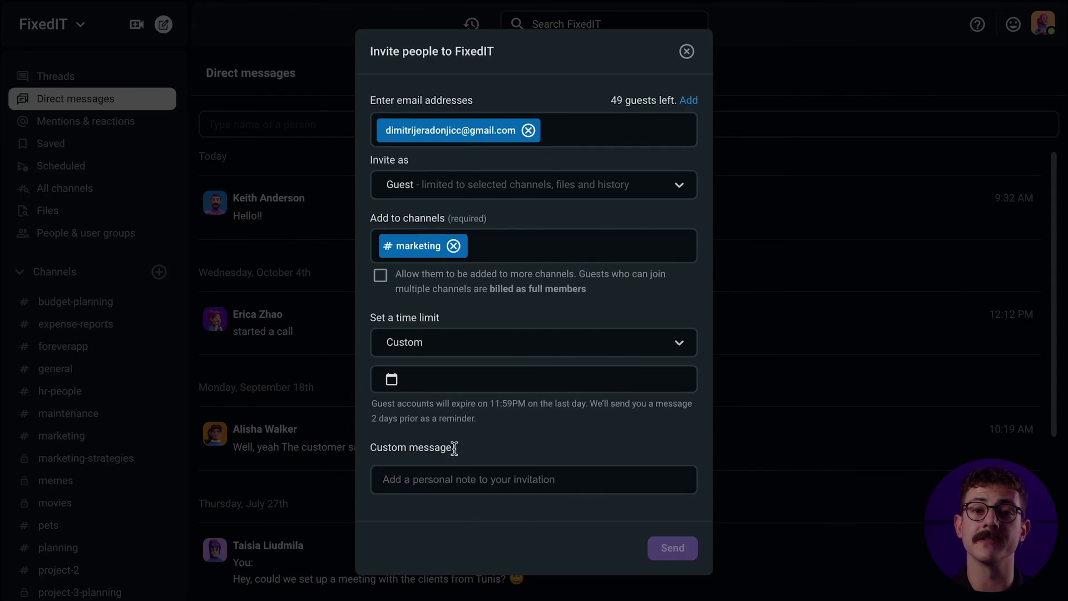
click(400, 384)
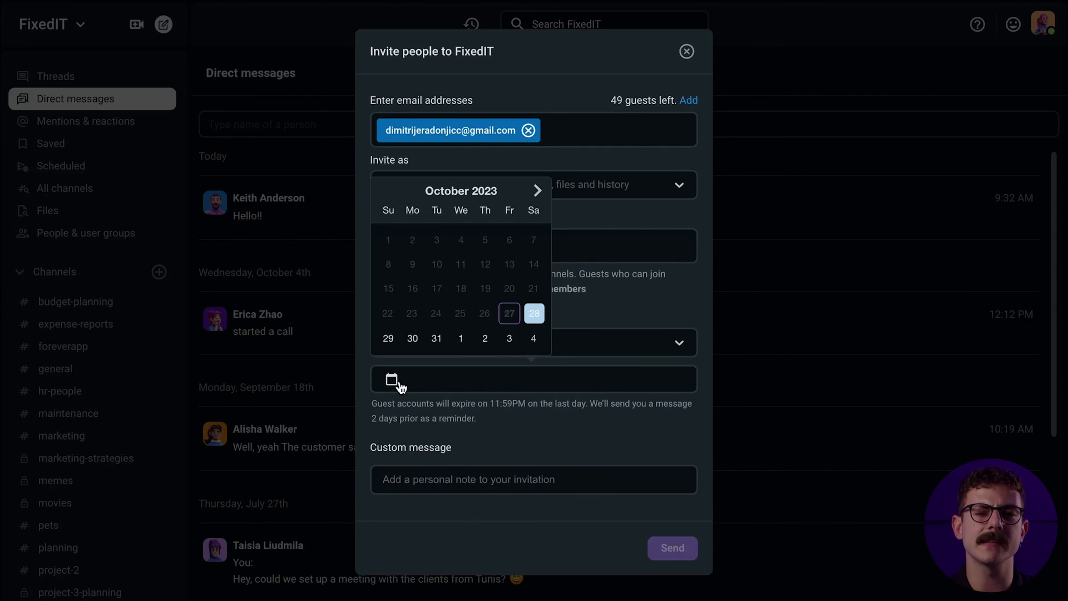
click(537, 192)
click(537, 192)
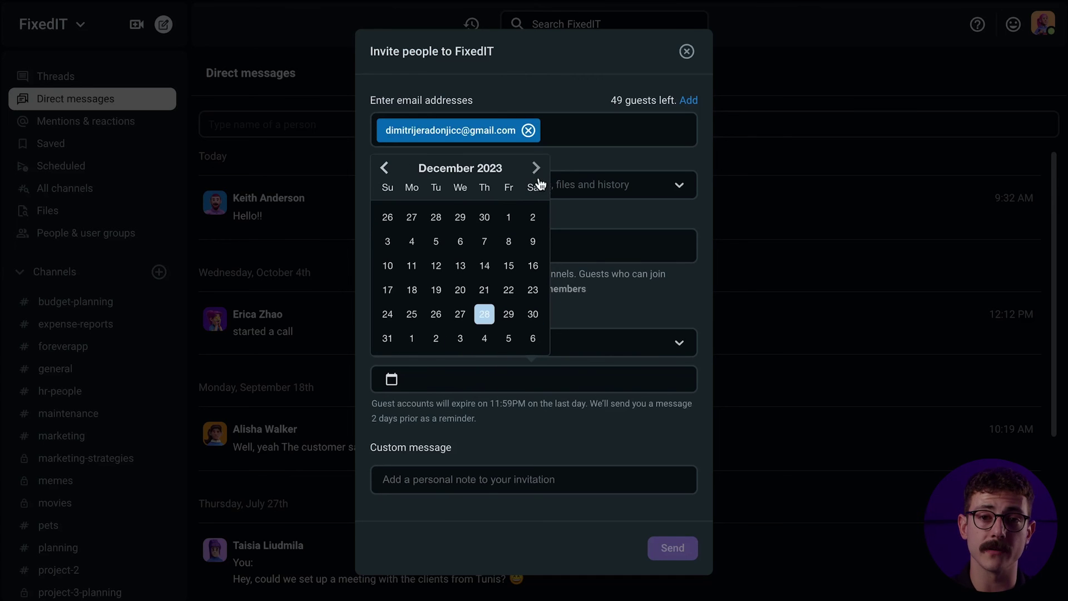
click(536, 192)
click(484, 315)
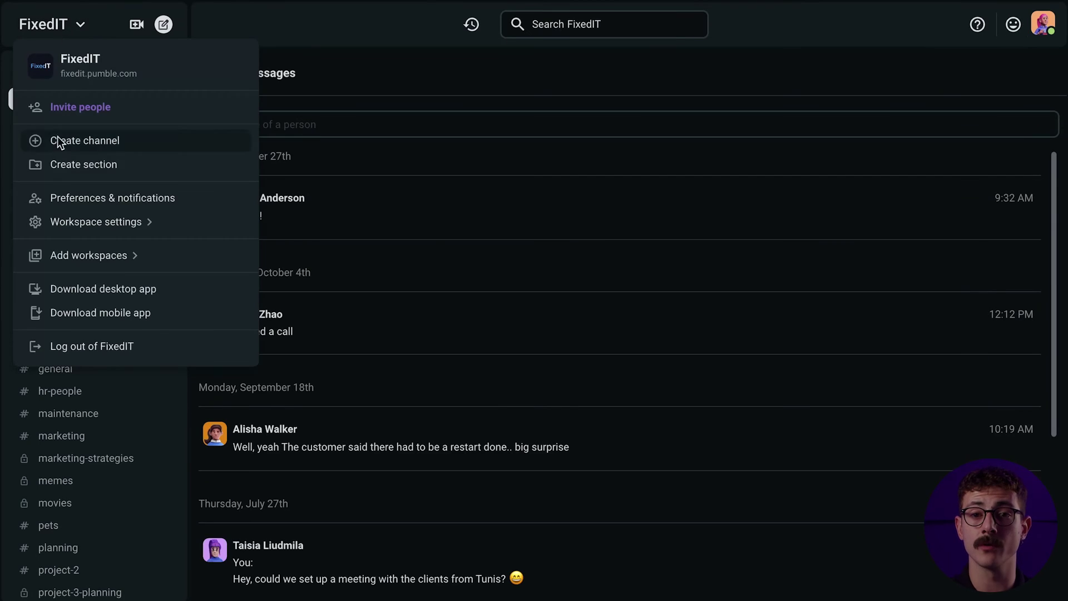
In Manage members, change the member above the owner to Administrator and save
mouse_move(138, 222)
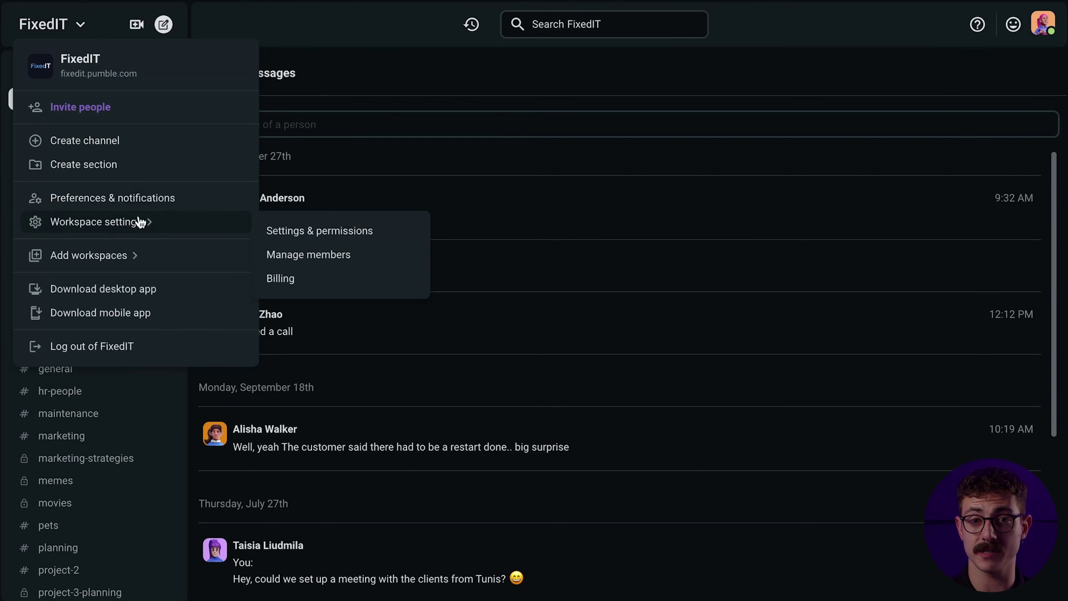
click(317, 241)
click(126, 270)
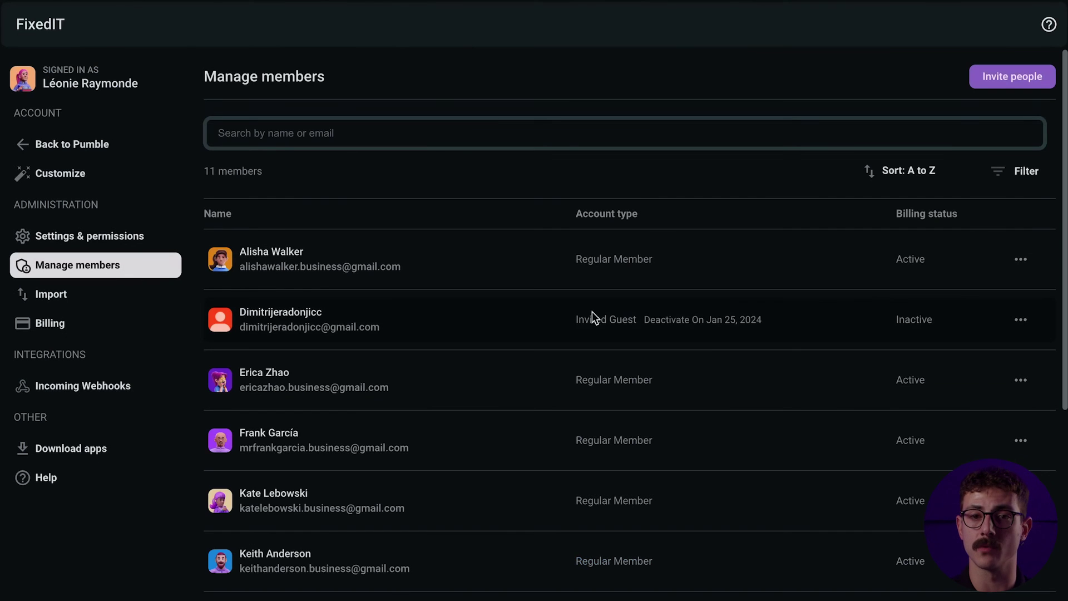
click(1008, 177)
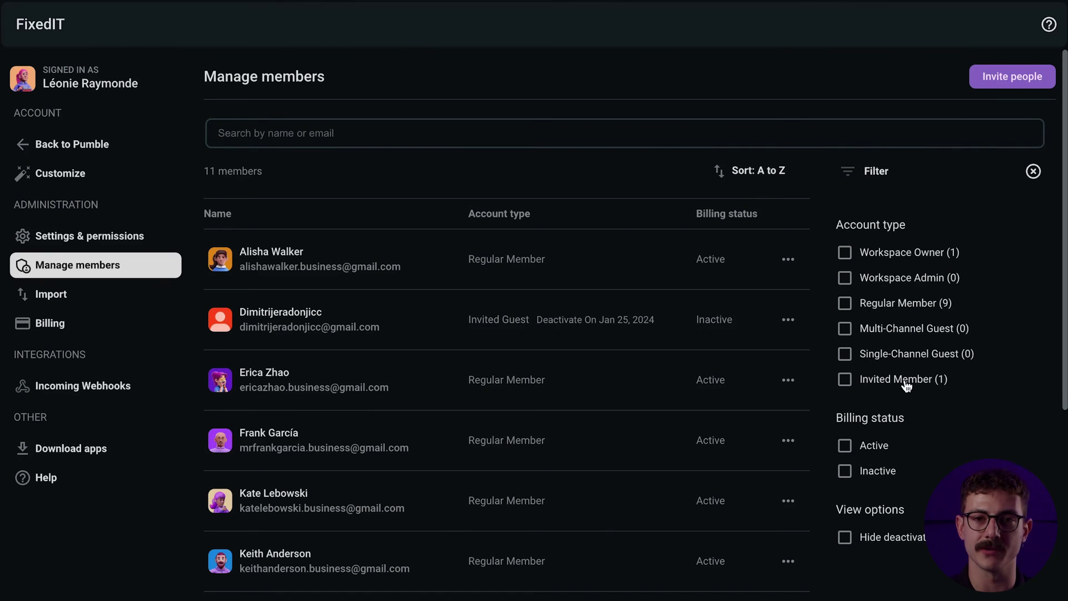
click(1033, 173)
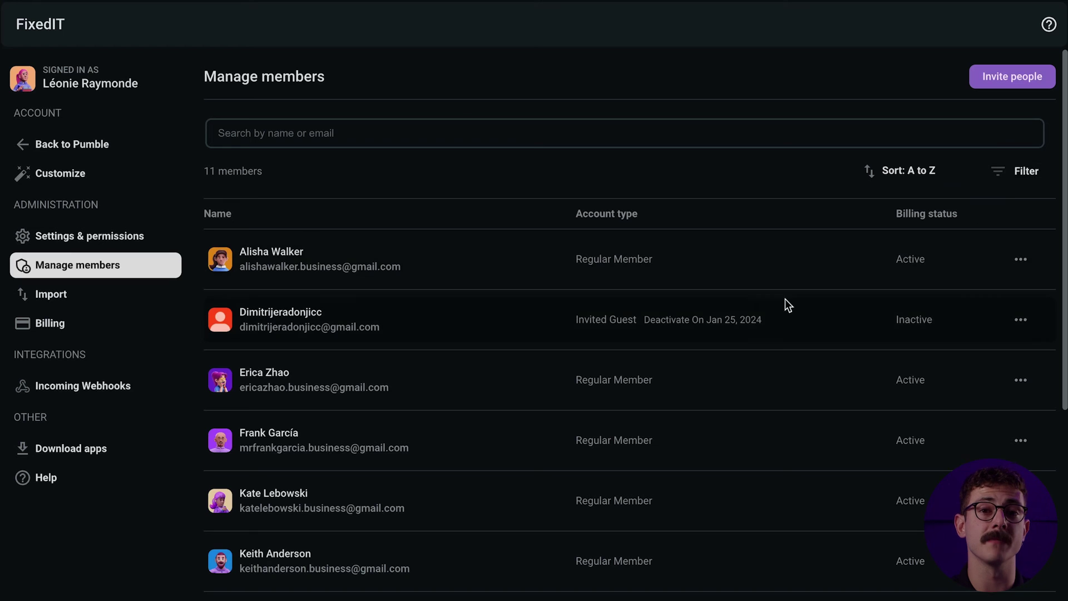
scroll(595, 387, down, 3)
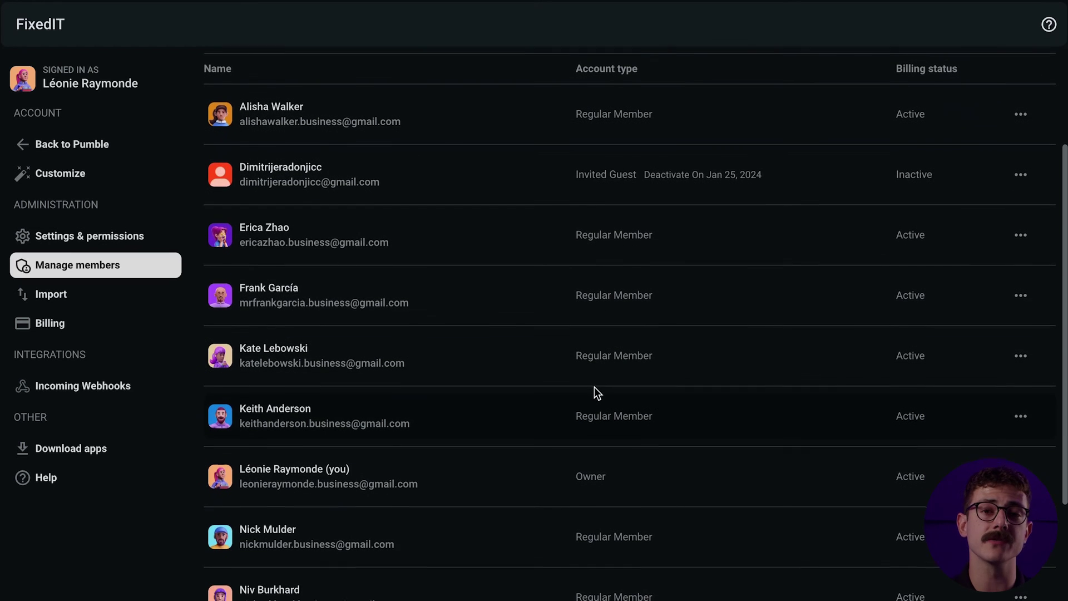
click(1021, 406)
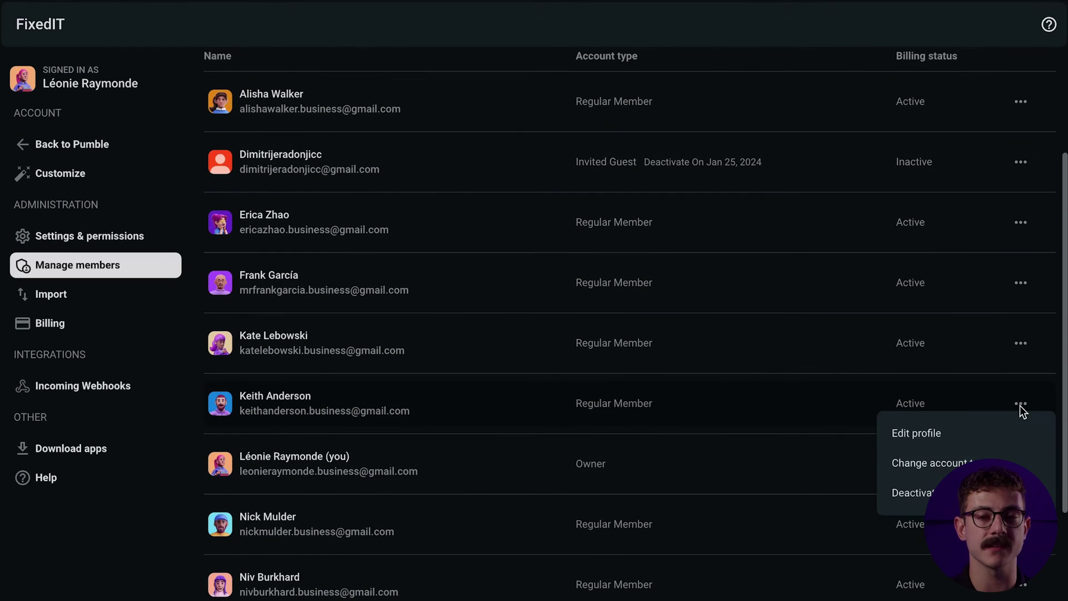
click(971, 461)
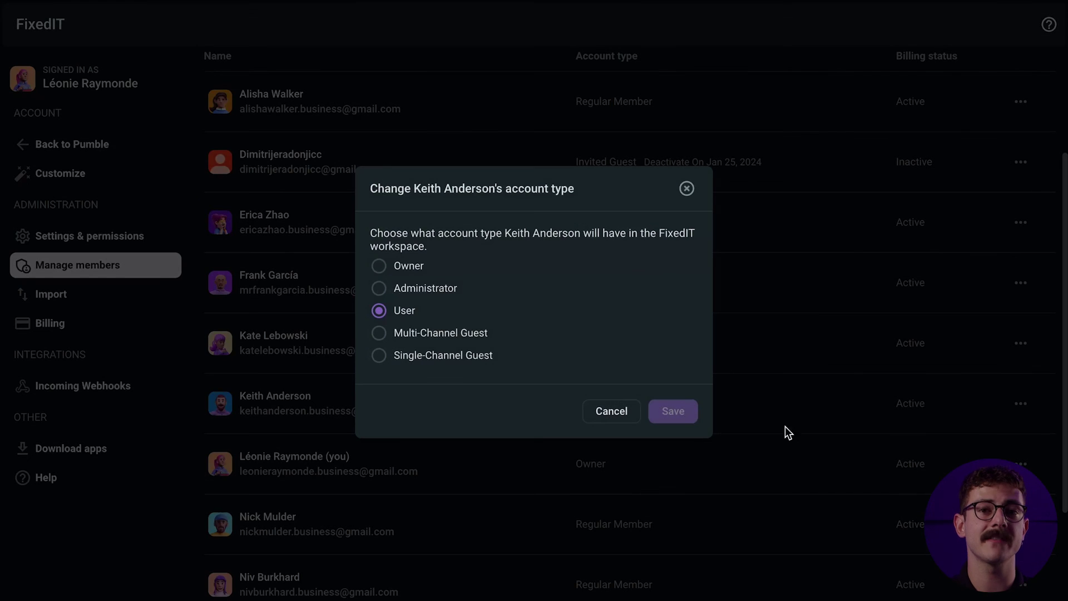
click(411, 290)
click(672, 414)
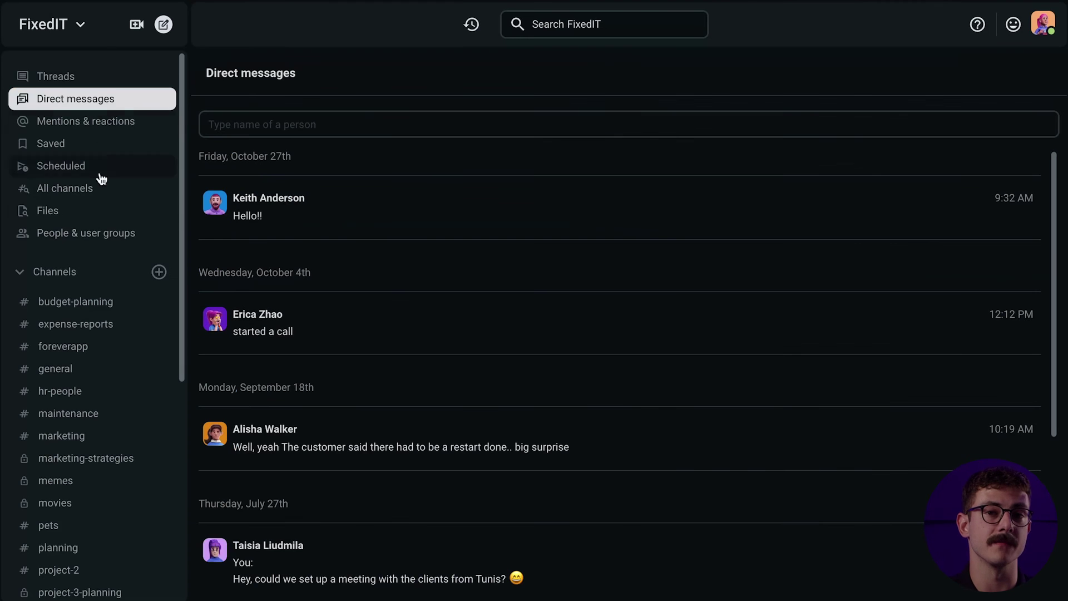
Start a new user group named Designers with handle designers and a purpose
click(104, 232)
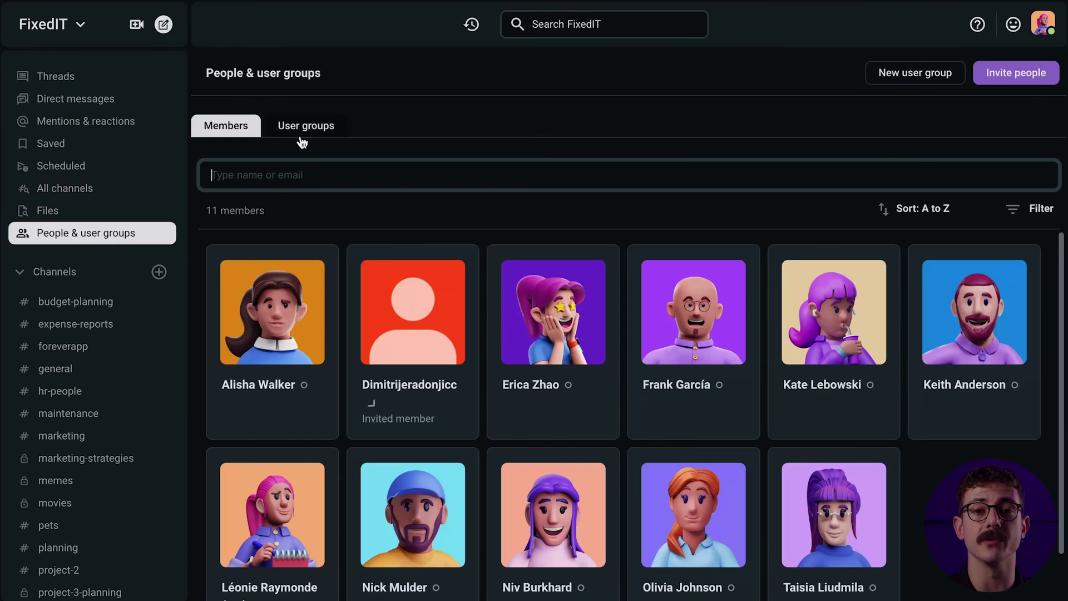
click(301, 132)
click(929, 76)
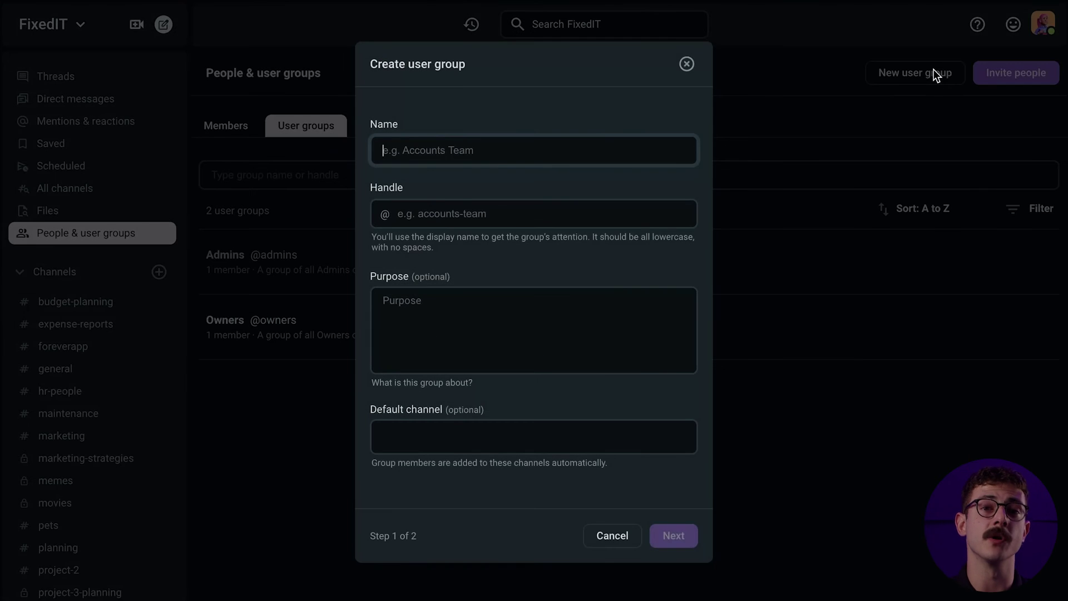
click(527, 142)
text(Designers)
key(Tab)
text(designe)
click(493, 297)
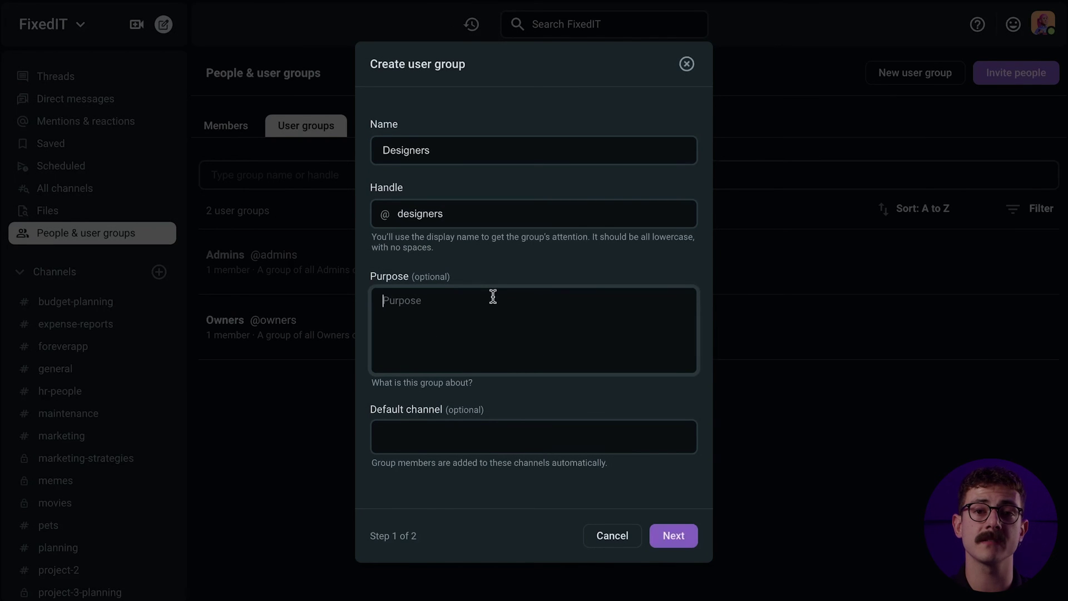
text(The)
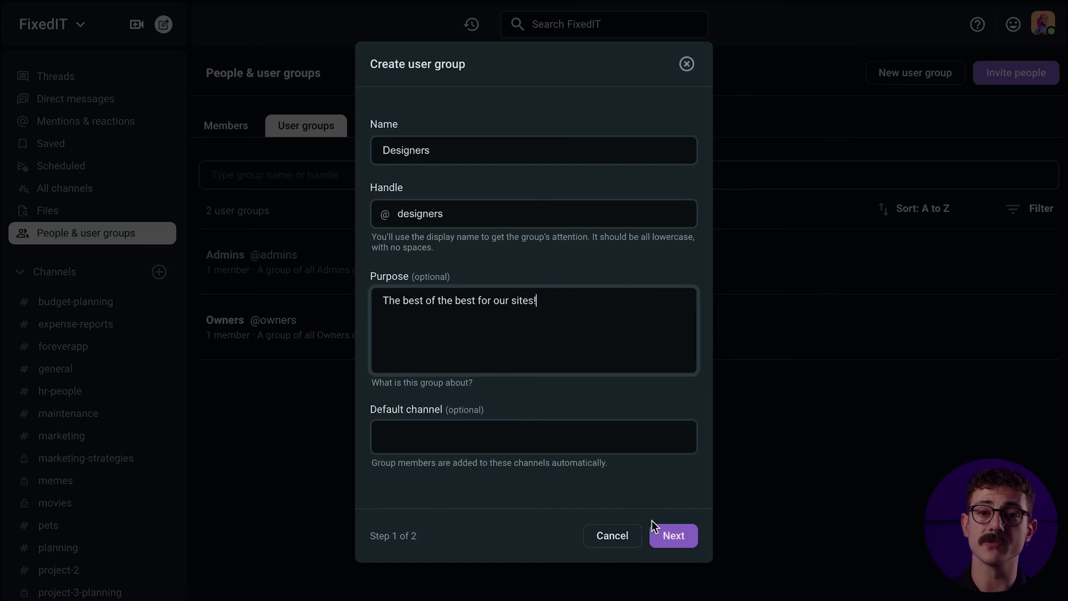
click(661, 535)
Add three members and create the Designers group
text(ali)
click(501, 352)
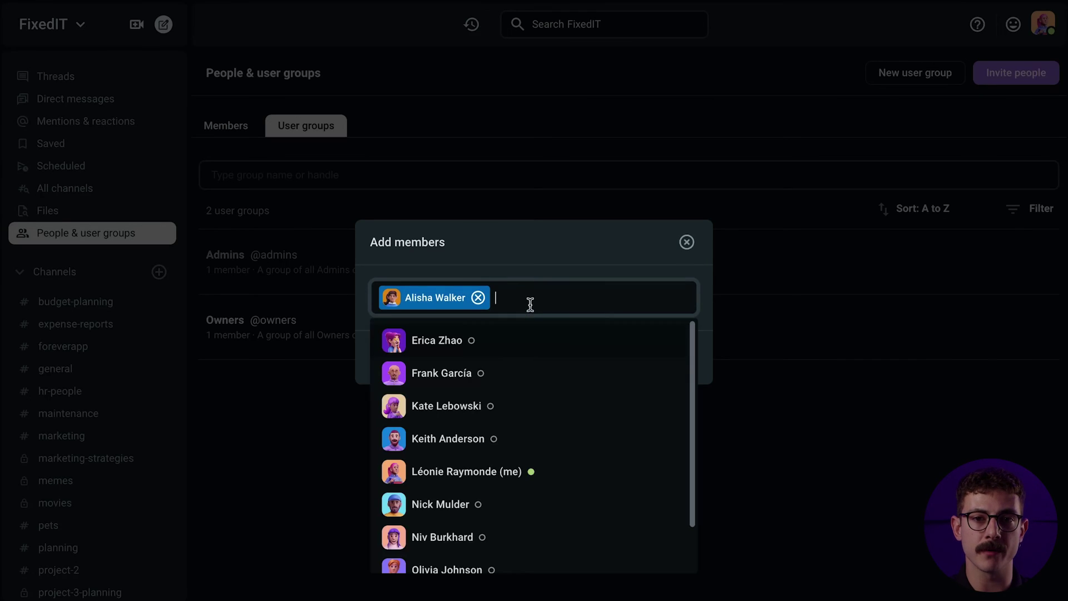
scroll(518, 398, down, 2)
click(517, 396)
click(557, 486)
click(639, 373)
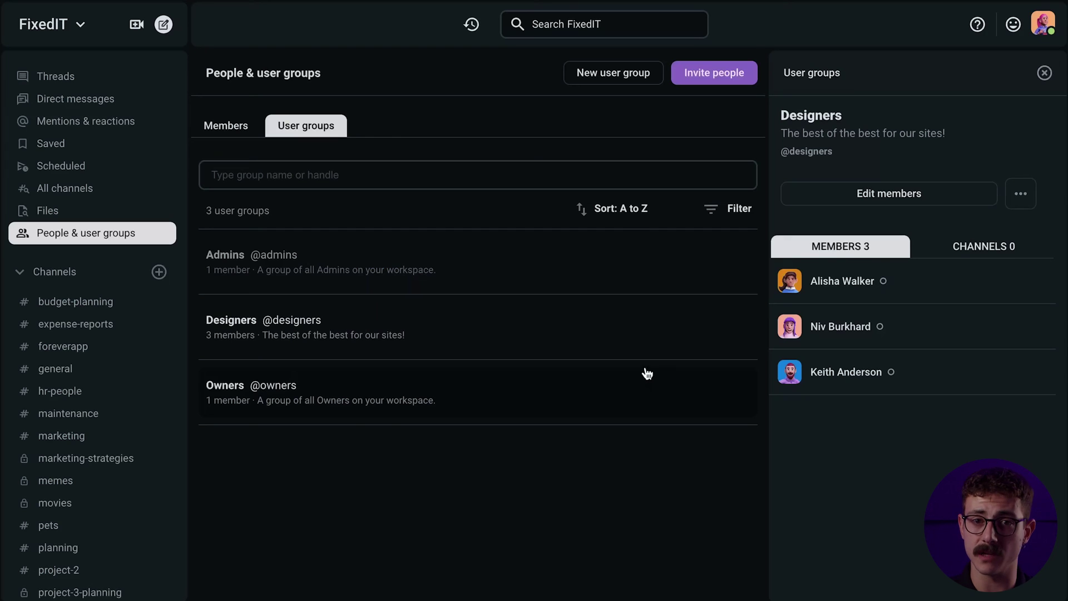
scroll(65, 544, down, 3)
click(64, 440)
click(279, 542)
text(@designers)
click(322, 533)
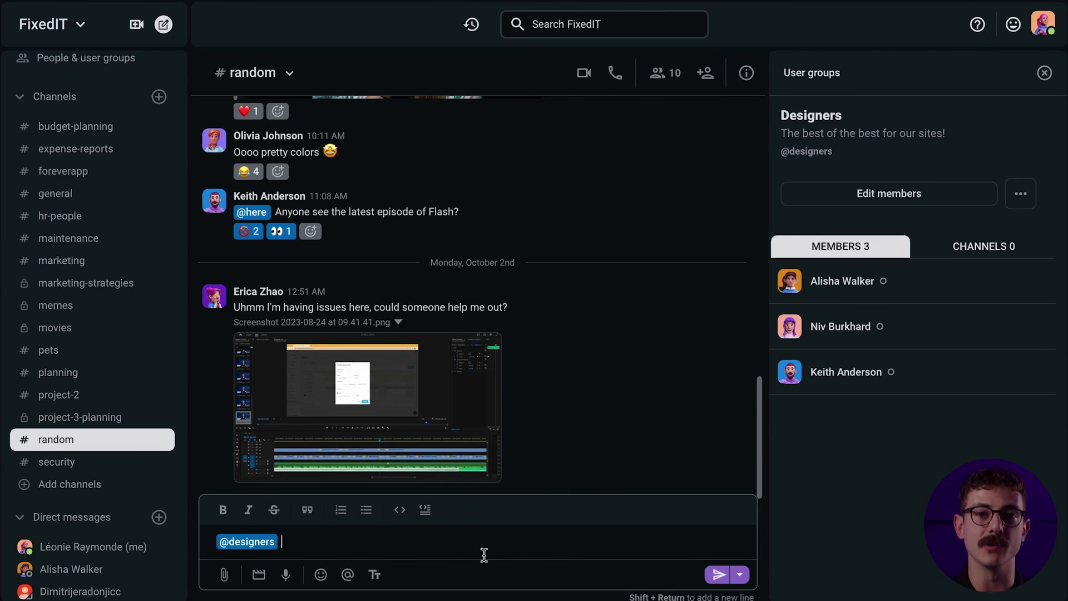
click(707, 573)
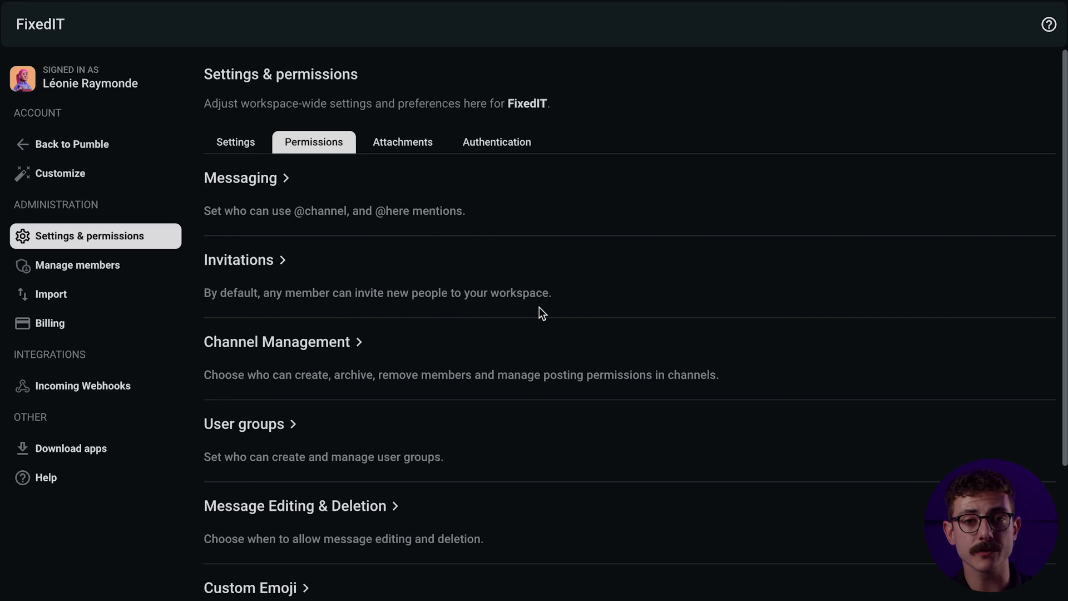
click(276, 264)
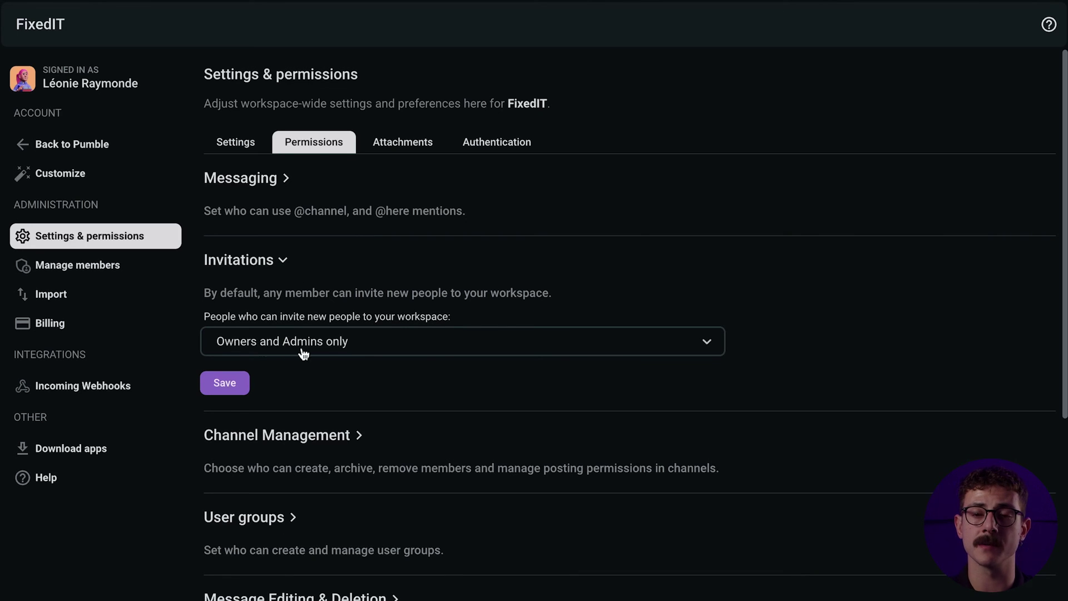
click(228, 383)
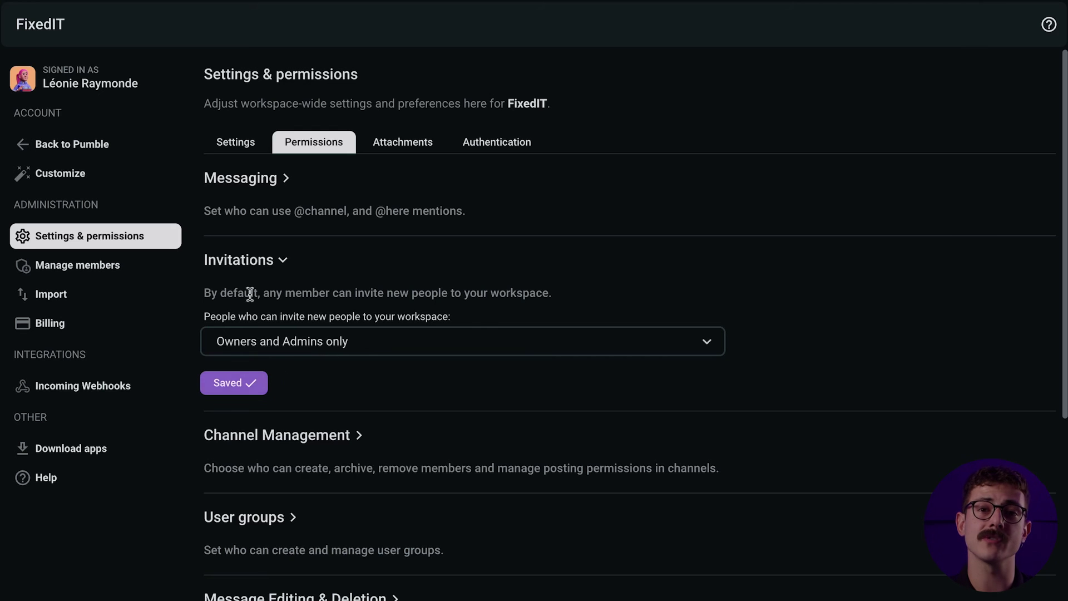
click(250, 267)
Allow only Owners to remove private-channel members and save
click(248, 341)
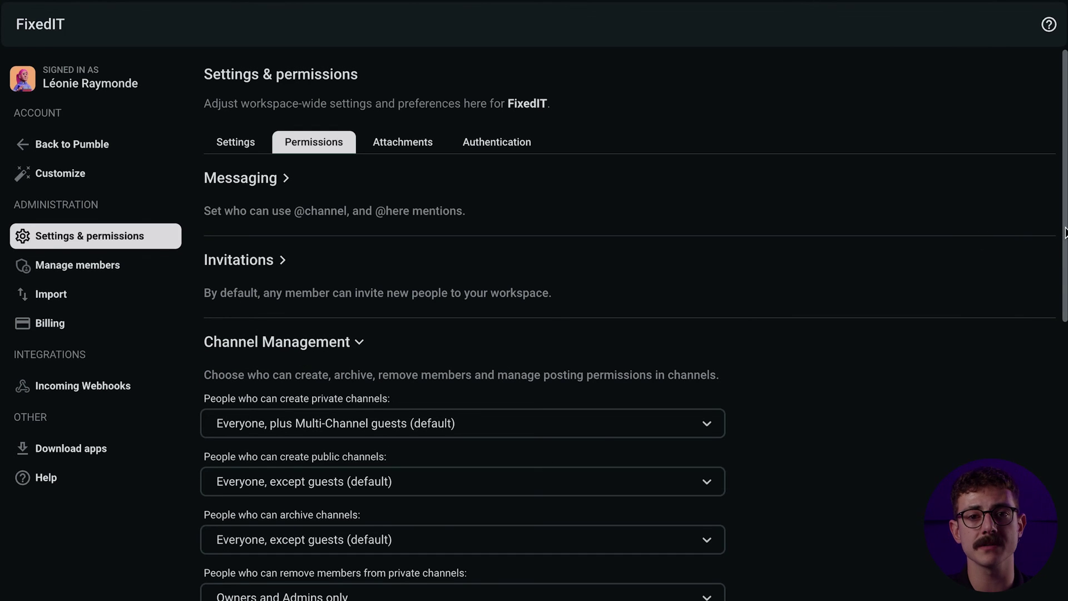
drag(1064, 233, 1064, 384)
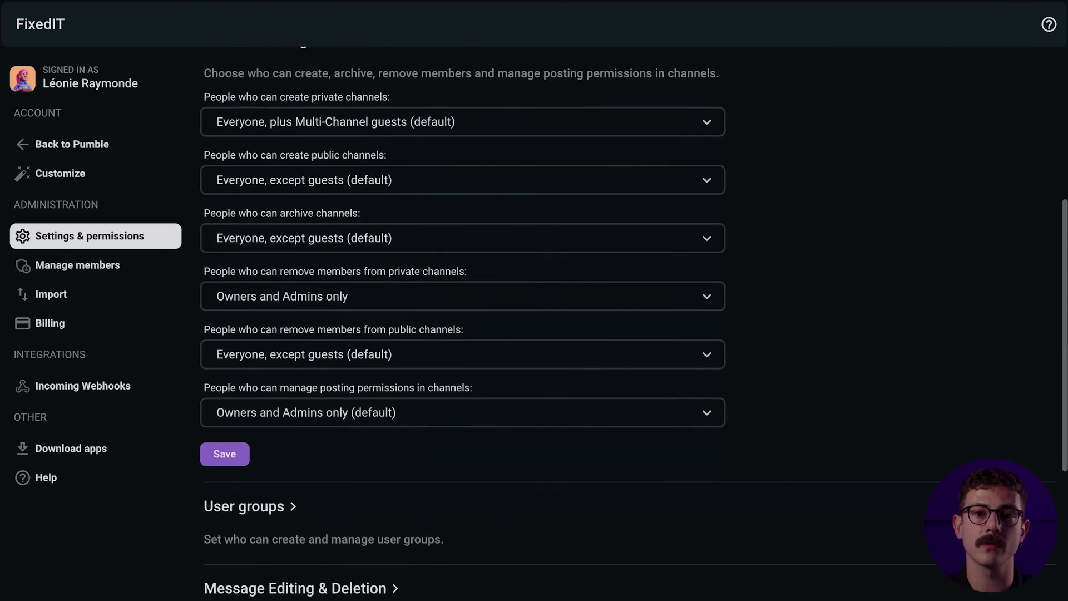
click(429, 291)
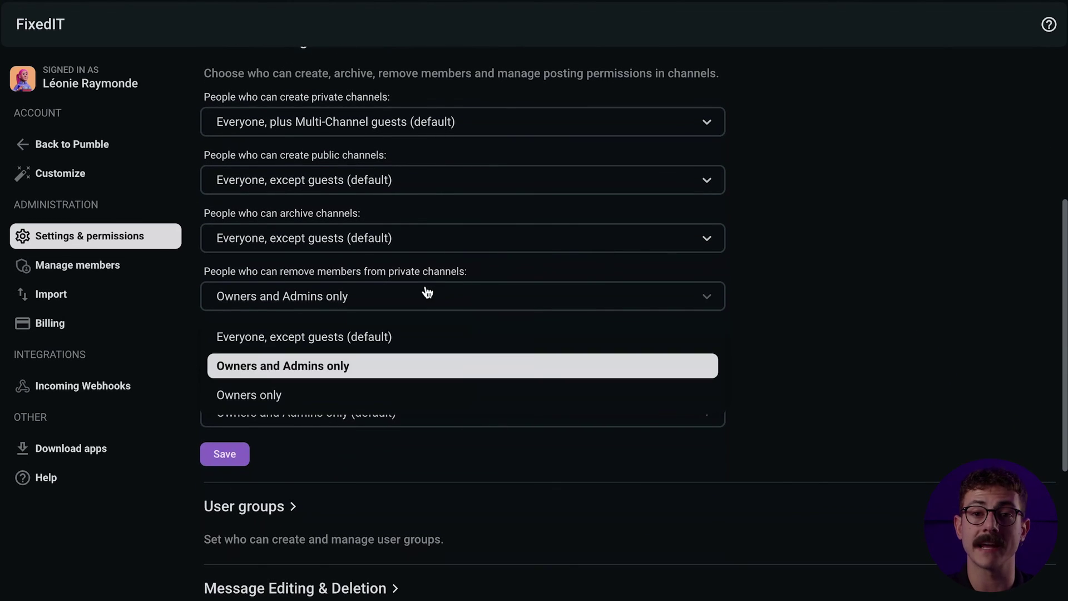
click(322, 396)
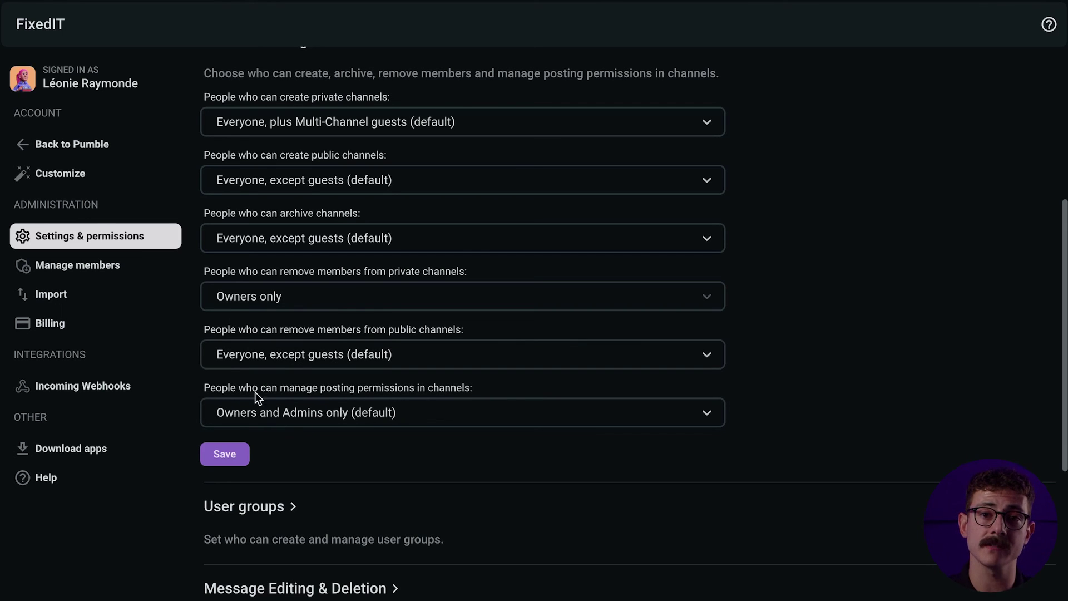
click(232, 454)
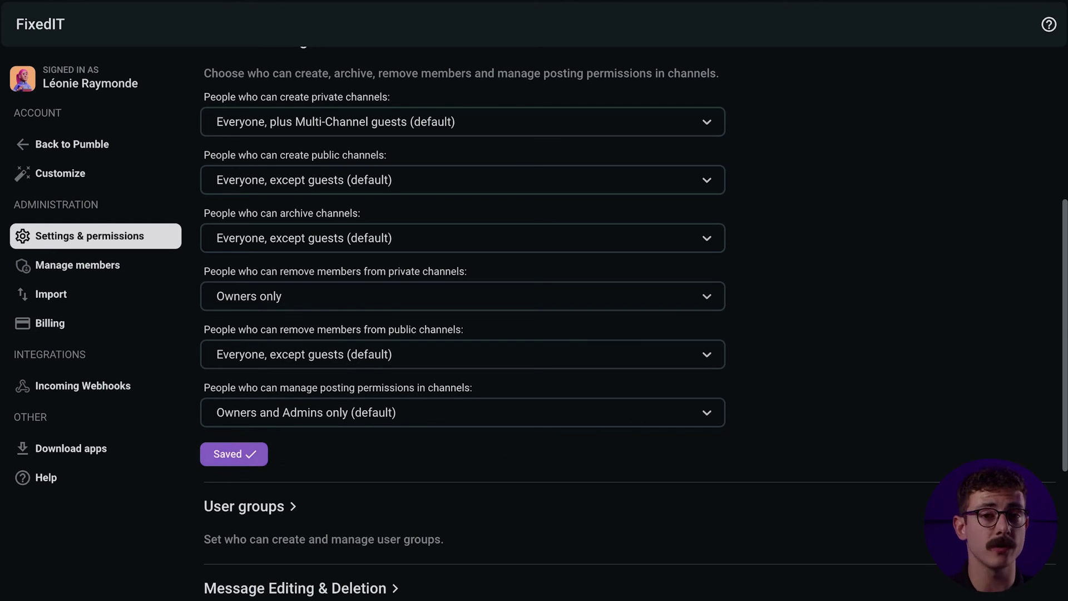
Limit message editing to up to 1 week after posting and save
drag(1064, 321, 1064, 466)
click(292, 325)
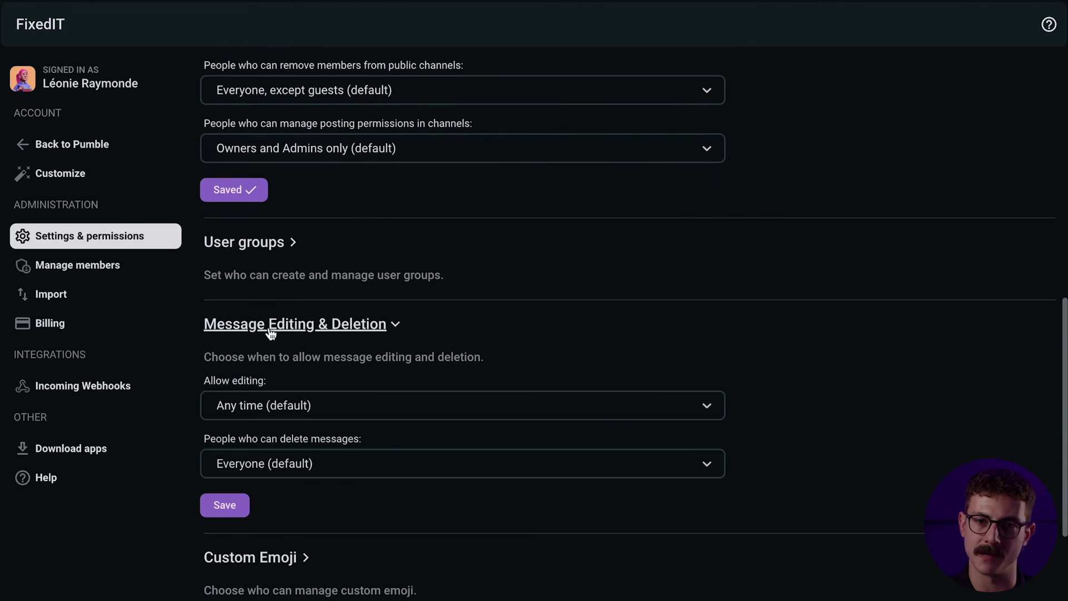
click(364, 415)
scroll(419, 525, down, 1)
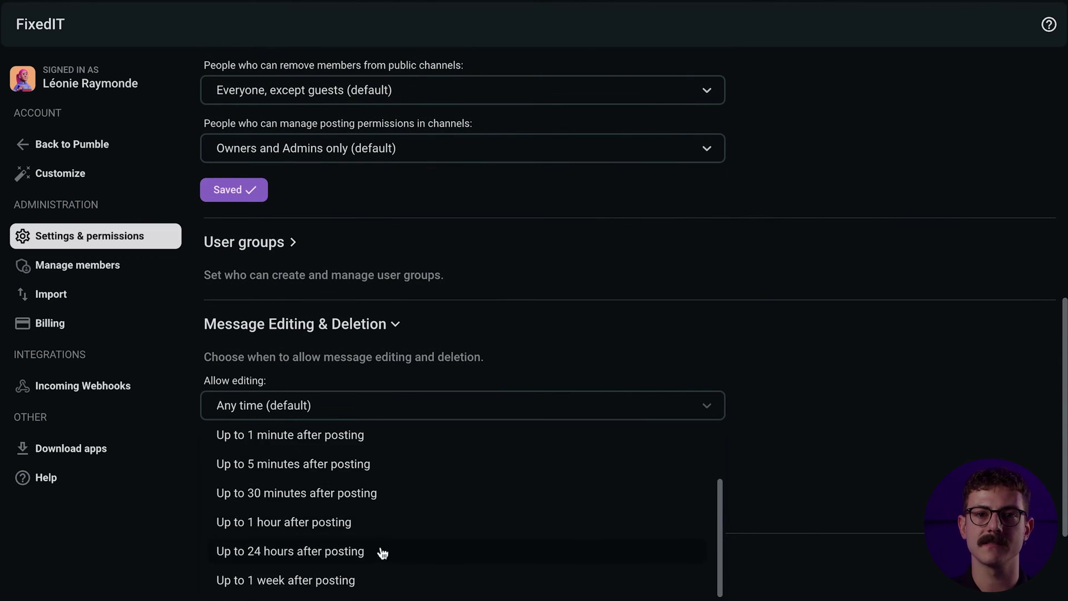
click(294, 585)
click(234, 508)
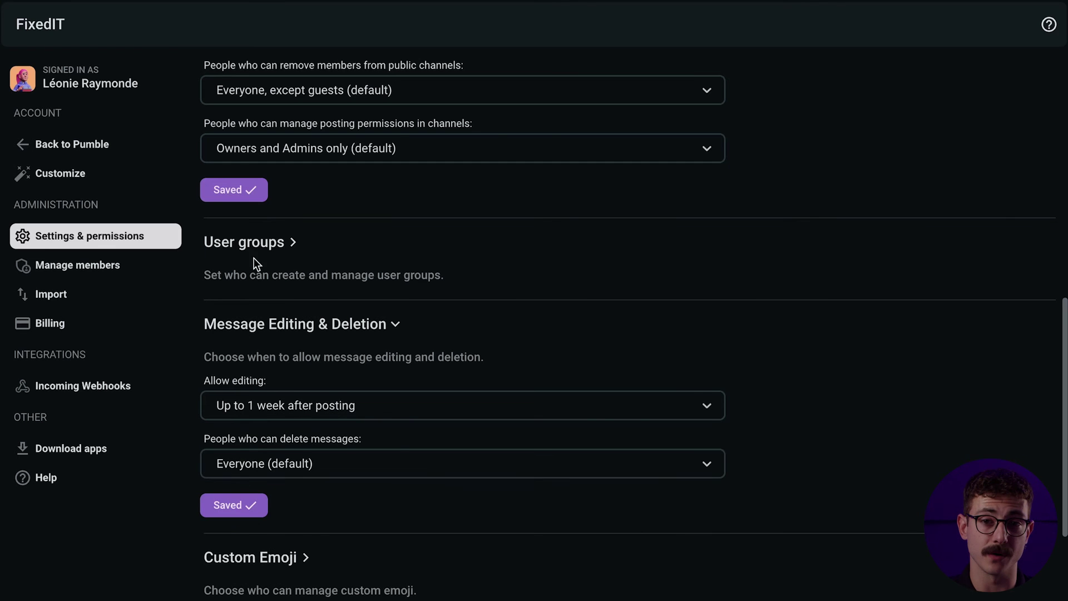